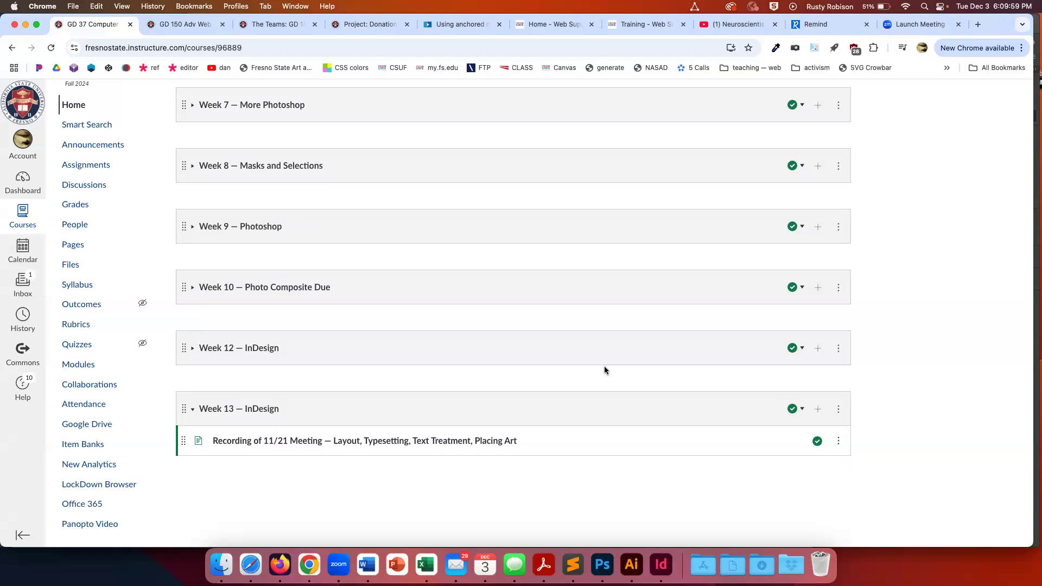
Step: Create a course module named "Week 14 — InDesign"
scroll(604, 367, "up", 15)
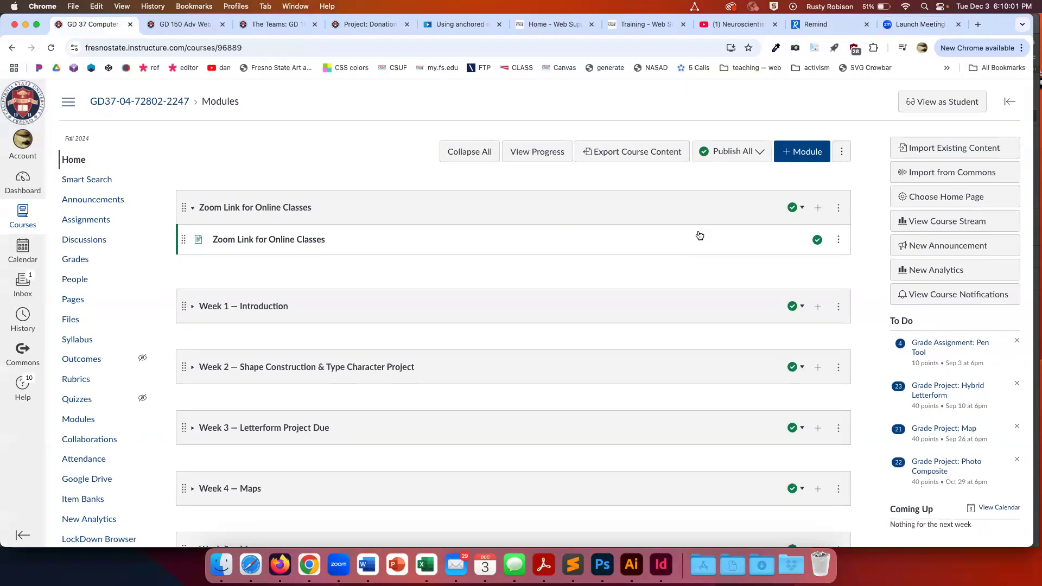
left_click(802, 156)
left_click(794, 163)
type("W")
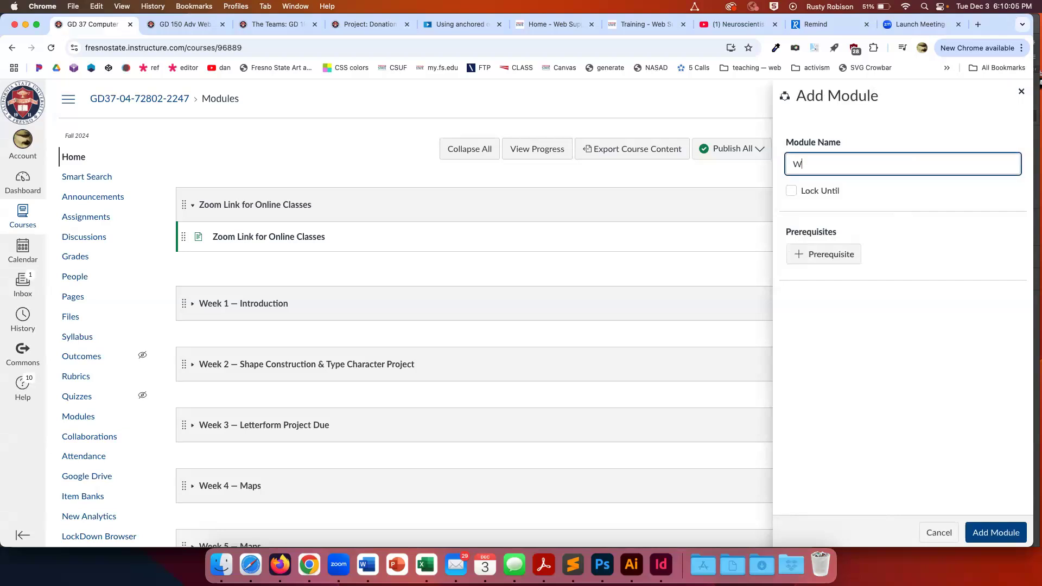
type("eek 14 — InDesign")
left_click(983, 532)
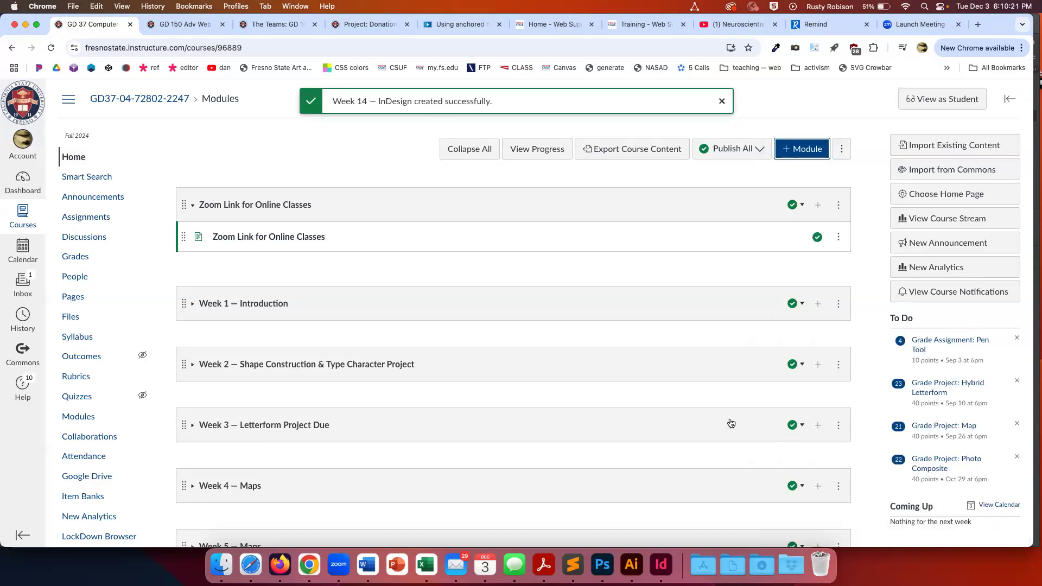
Step: Start adding a newly created file item to the Week 14 — InDesign module and open the file chooser
scroll(728, 423, "down", 15)
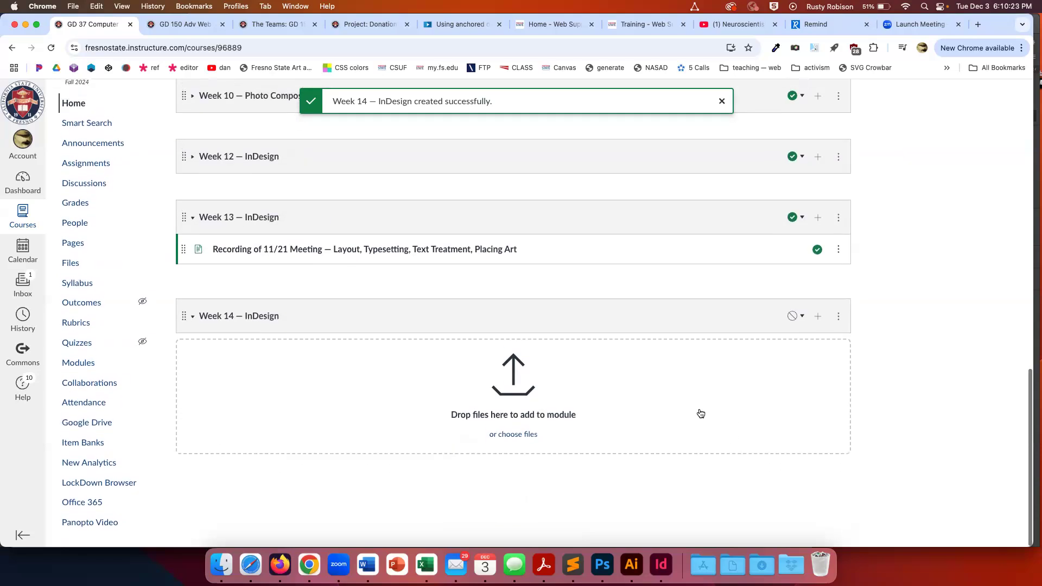
left_click(818, 320)
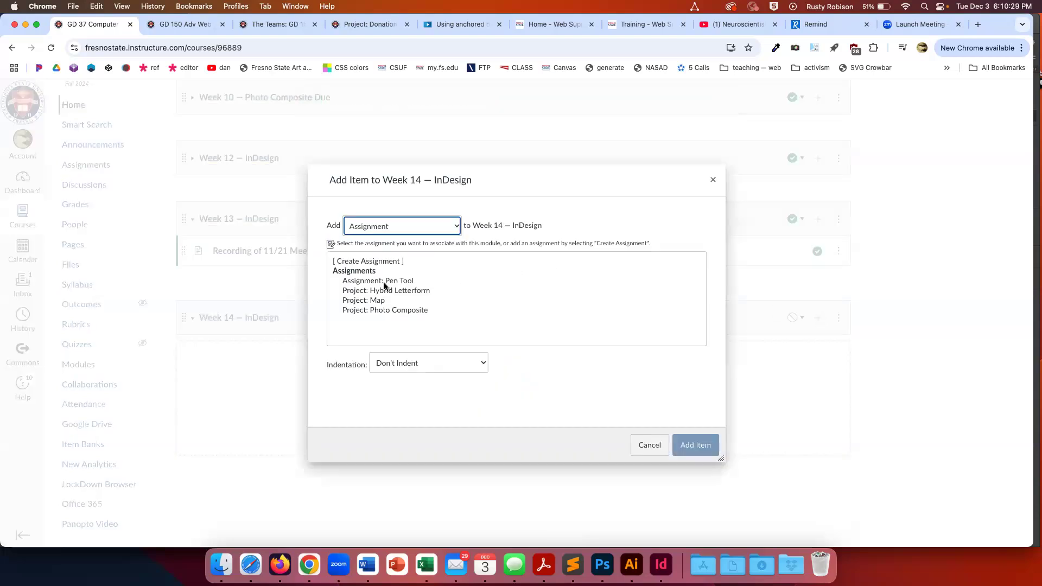
left_click(399, 221)
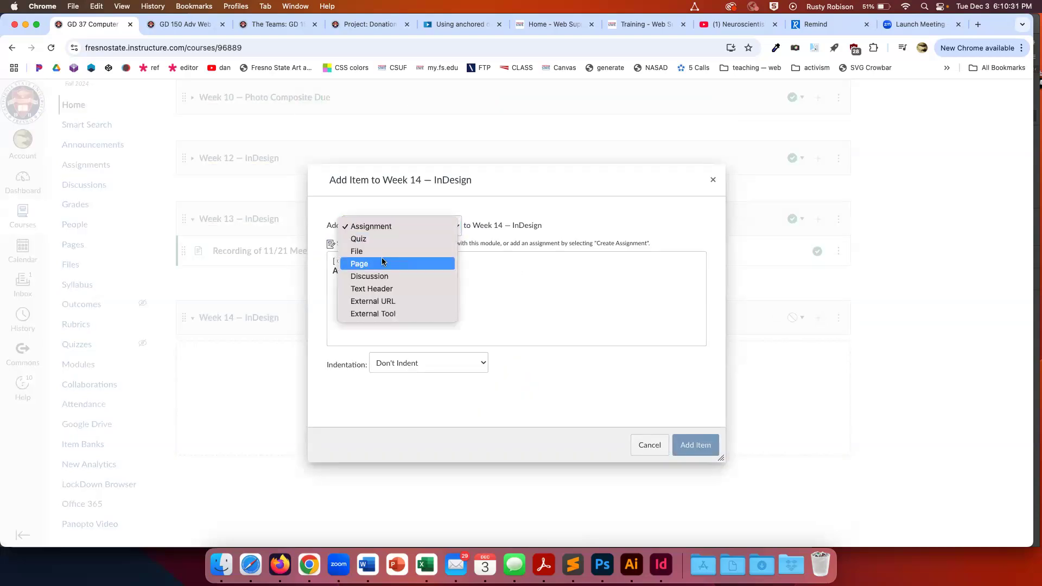
left_click(375, 251)
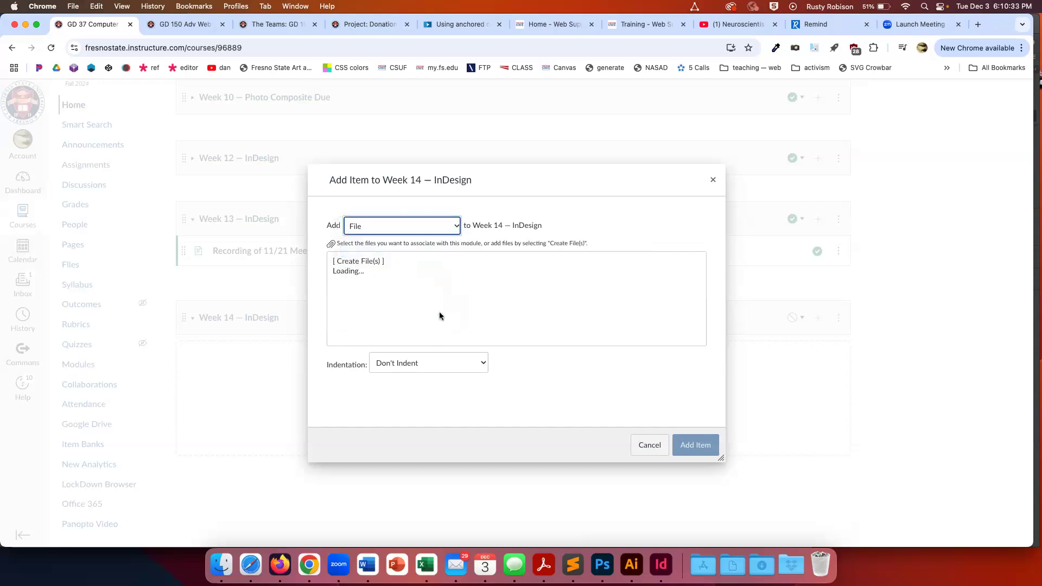
left_click(376, 260)
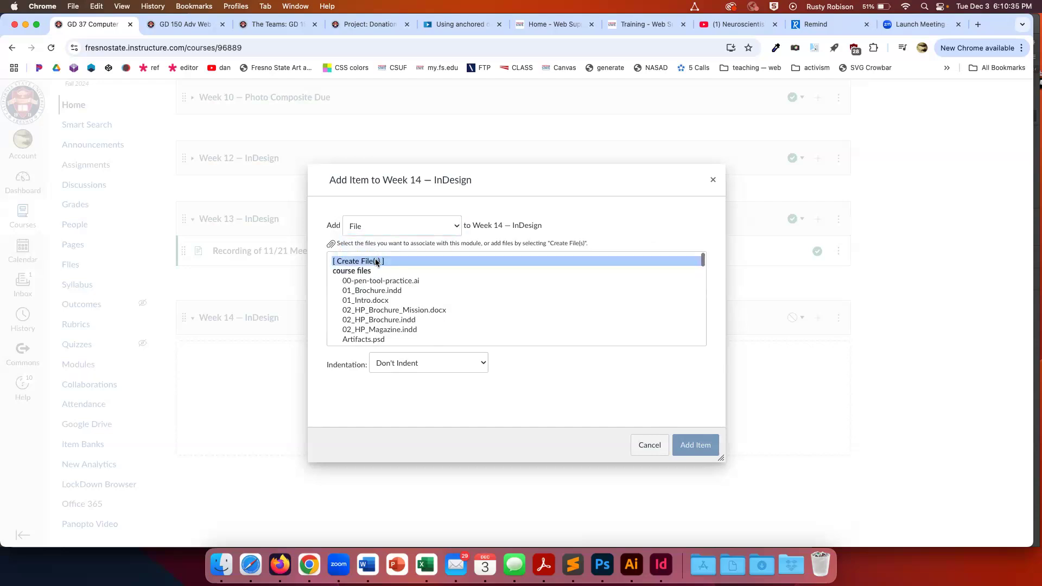
left_click(395, 367)
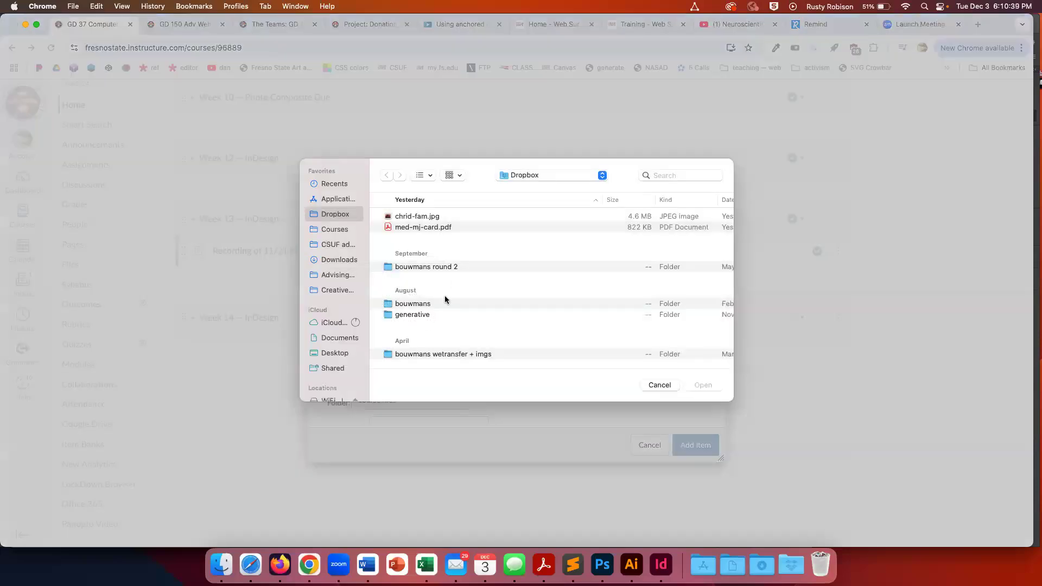
Step: Choose 06_HP_Magazine.indd for upload from the GD 37 Fall 2024 course's Ex_Files_InDesign_2024_EssT exercise files, folder 06
left_click(333, 229)
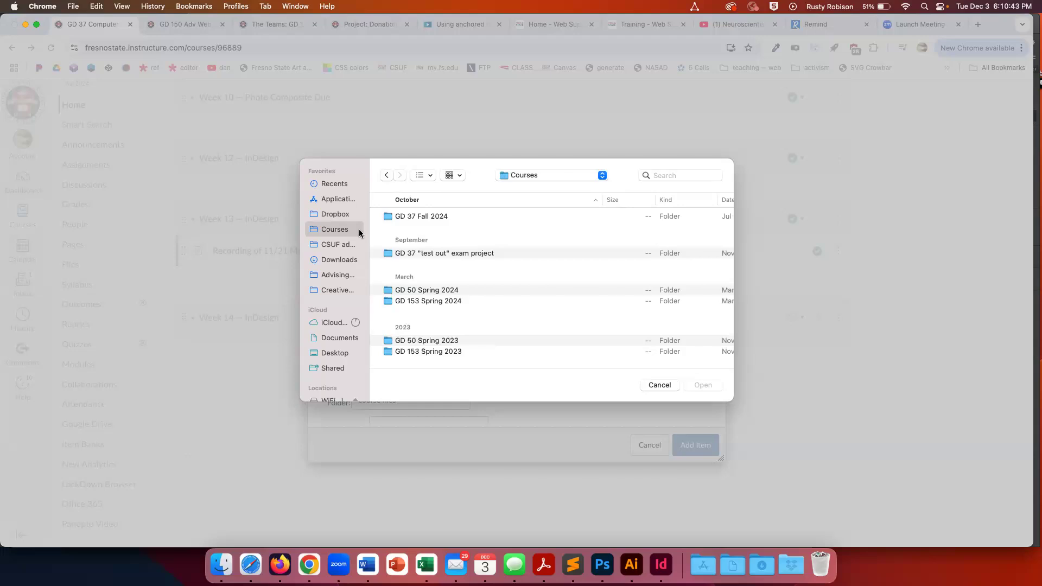
double_click(388, 215)
left_click(390, 218)
double_click(390, 217)
double_click(389, 215)
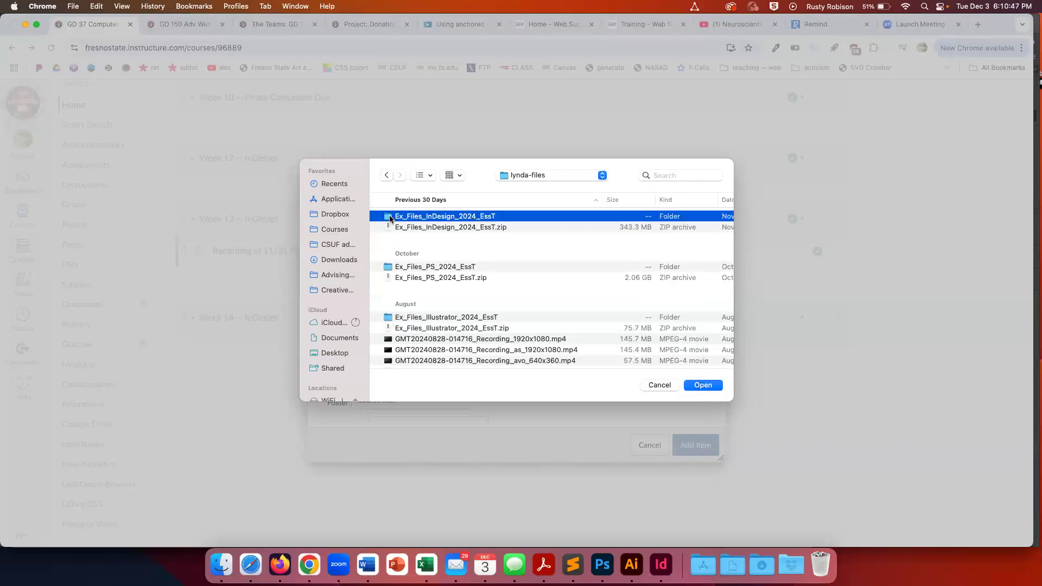
double_click(390, 217)
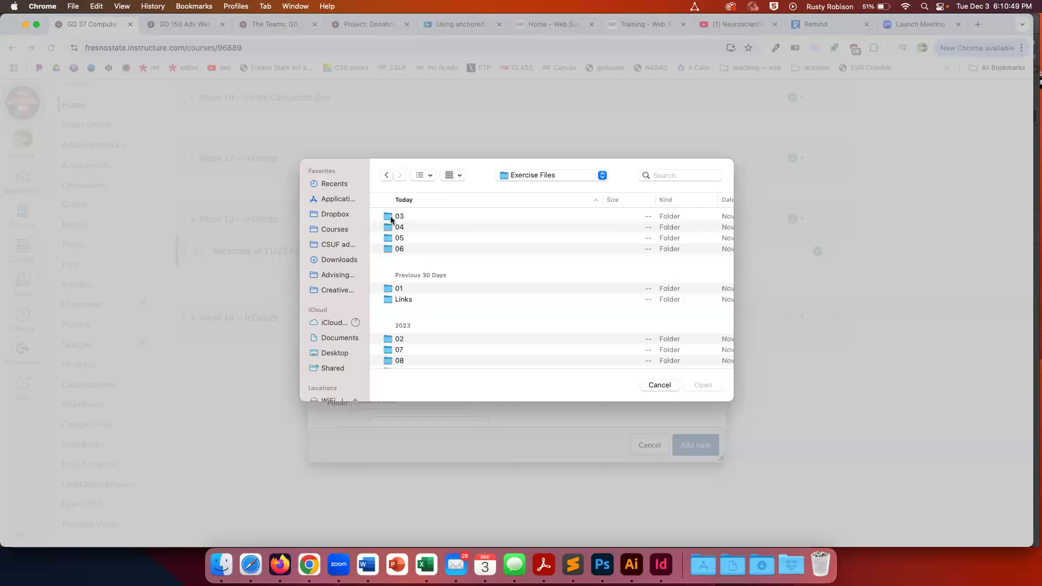
double_click(388, 249)
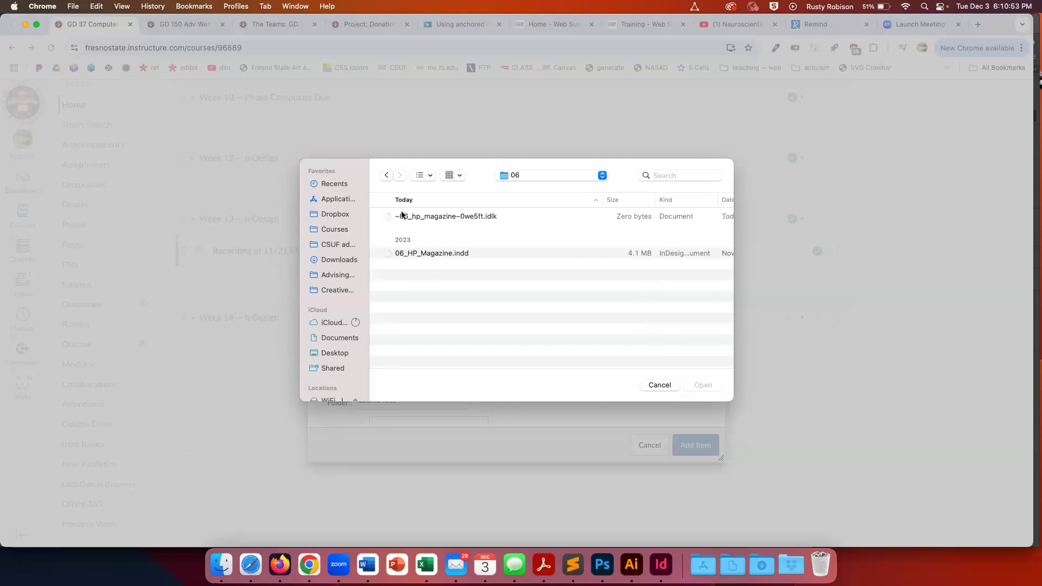
left_click(396, 255)
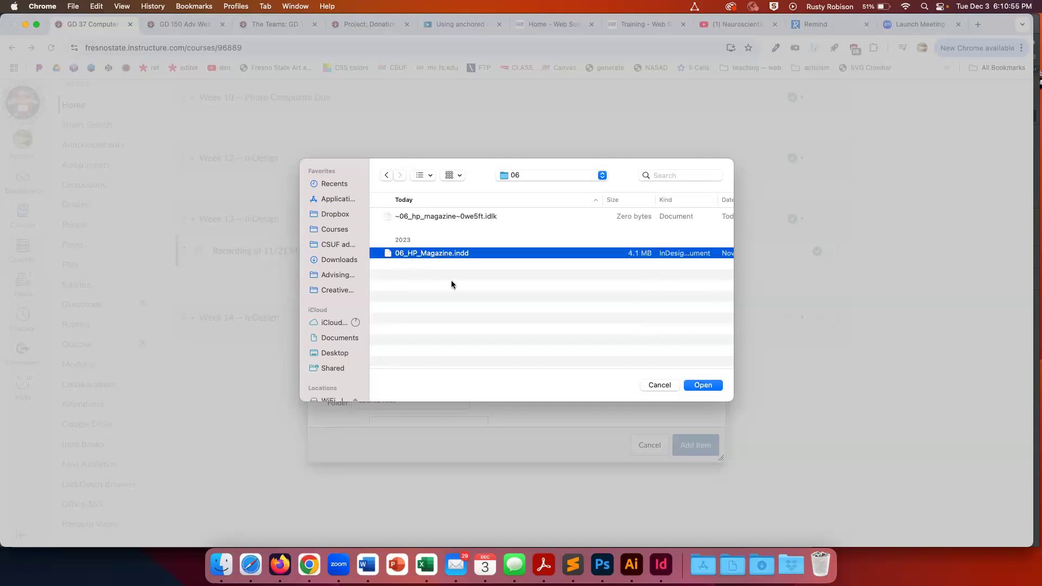
left_click(700, 385)
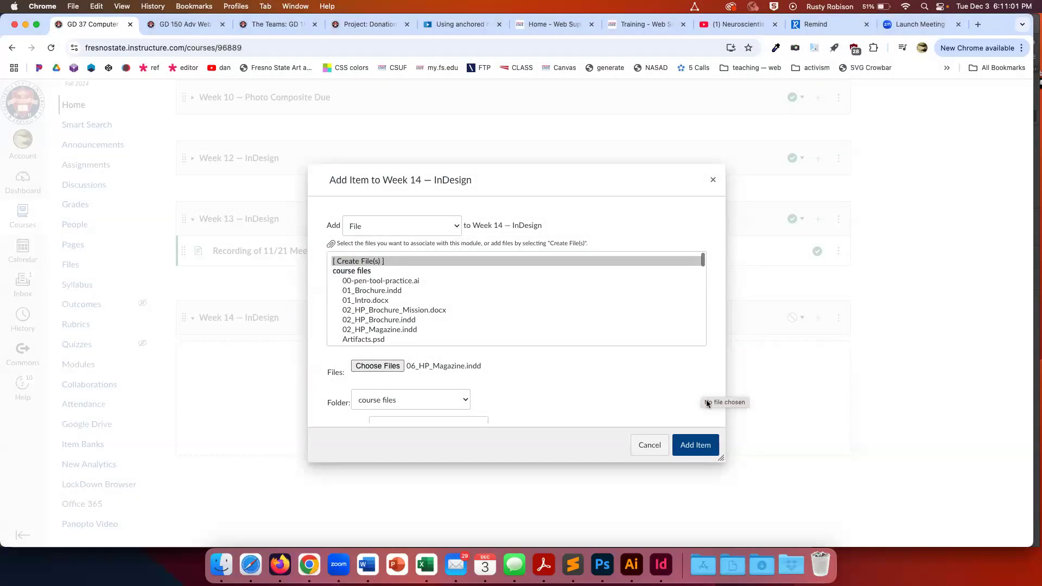
Step: Add the chosen file to the Week 14 — InDesign module and publish the module with all its items
left_click(701, 451)
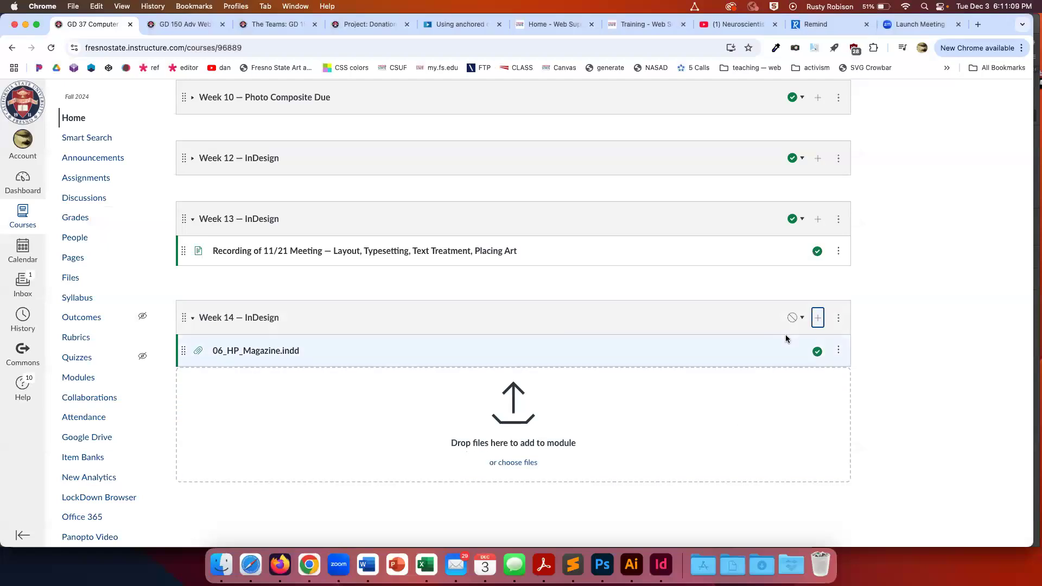
left_click(793, 319)
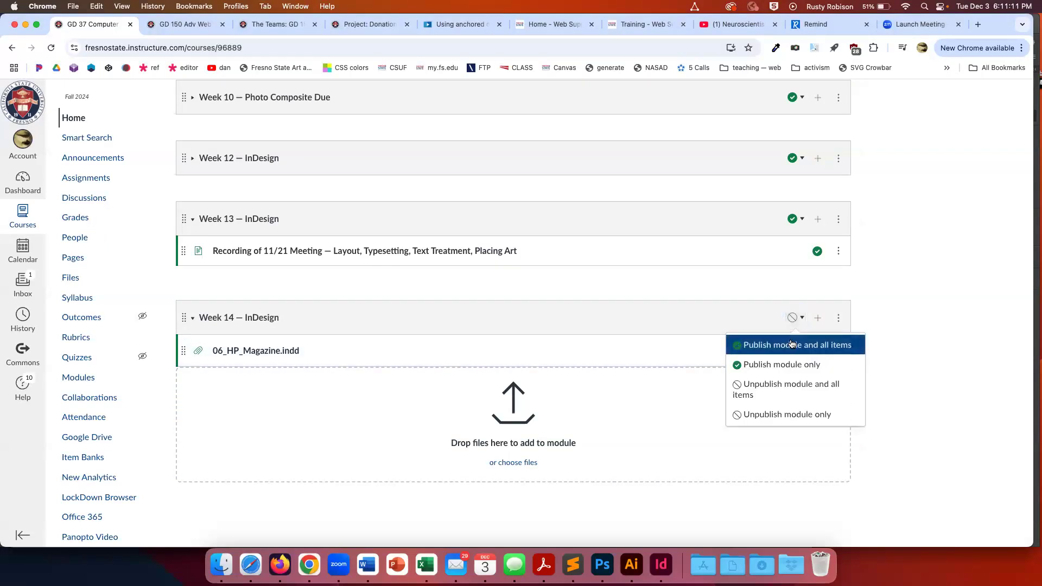
left_click(793, 344)
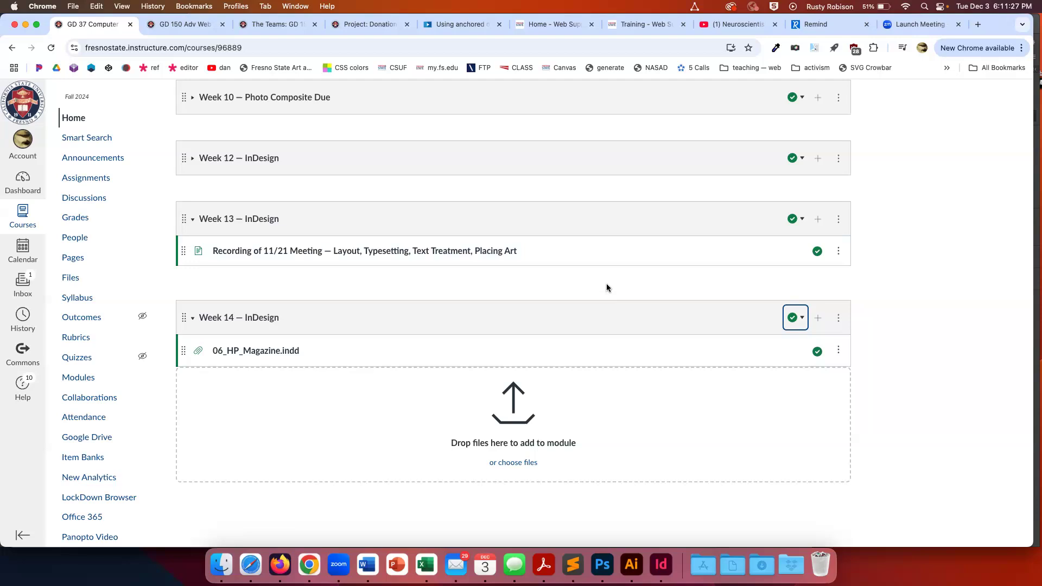
Step: Switch to InDesign and examine the magazine spread's body text frame, garden photo and Hansel & Petal logo by selecting each
key("super+Tab")
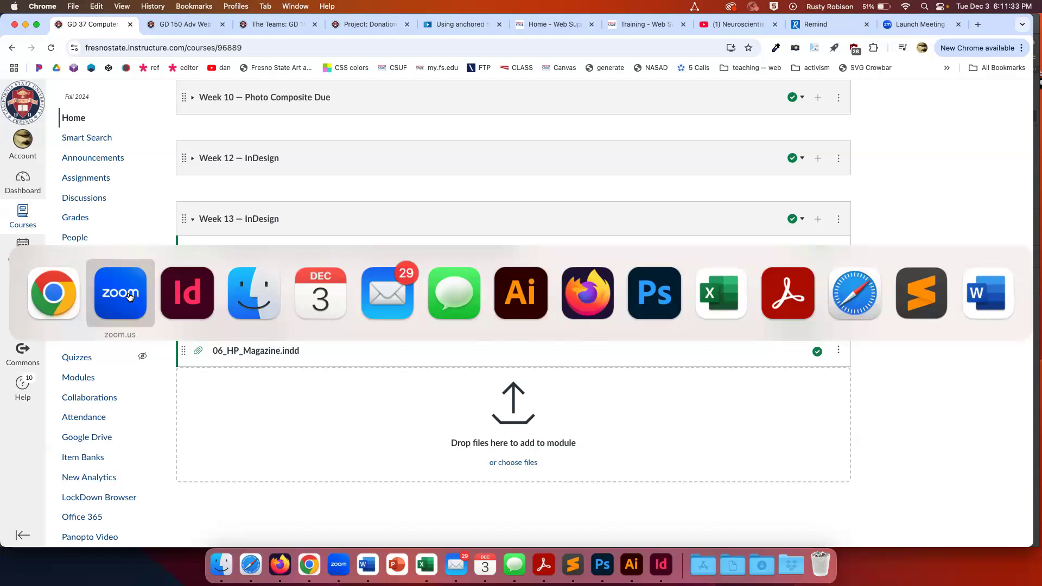
left_click(181, 295)
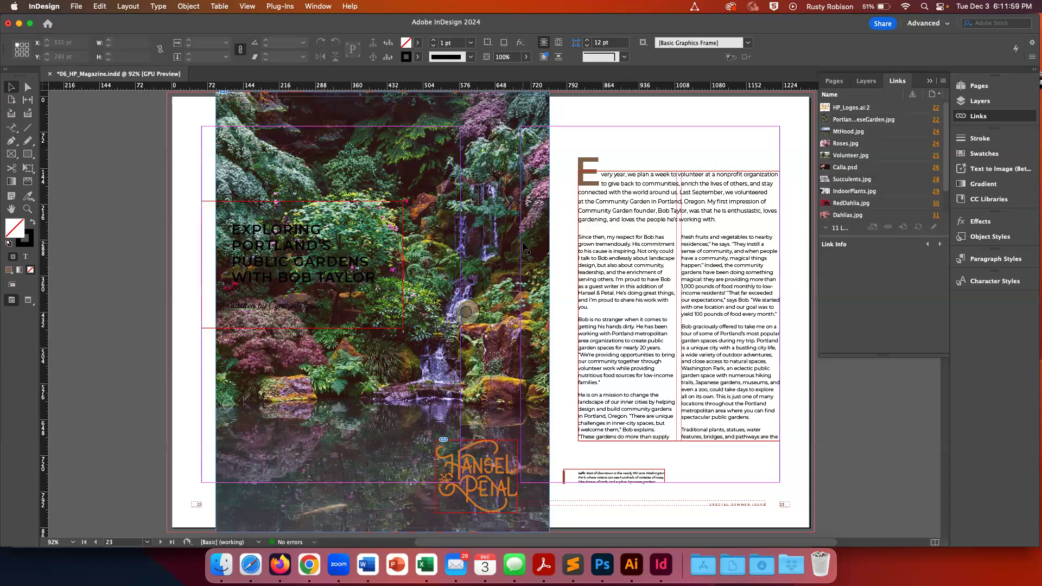
left_click(602, 201)
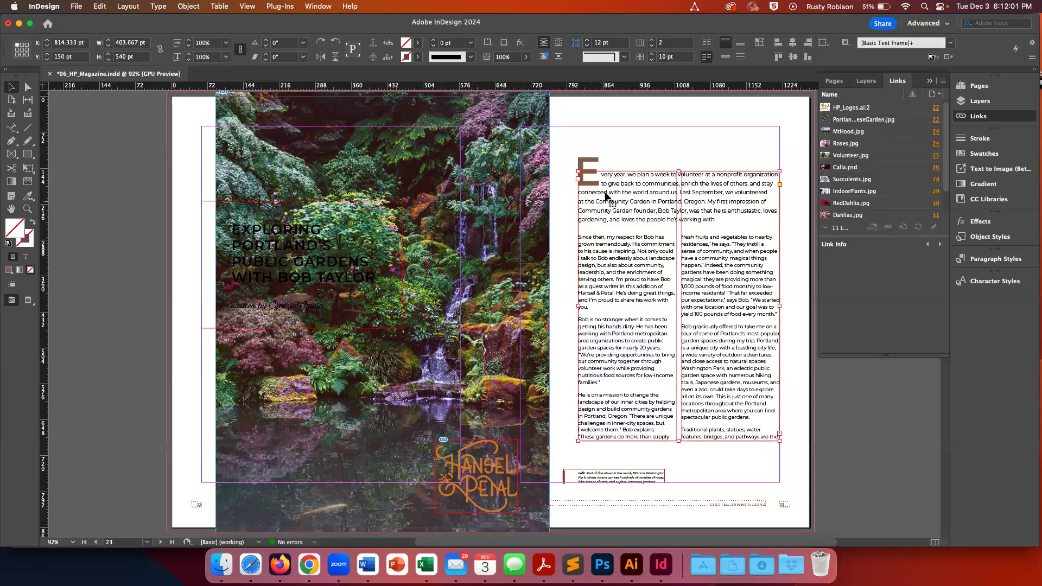
left_click(531, 120)
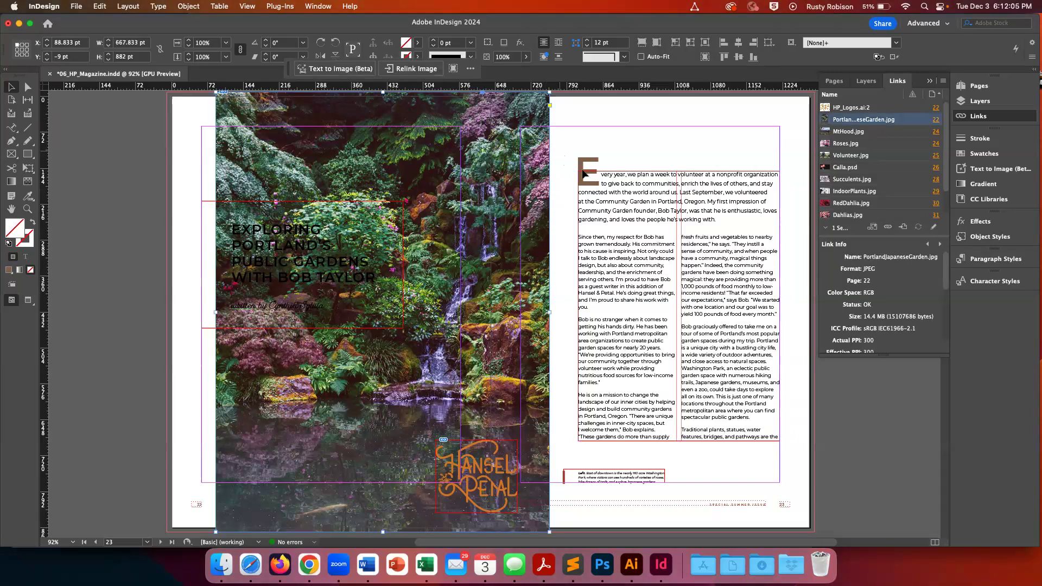
left_click(607, 195)
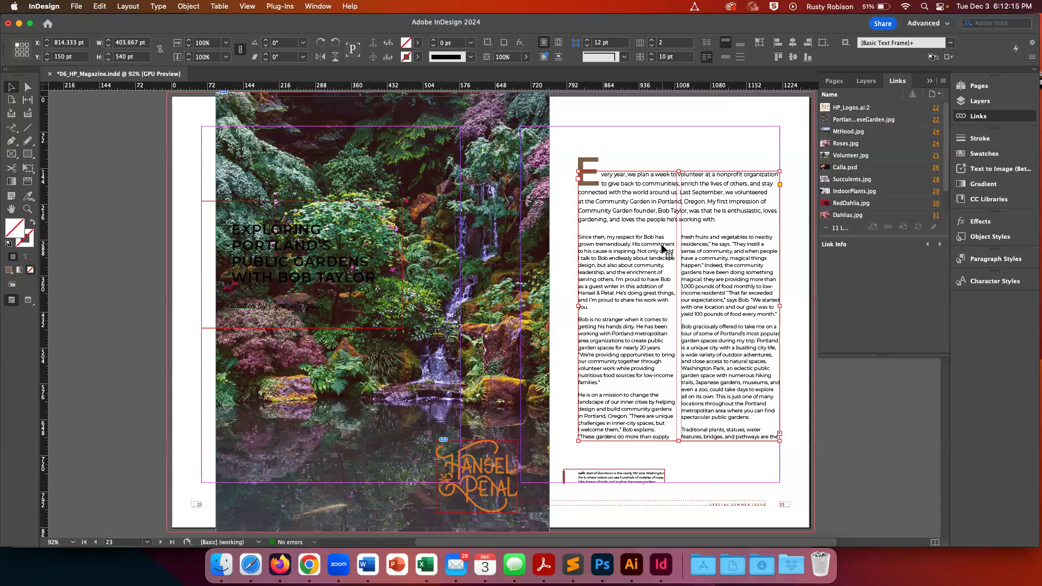
left_click(507, 105)
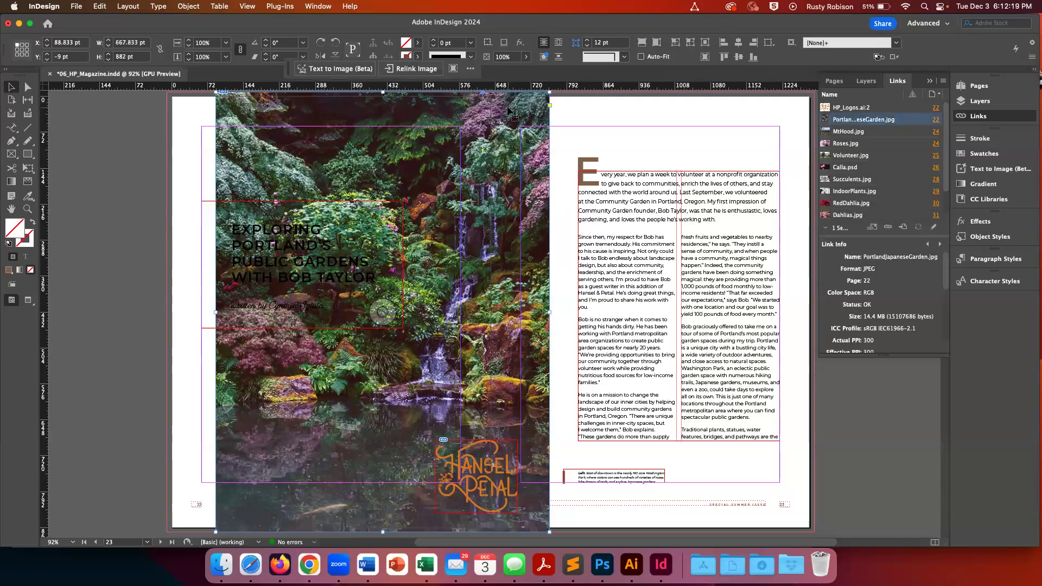
left_click(487, 474)
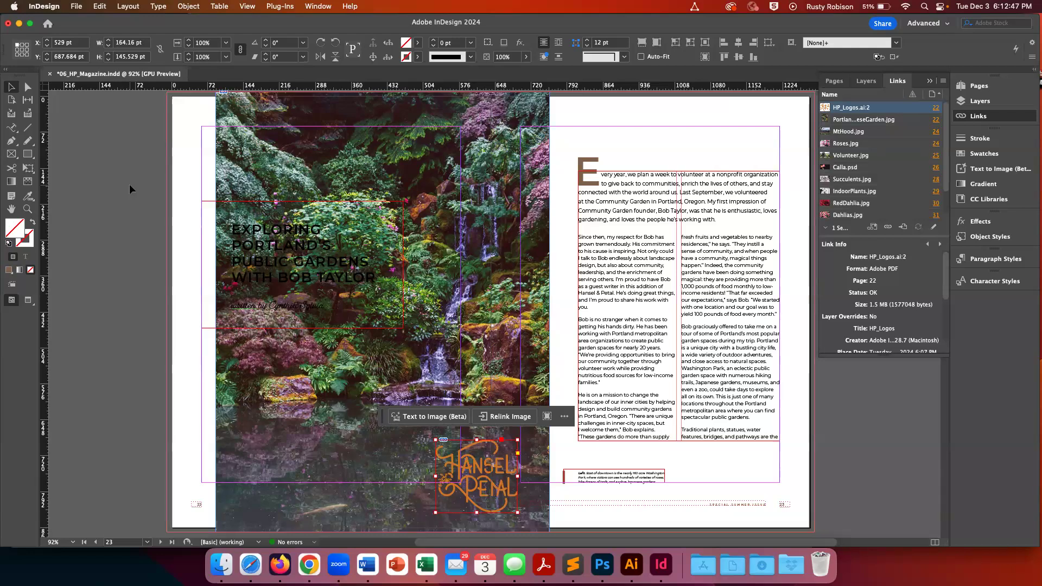
Step: Select the article title's text frame on the garden photo, make its fill active and collapse the Links list
left_click(247, 213)
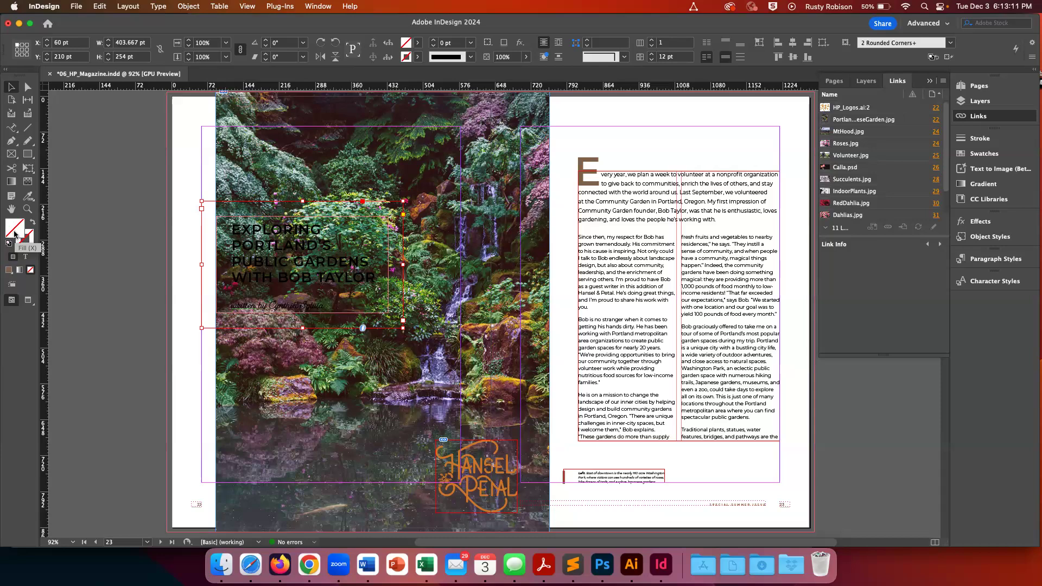
key("x")
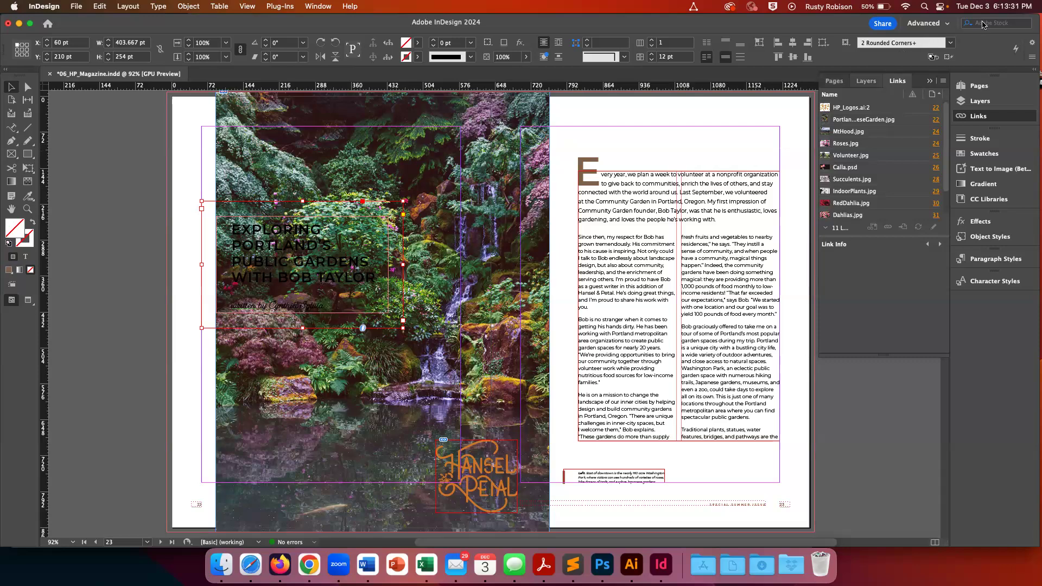
left_click(933, 96)
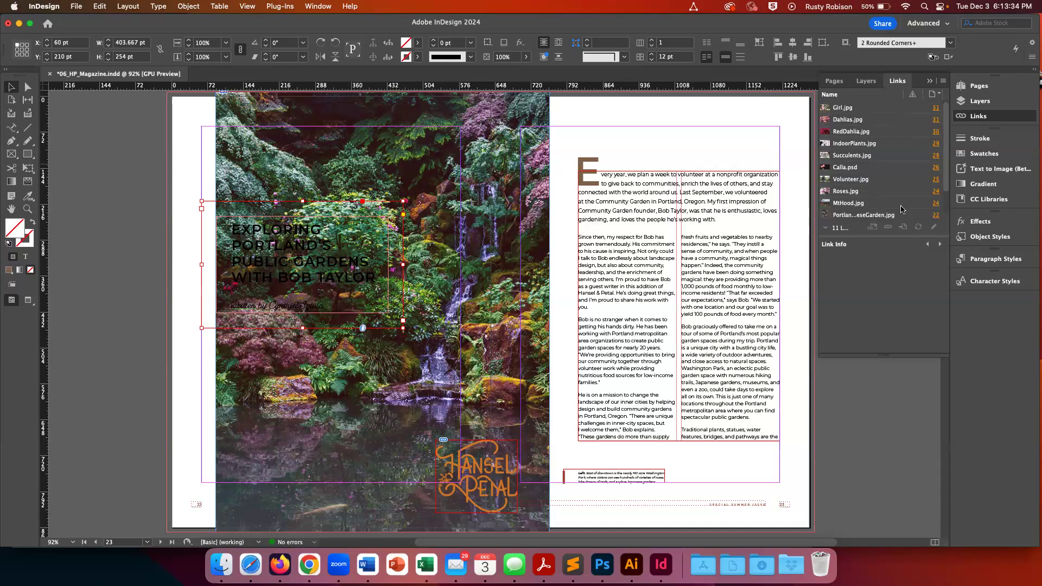
left_click(818, 132)
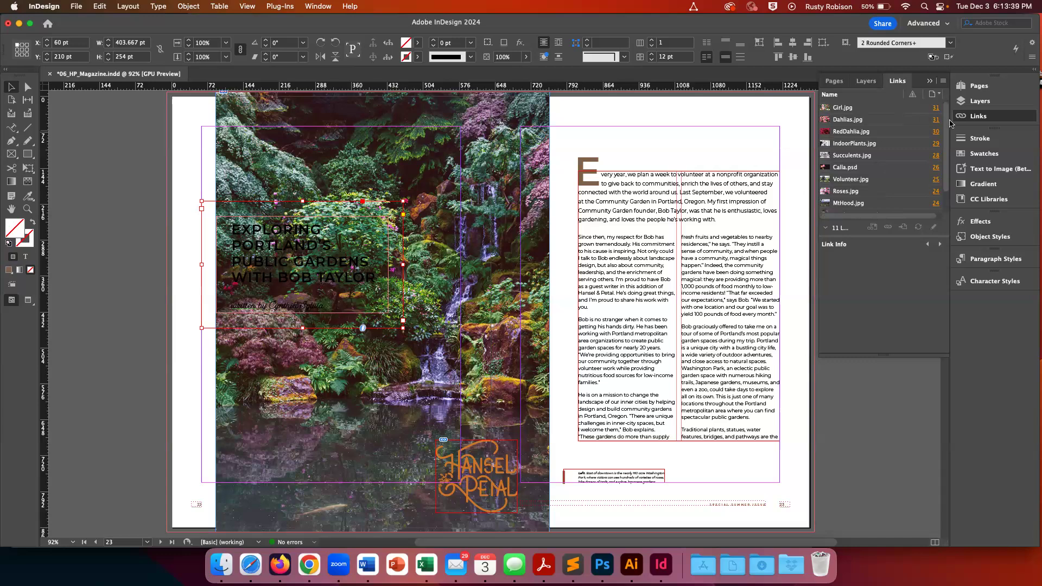
left_click(929, 82)
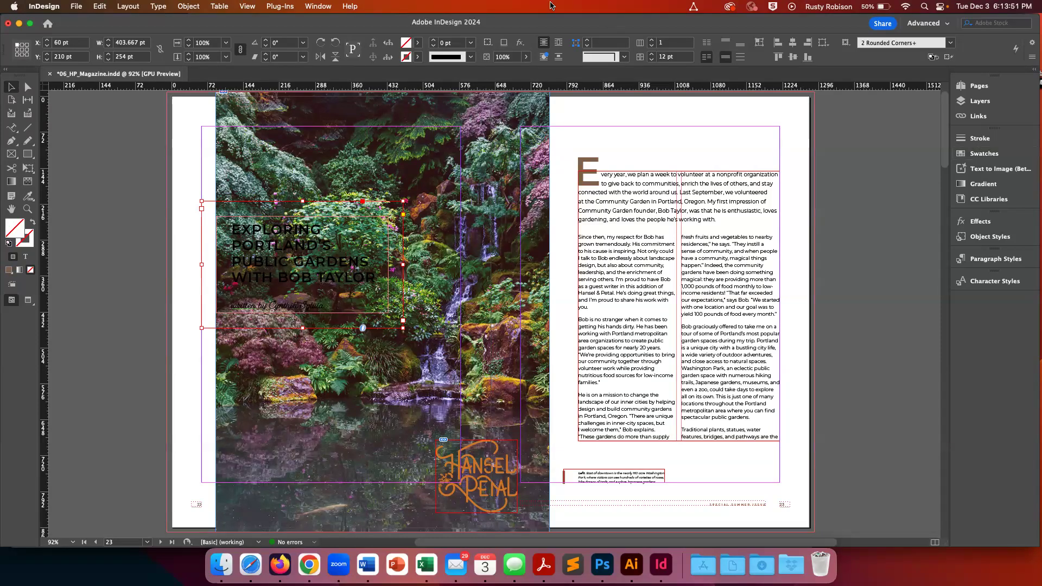
left_click(318, 7)
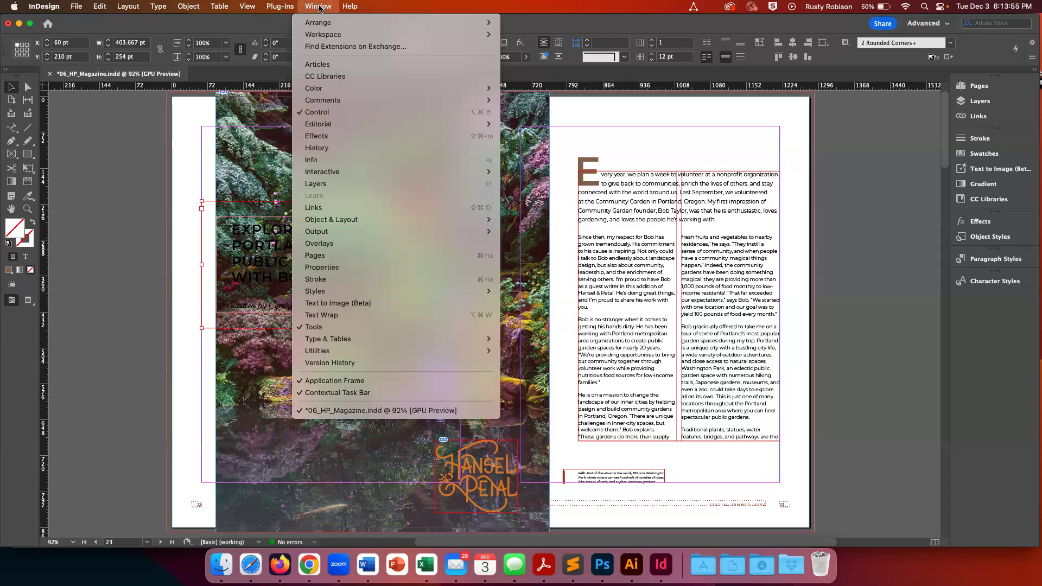
left_click(319, 6)
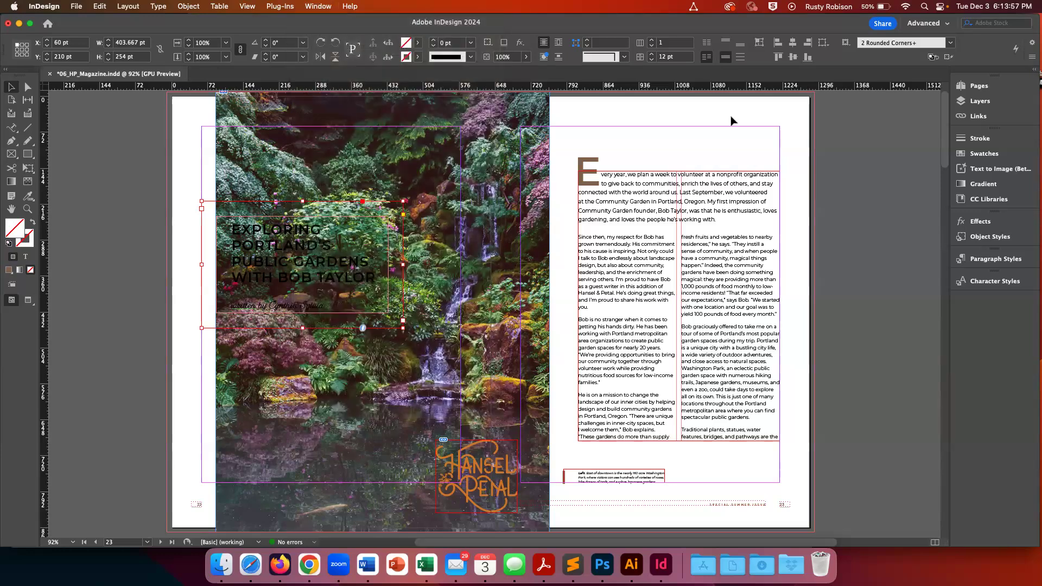
Step: Show the full swatch list and fill the article title's frame with the green C=75 M=5 Y=100 K=0 swatch
left_click(993, 155)
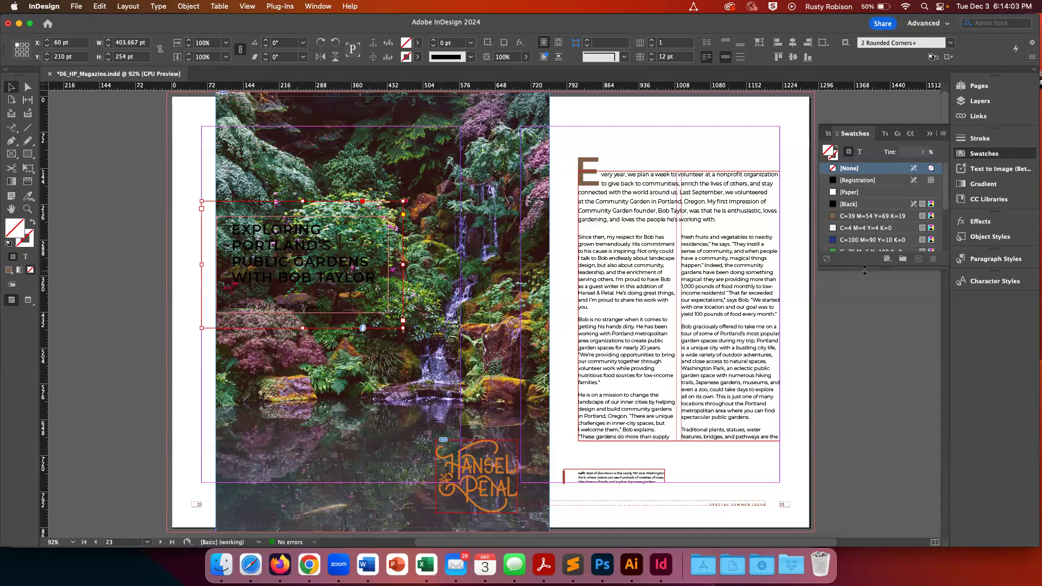
left_click_drag(866, 269, 858, 382)
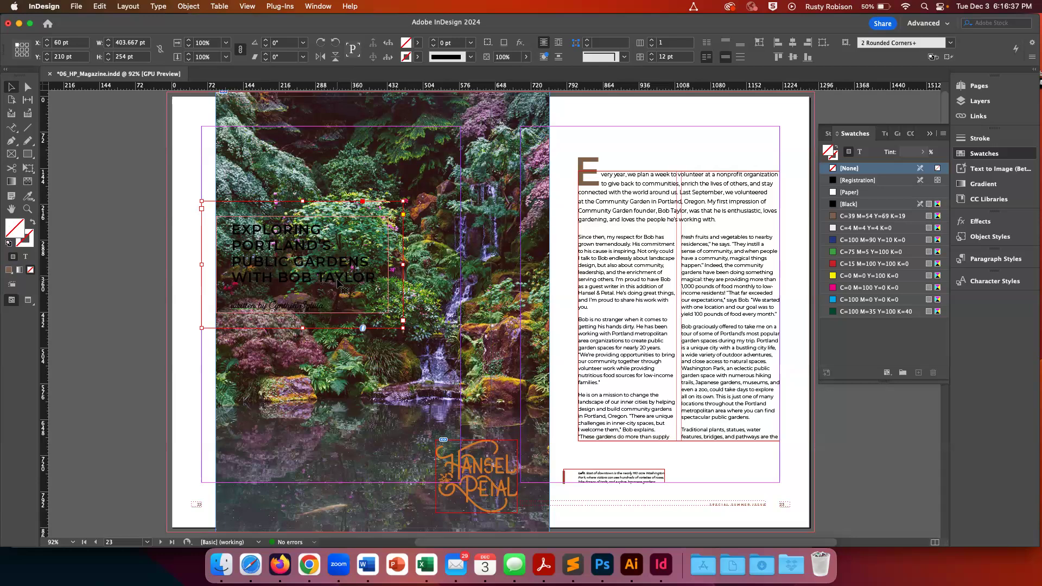
left_click(842, 253)
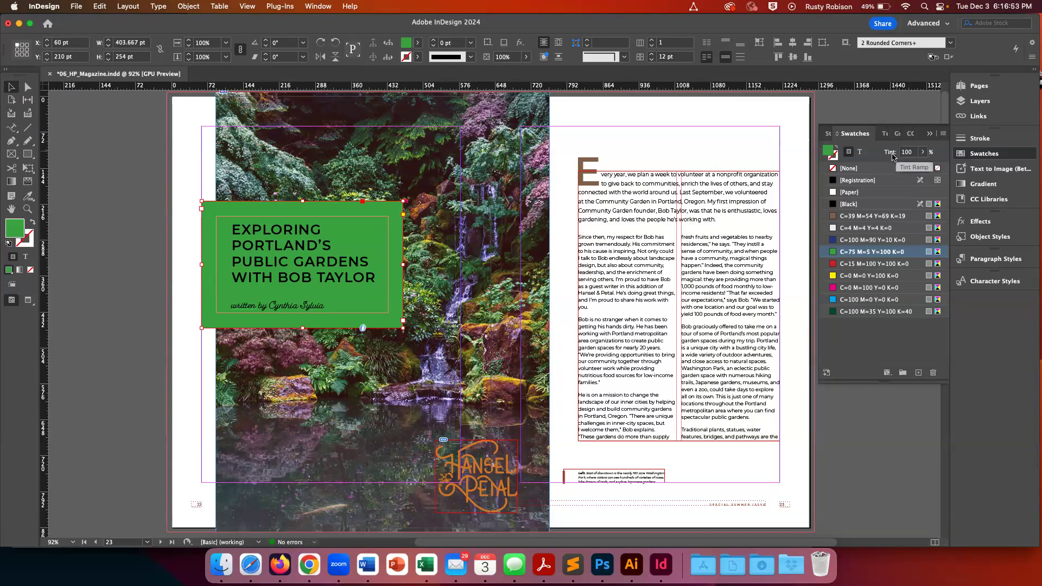
Step: Lower the tint of the article title frame's green fill to 60%
left_click(922, 152)
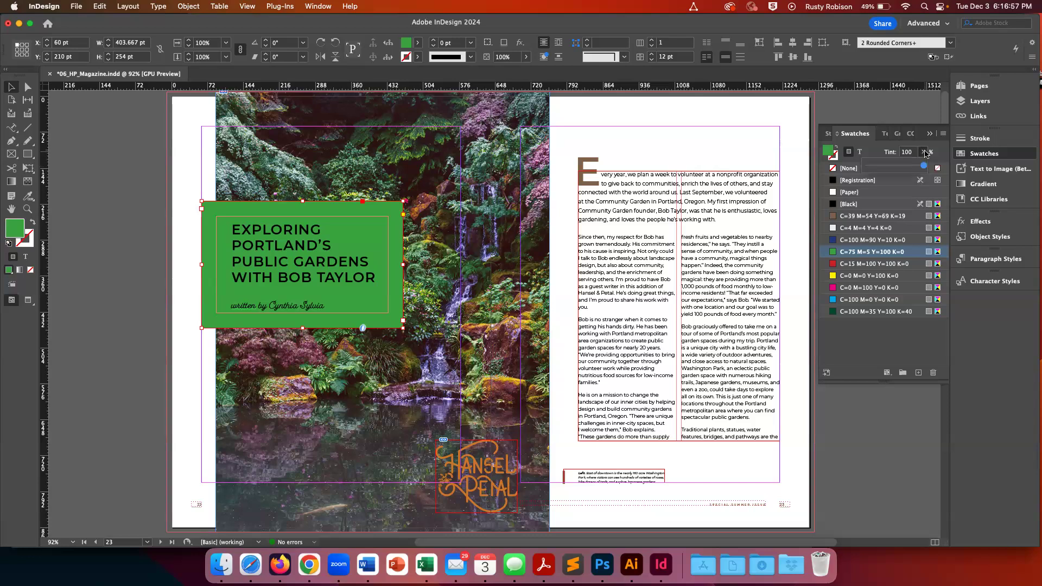
left_click(909, 153)
left_click(910, 155)
left_click(922, 153)
left_click(929, 153)
left_click(921, 153)
left_click_drag(923, 167, 900, 166)
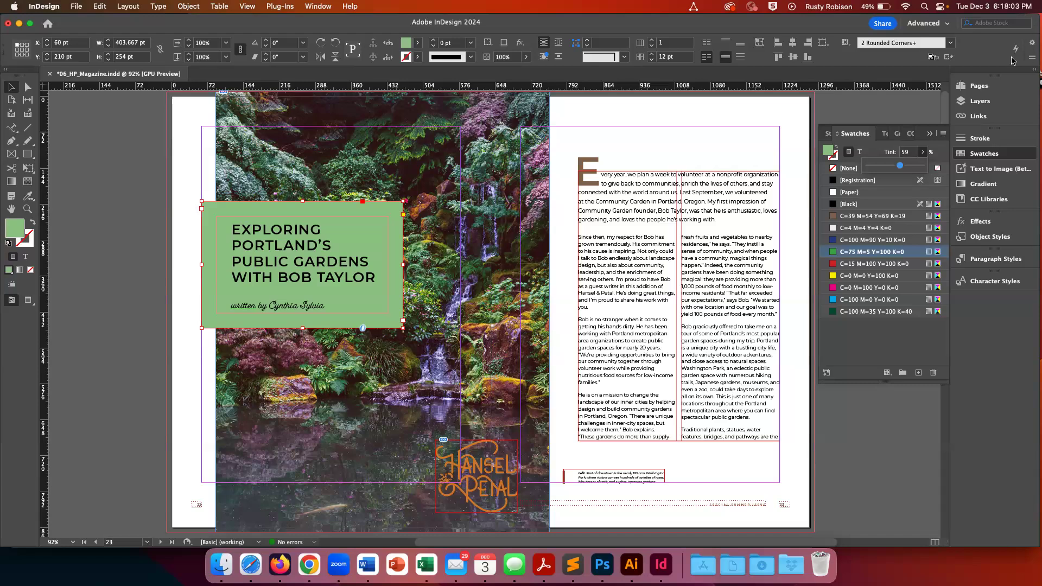
left_click(907, 153)
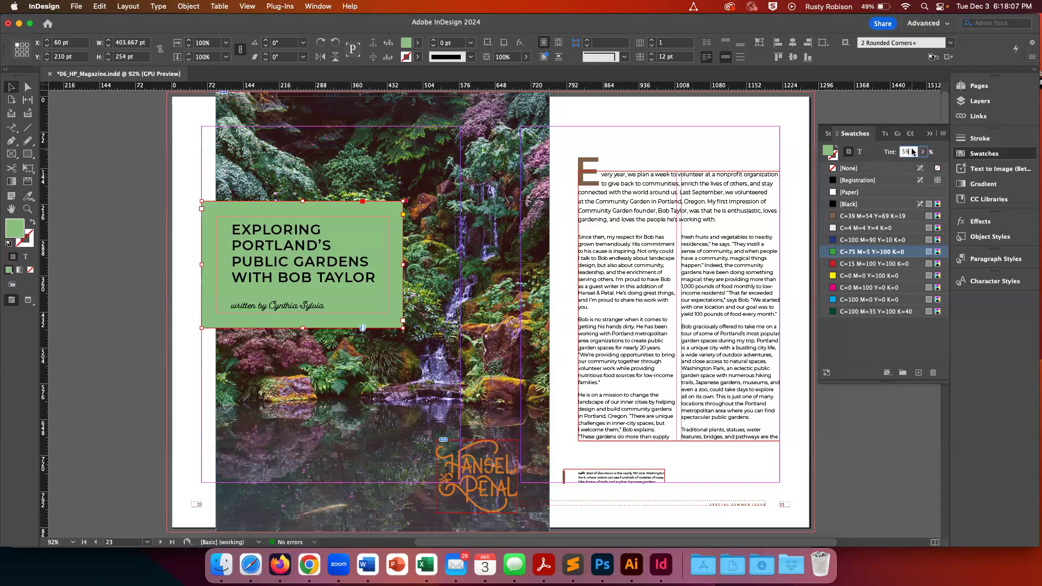
type("60")
key("Return")
Step: Show the stroke settings and give the article title frame a stroke weight of 6 pt
left_click(828, 134)
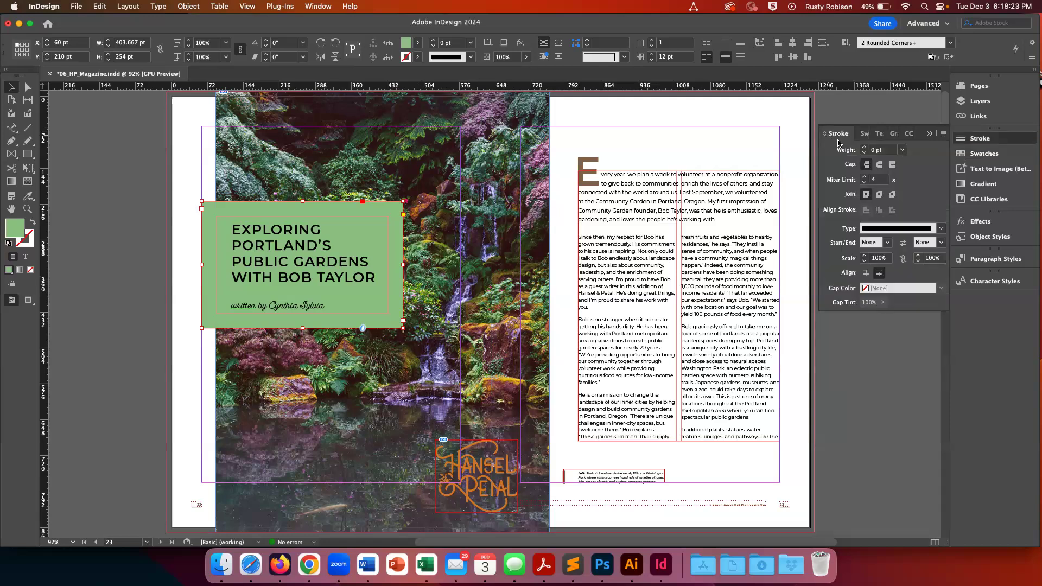
left_click(903, 151)
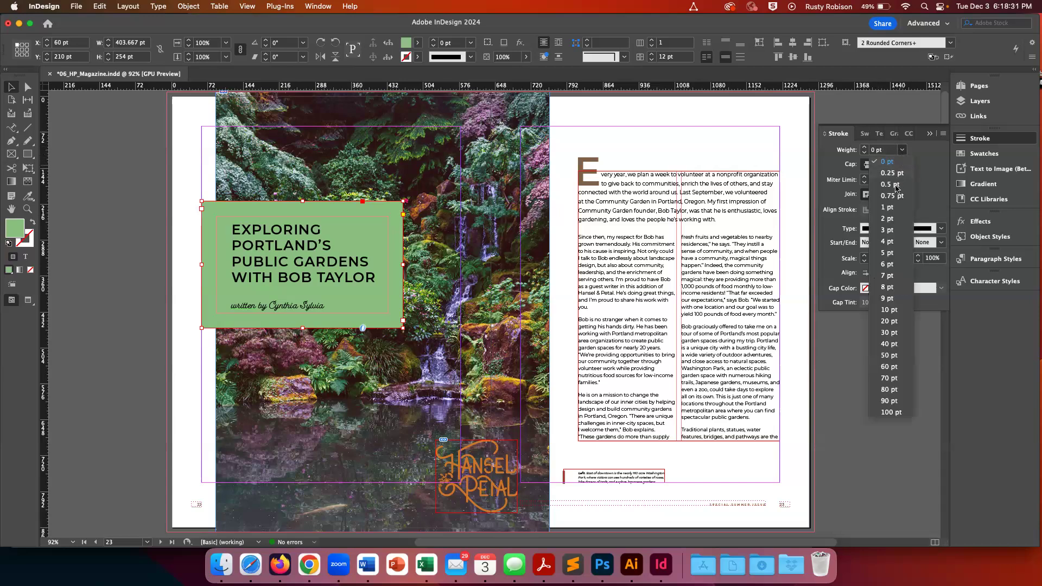
left_click(890, 265)
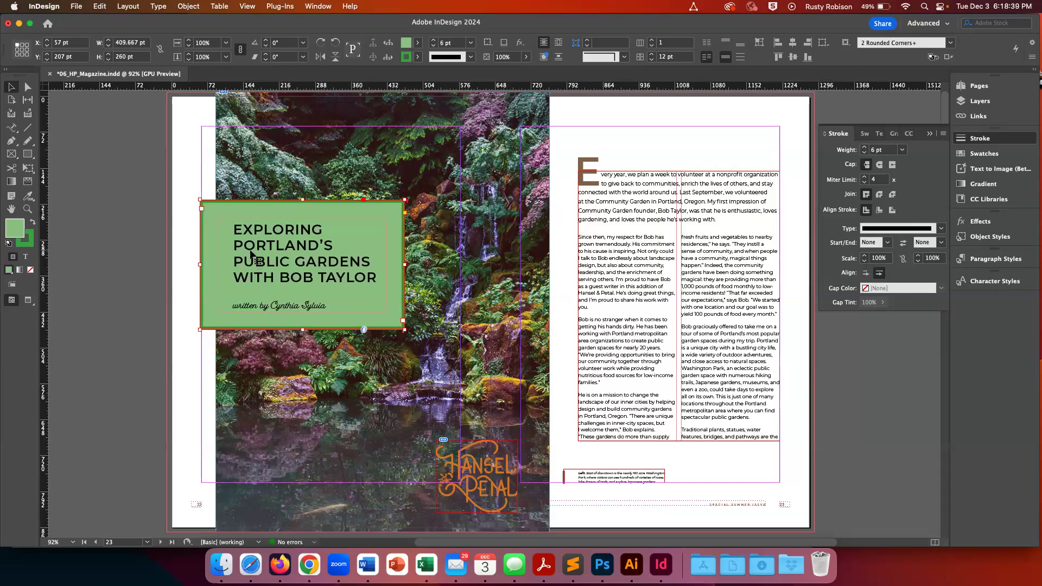
Step: Change the title frame's stroke to the dark red-brown colour #400000 with the Color Picker
key("super+equal")
key("super+equal")
key("super+equal")
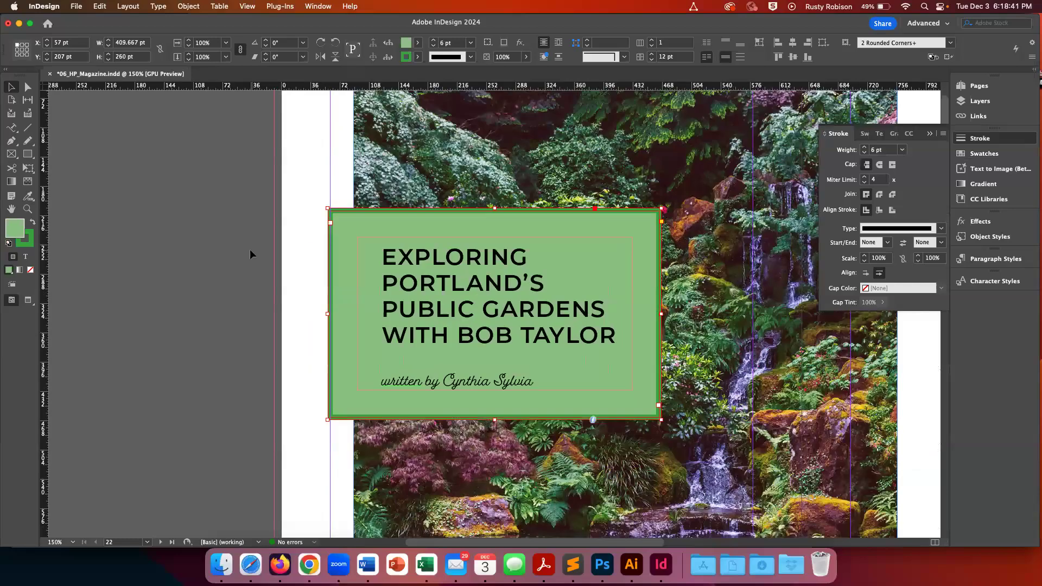
key("super+equal")
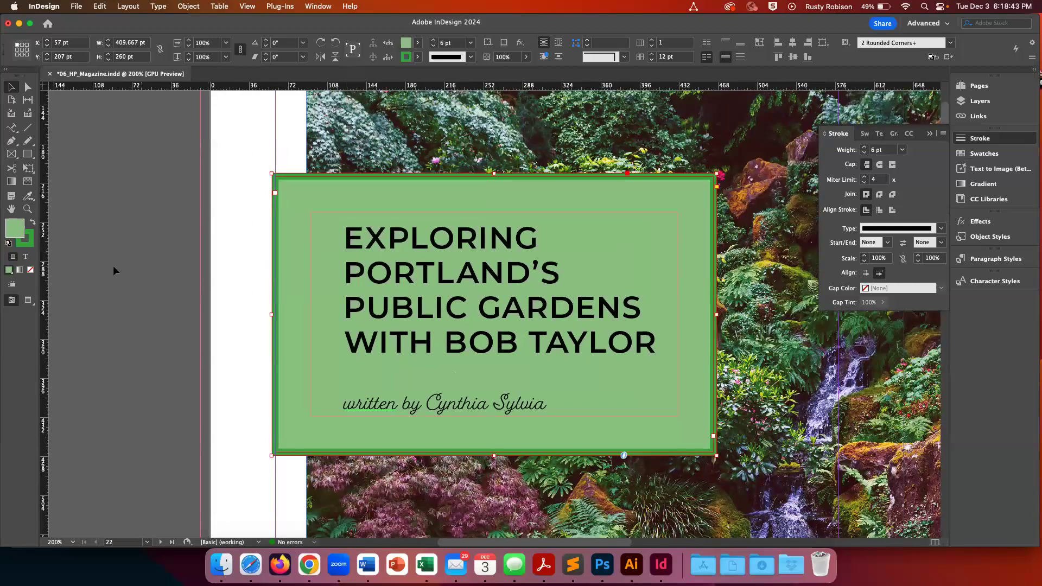
left_click(30, 248)
left_click(17, 225)
double_click(24, 248)
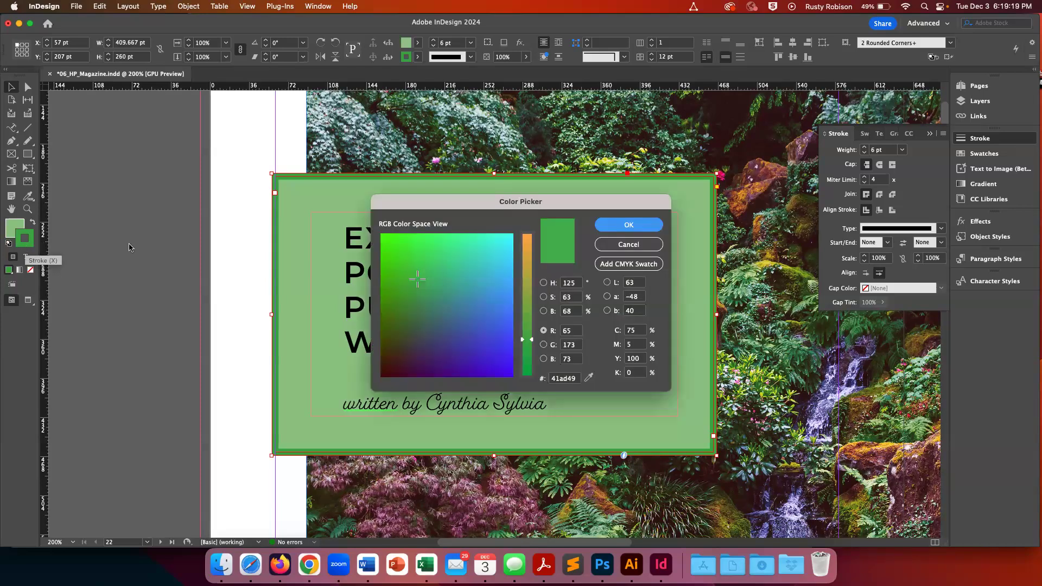
mouse_move(417, 279)
left_mouse_down()
mouse_move(398, 360)
mouse_move(366, 390)
left_mouse_up()
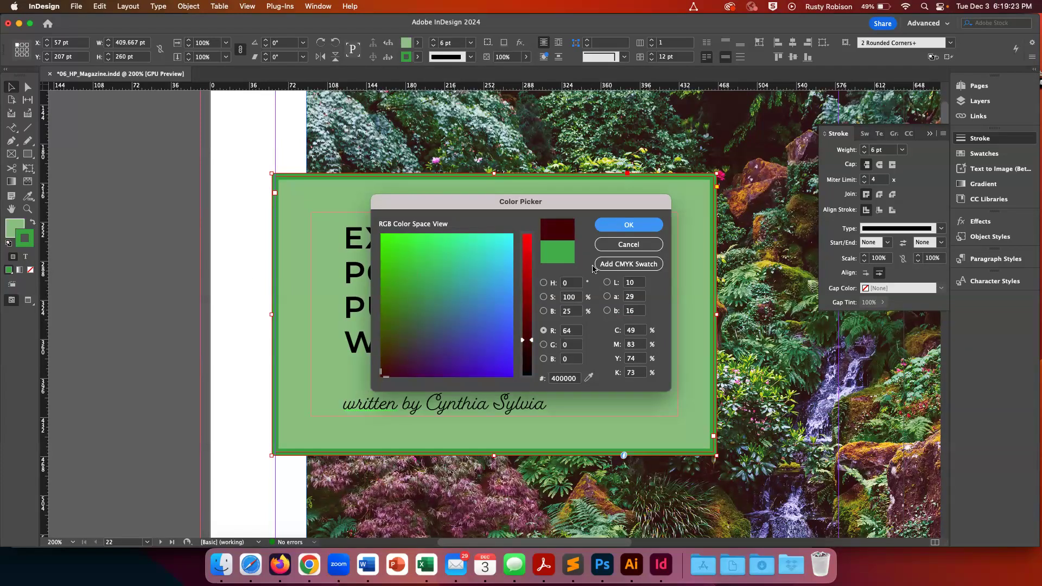
left_click(628, 225)
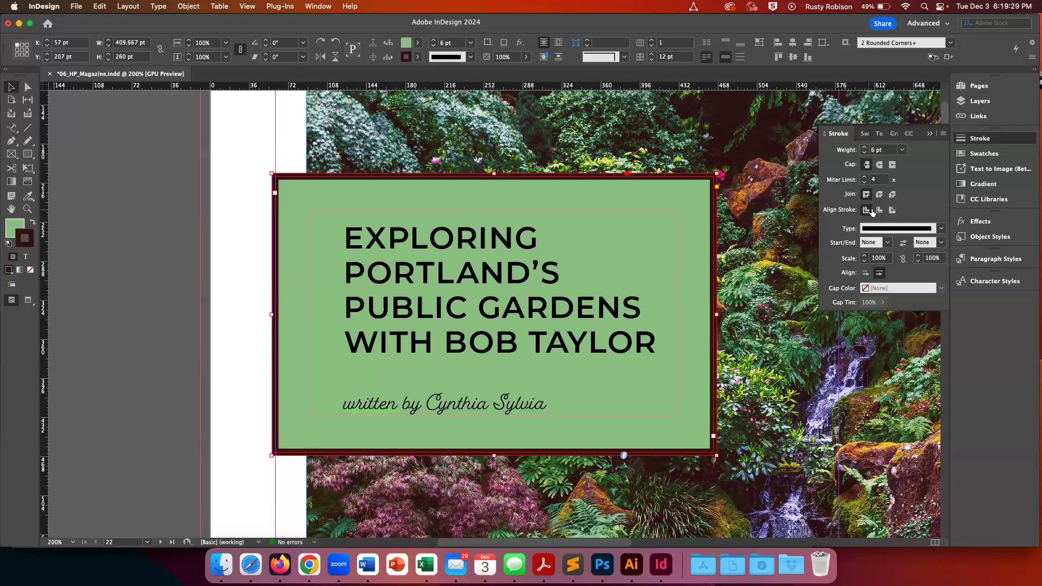
Step: Set the title frame's stroke type to Thick - Thick and deselect the frame
left_click(941, 229)
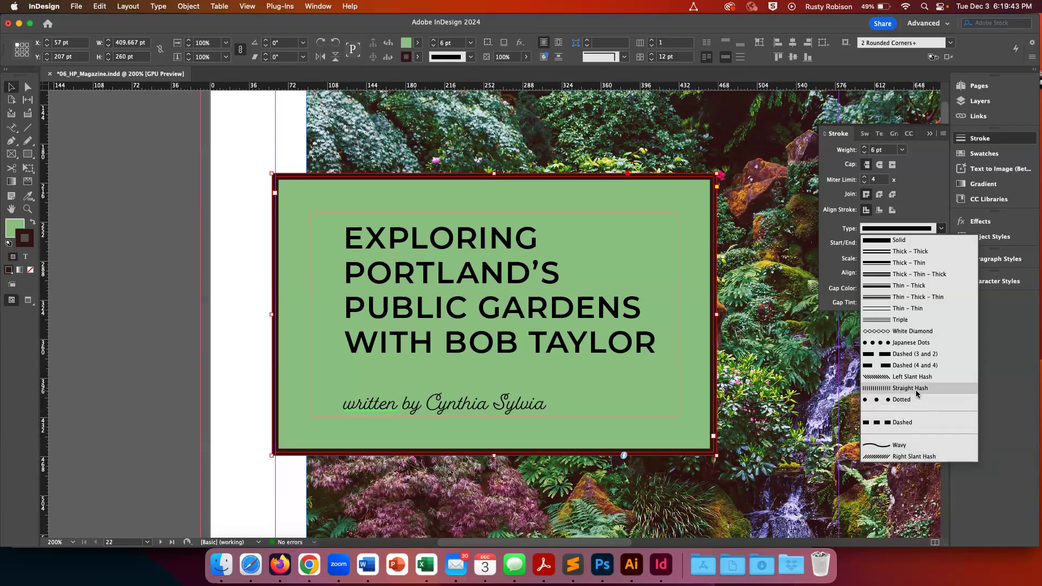
left_click(902, 253)
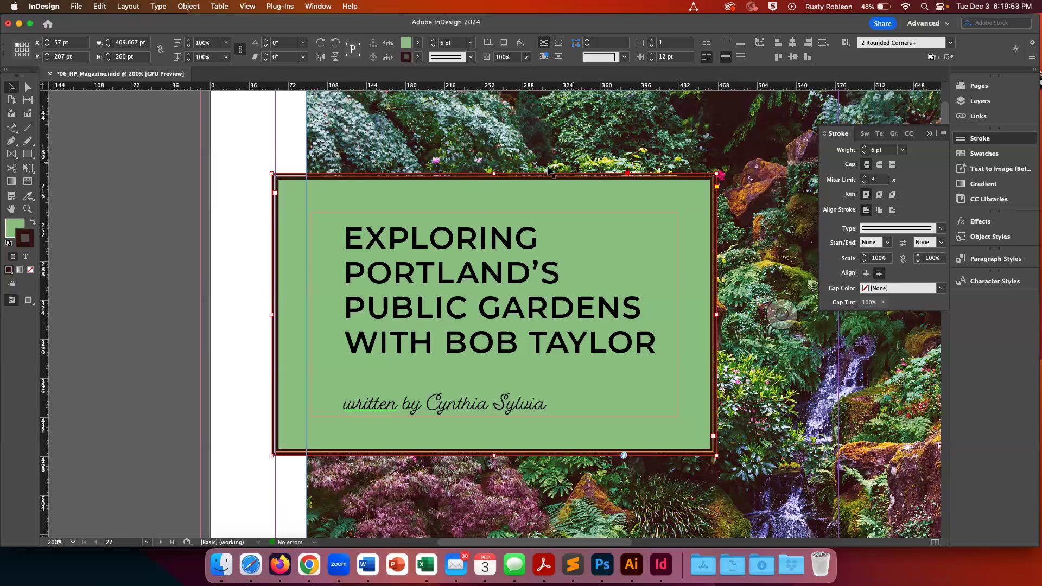
left_click(247, 166)
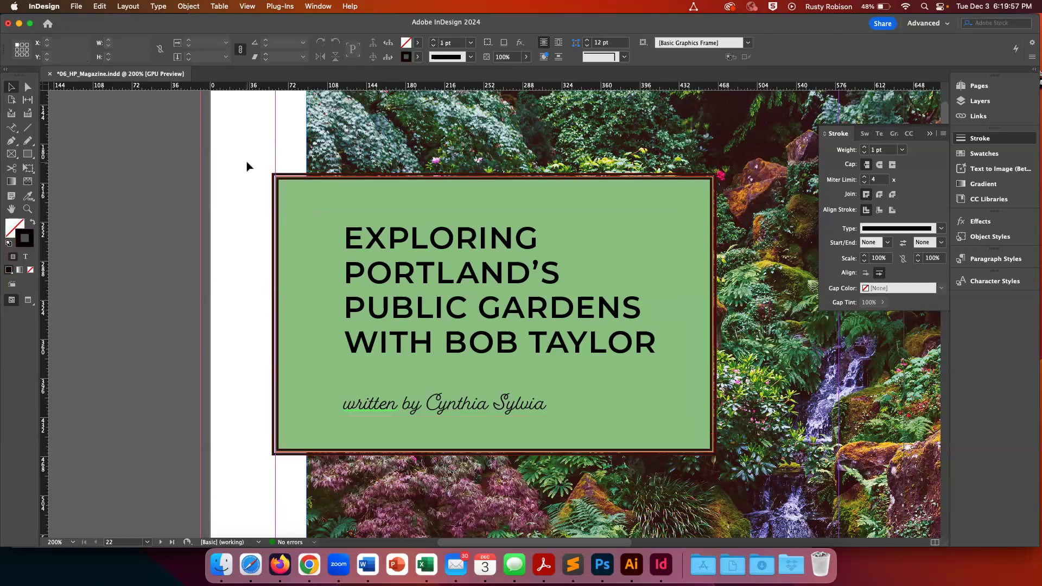
Step: Select the title frame at its upper corner near the pink flower and align its double stroke to the inside
key("super+equal")
key("super+equal")
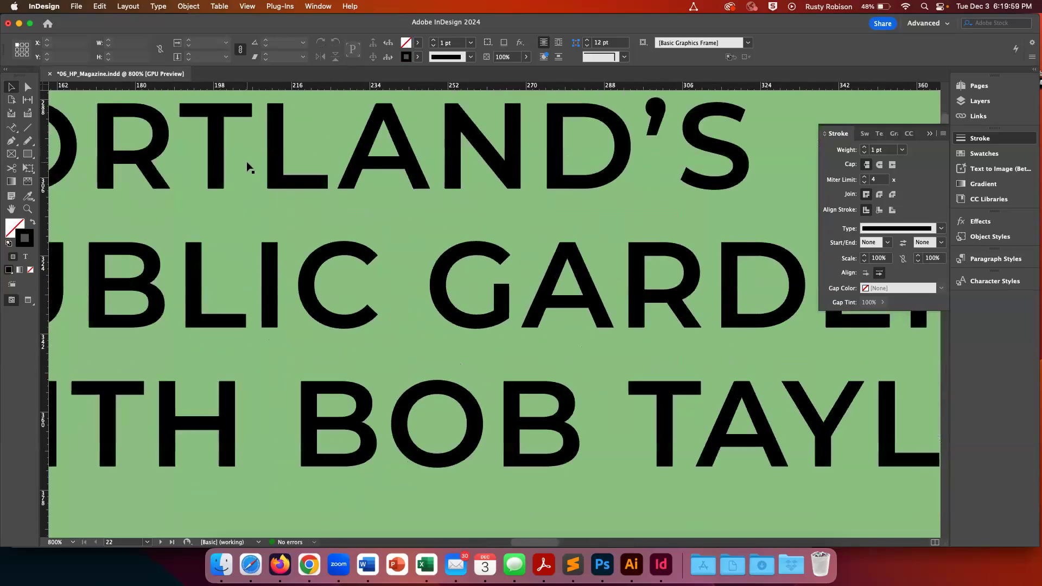
scroll(247, 166, "up", 15)
scroll(247, 166, "down", 10)
scroll(247, 166, "right", 15)
scroll(246, 165, "left", 10)
scroll(247, 165, "down", 3)
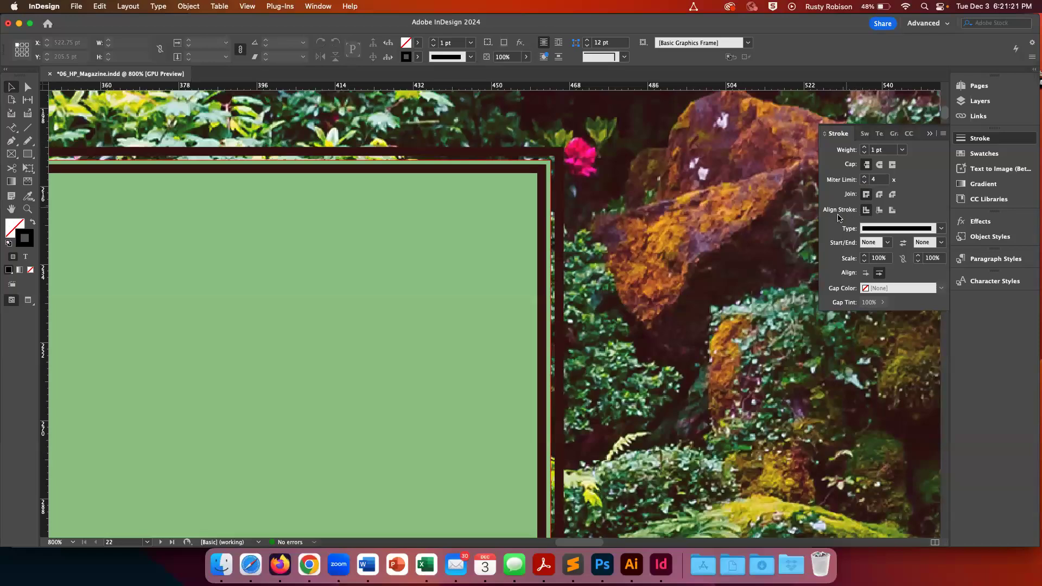
left_click(880, 211)
left_click(493, 190)
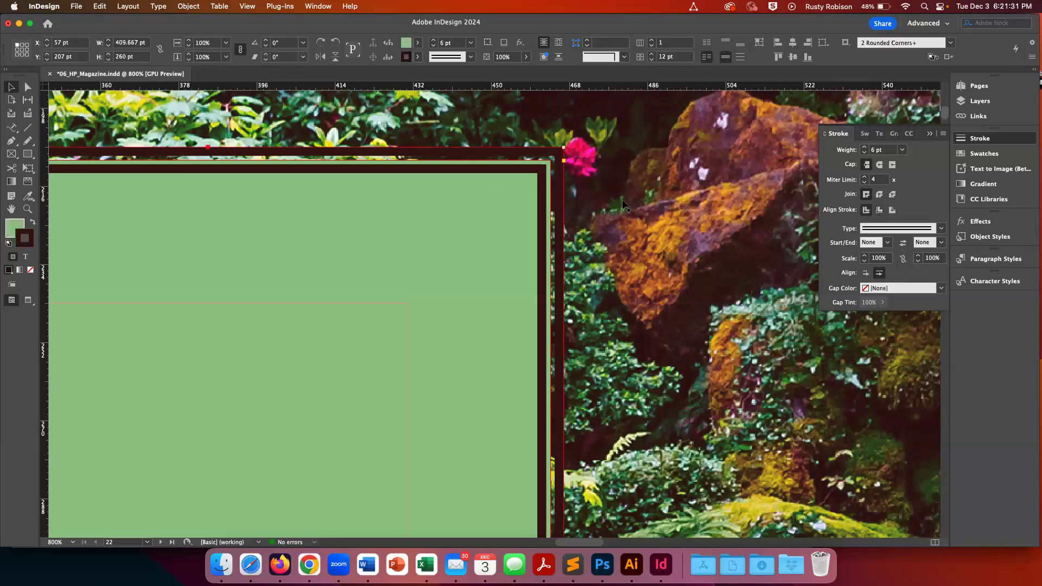
left_click(879, 210)
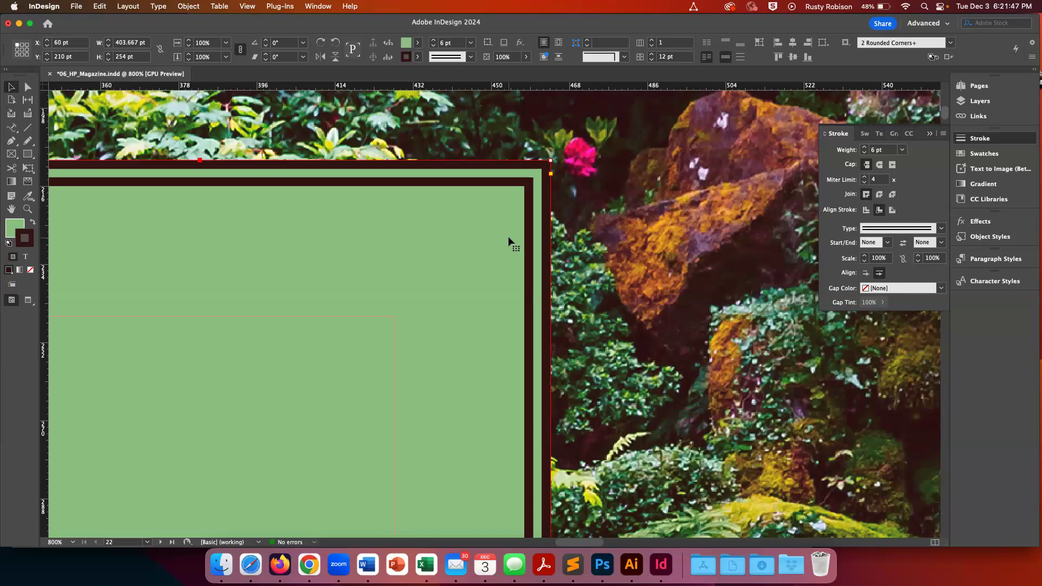
Step: Try aligning the title frame's stroke to the outside and return it to the inside alignment
left_click(891, 211)
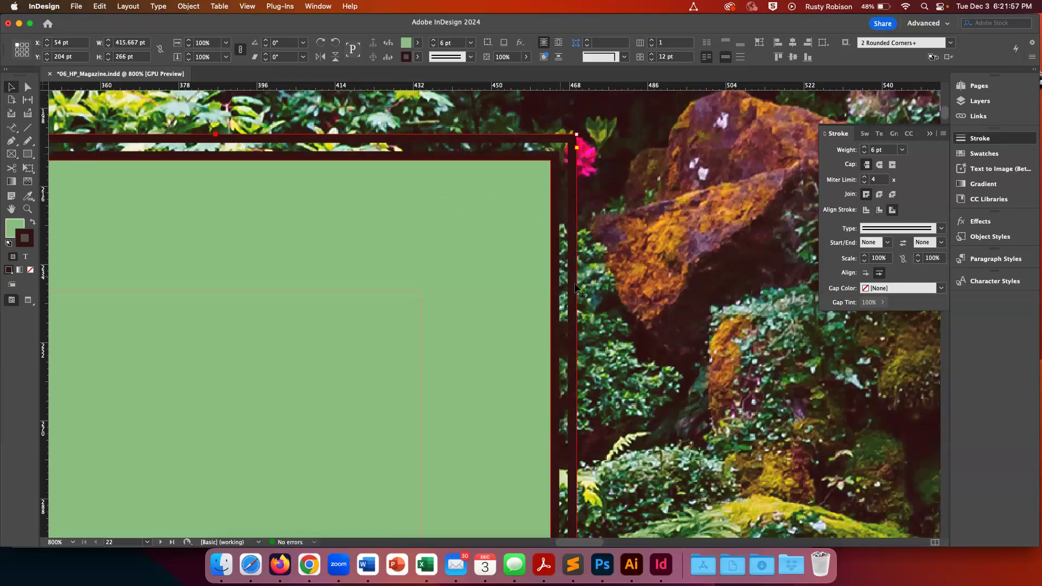
scroll(537, 317, "down", 2)
scroll(537, 320, "down", 10)
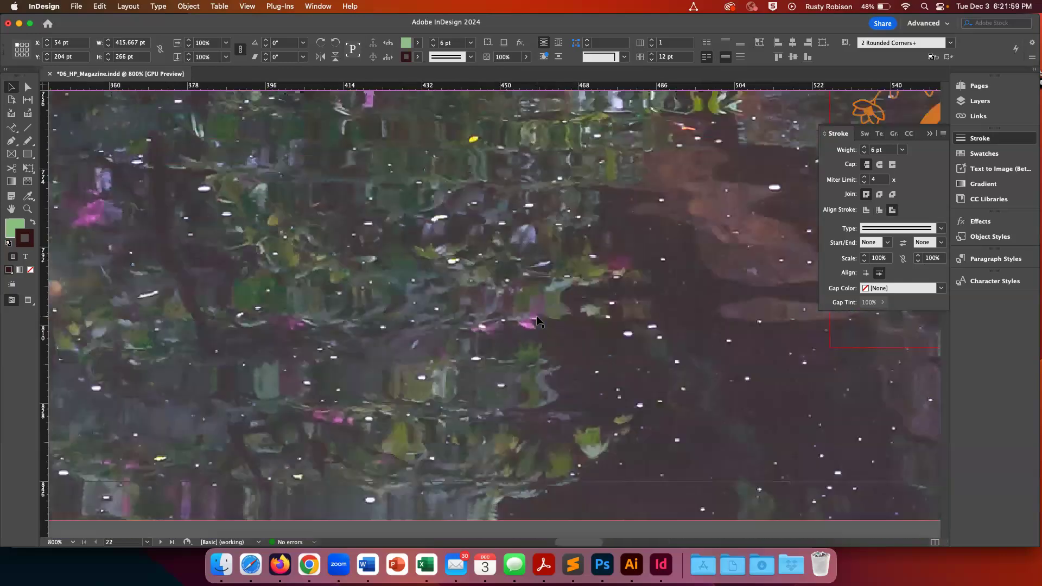
scroll(537, 321, "up", 12)
scroll(537, 322, "down", 2)
scroll(537, 321, "right", 5)
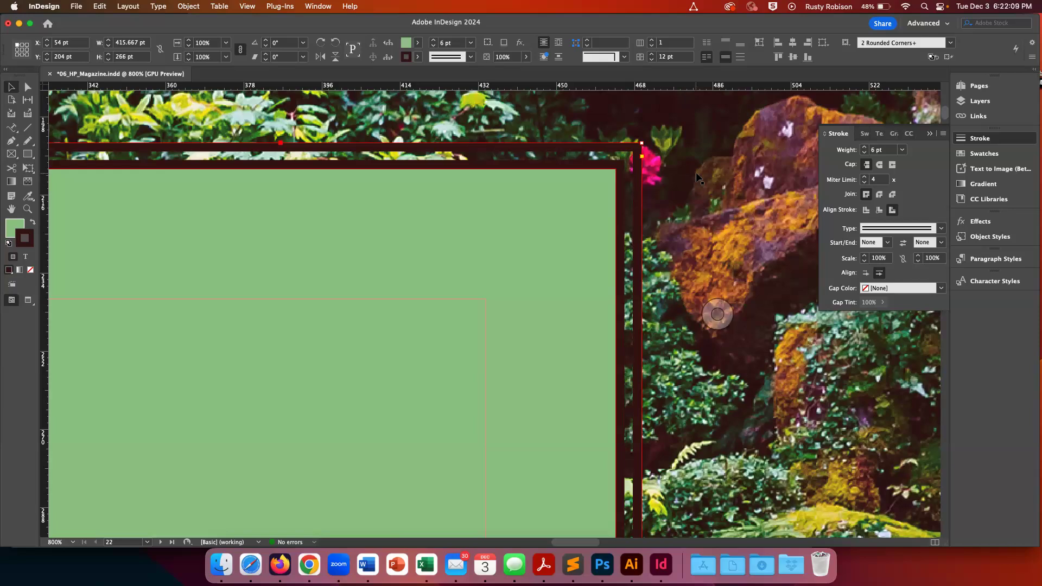
left_click(879, 211)
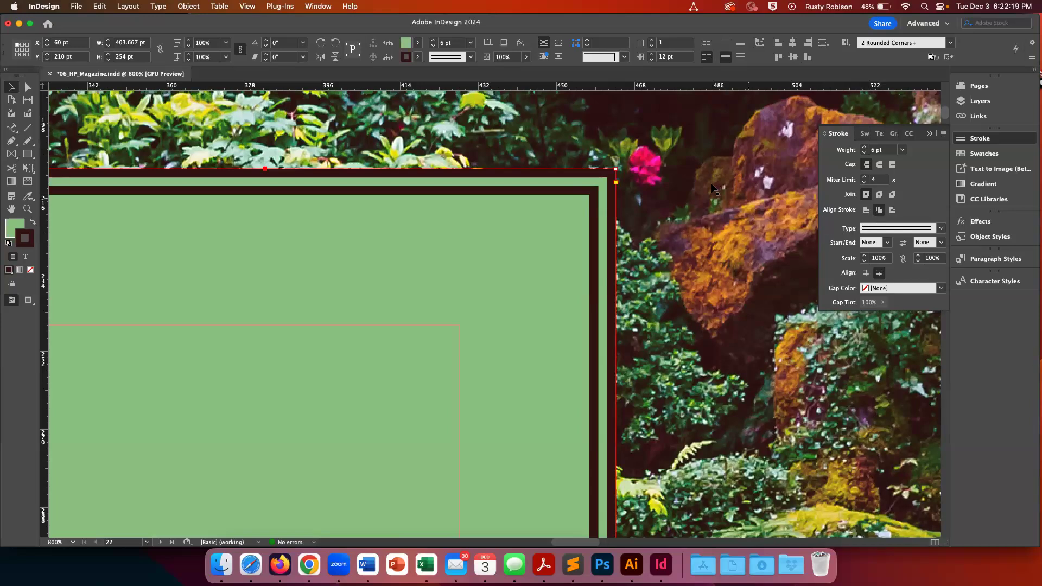
Step: Collapse the stroke settings, fit the page in view and deselect the title frame
left_click(930, 134)
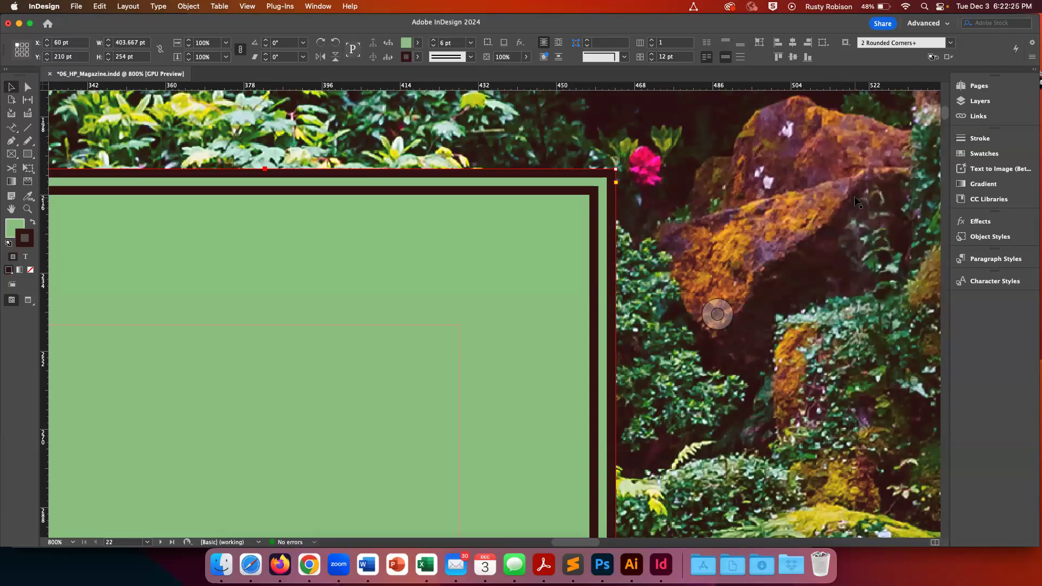
key("super+0")
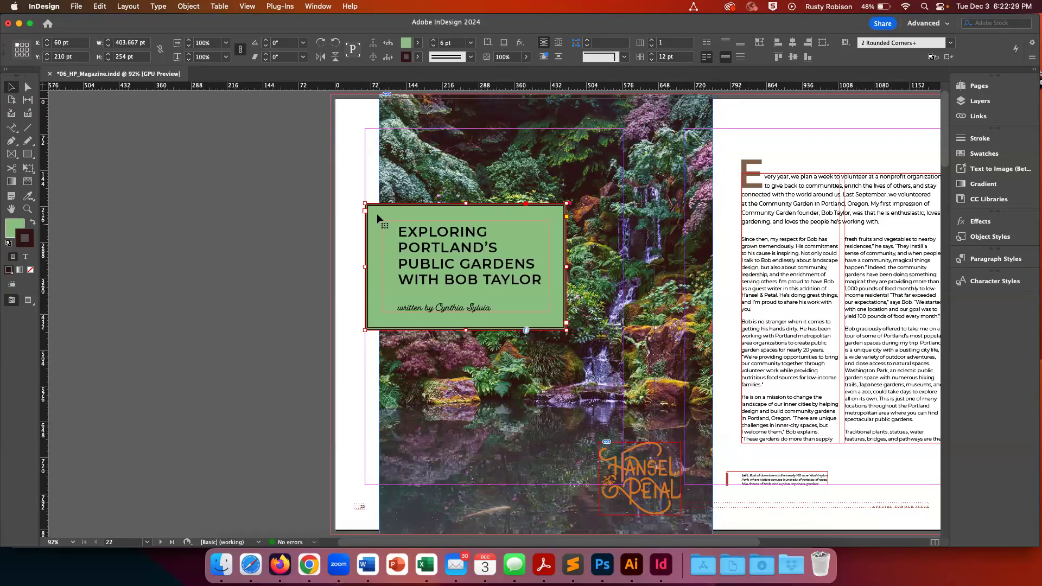
left_click(350, 174)
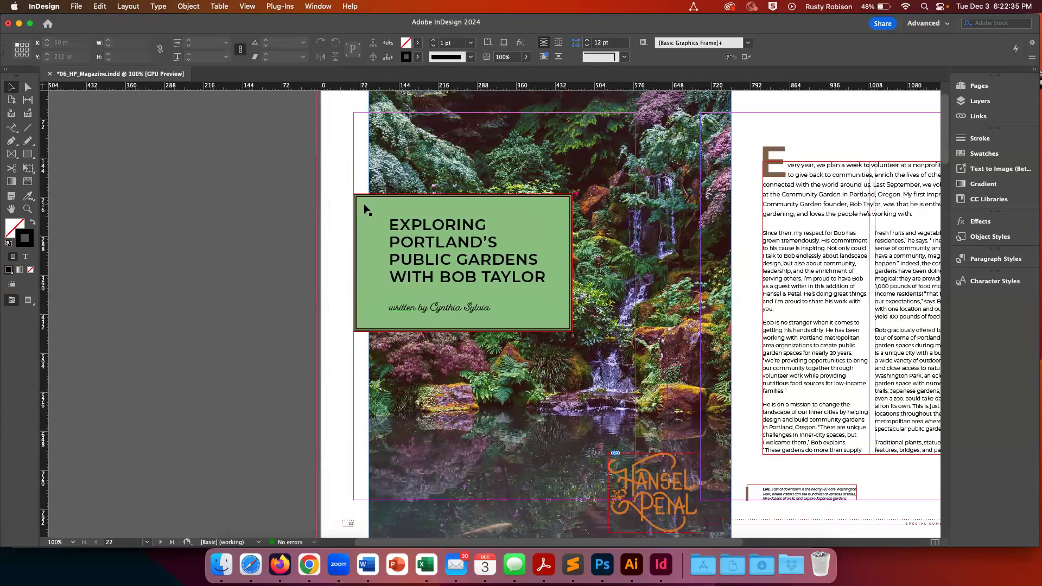
Step: Select the word EXPLORING in the article title with the Type tool
key("super+4")
scroll(365, 209, "up", 6)
scroll(364, 208, "left", 3)
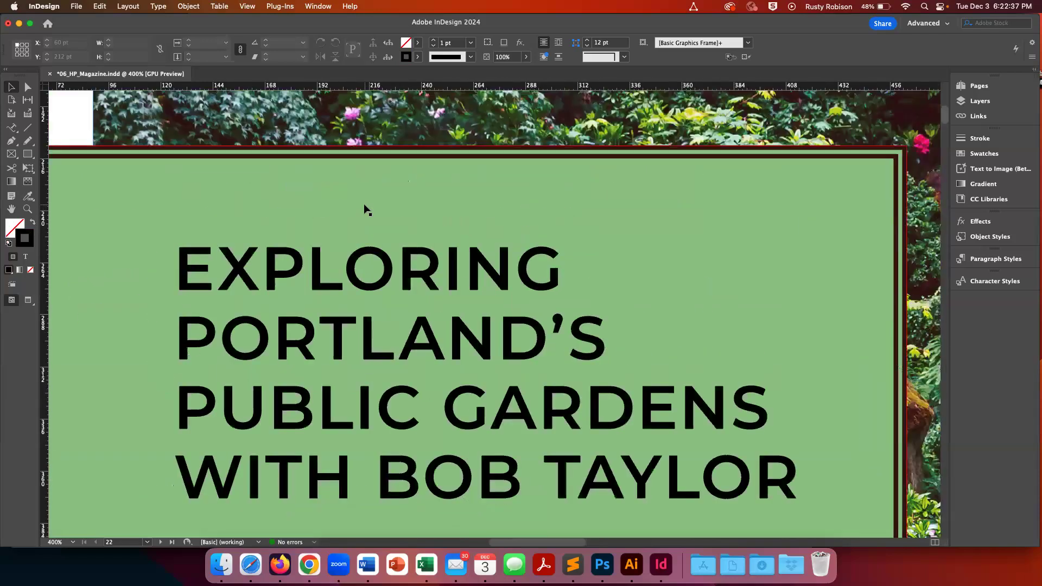
scroll(364, 209, "down", 3)
scroll(365, 209, "up", 1)
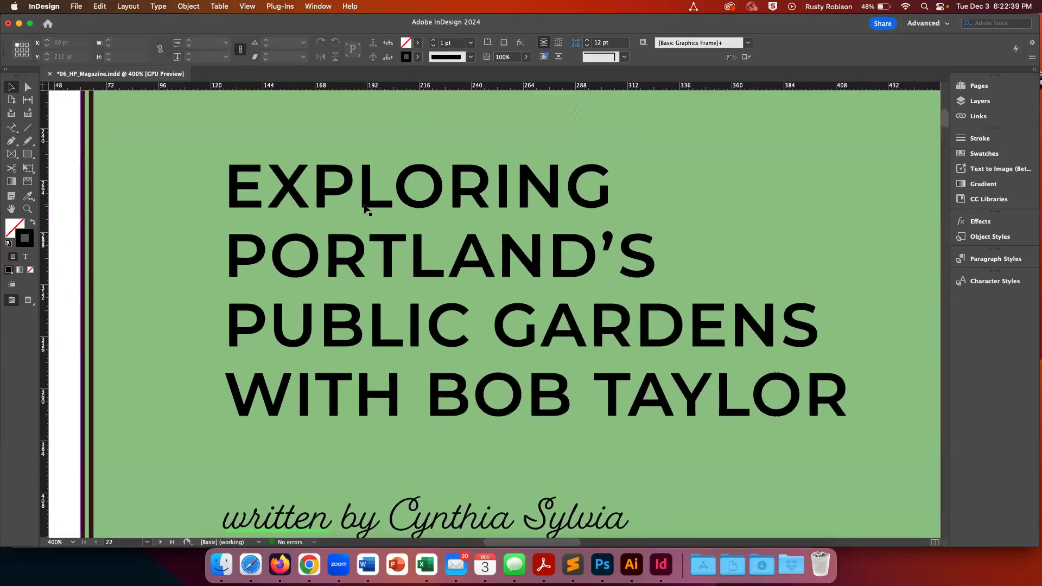
left_click(299, 202)
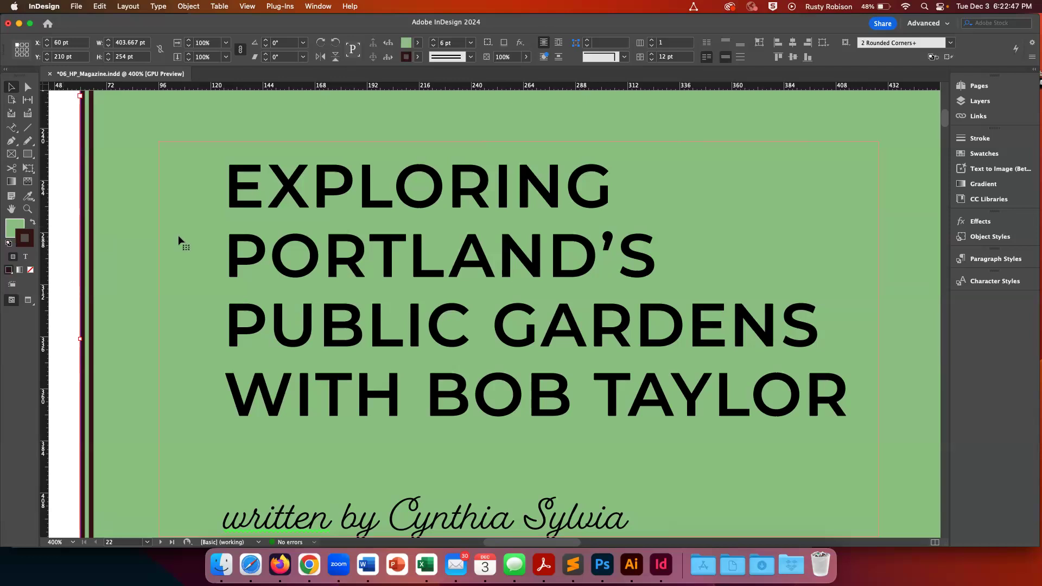
key("t")
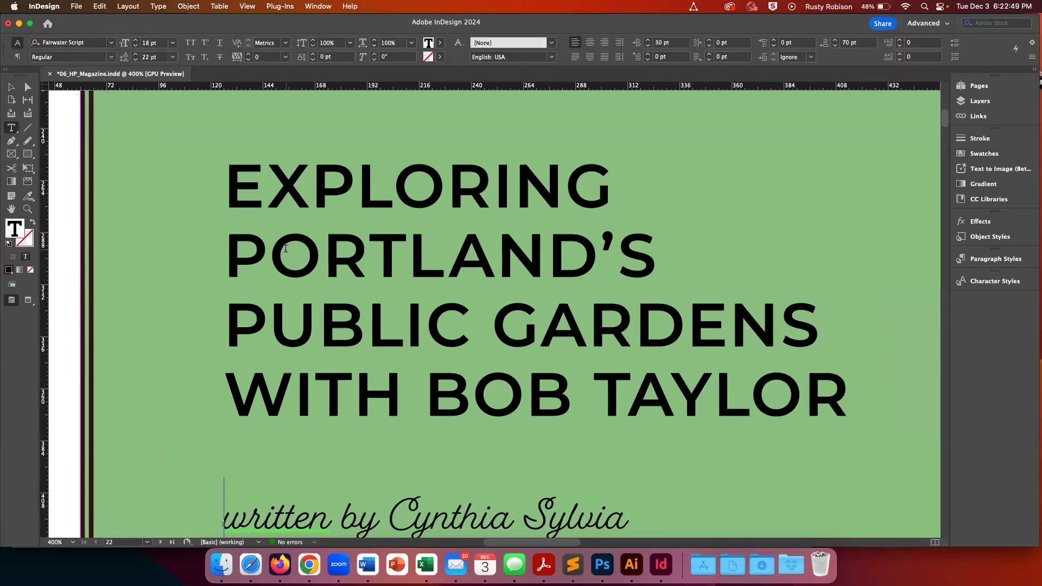
double_click(286, 248)
left_click(256, 213)
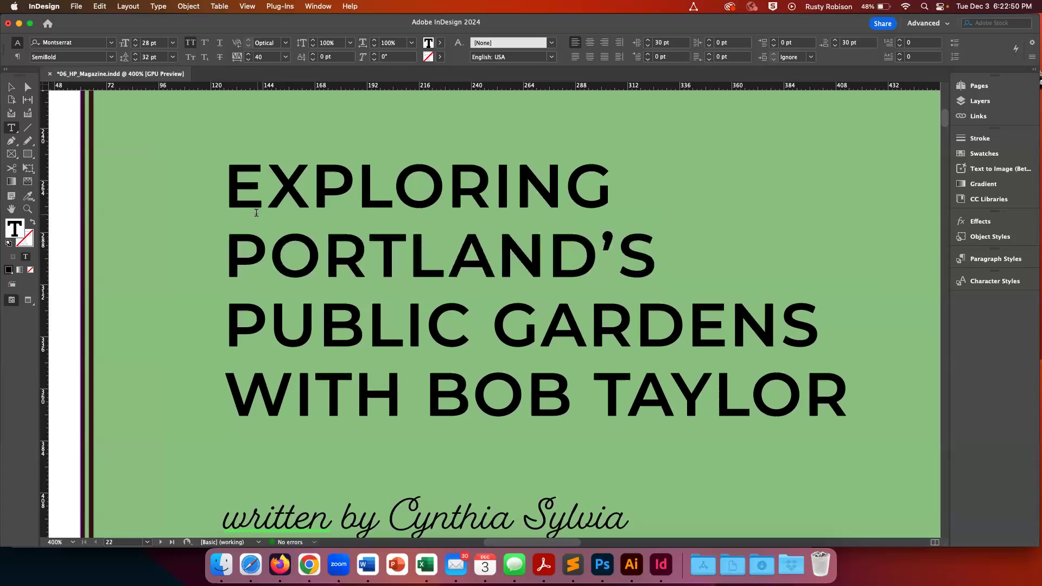
double_click(255, 196)
double_click(259, 237)
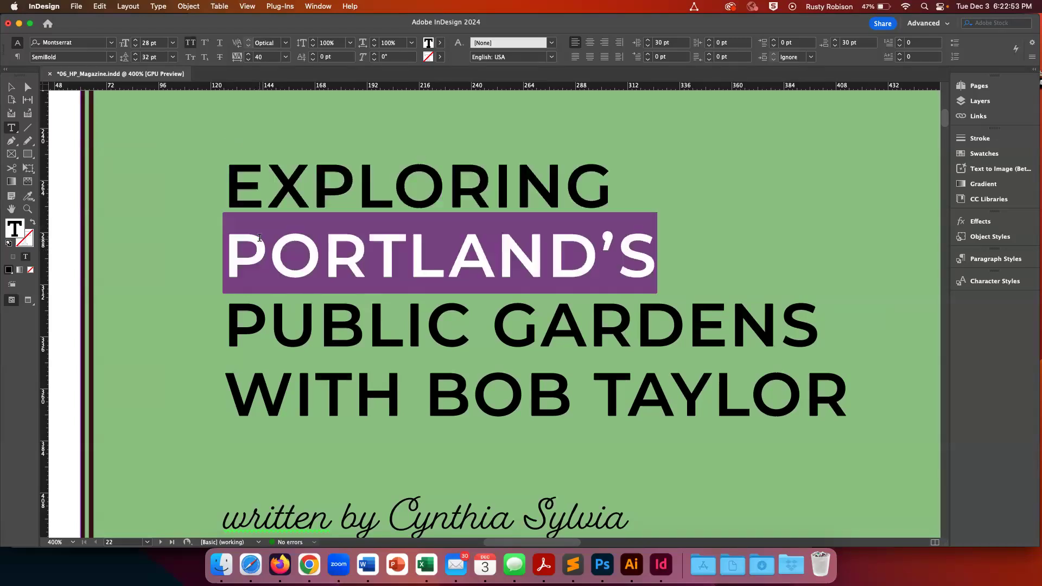
double_click(261, 200)
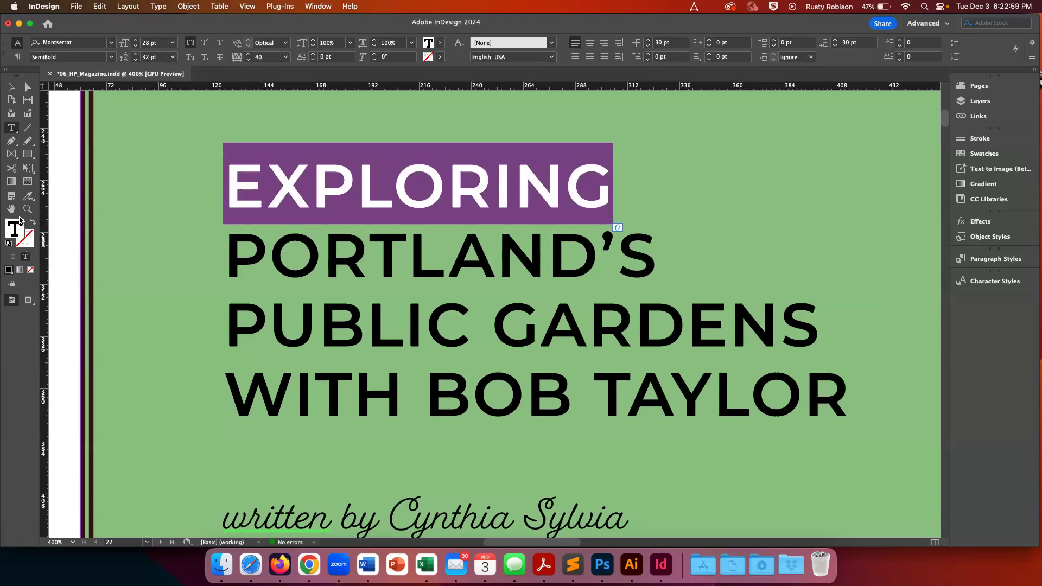
Step: Give the selected word EXPLORING a yellow stroke with colour e3e517, show the stroke settings and deselect the word
left_click(30, 247)
left_click(971, 140)
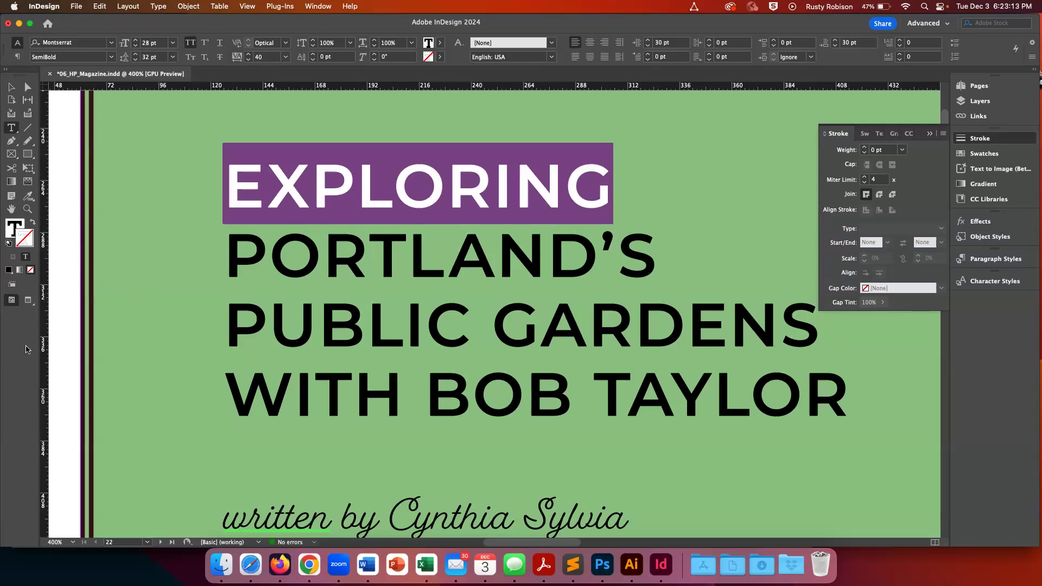
double_click(22, 244)
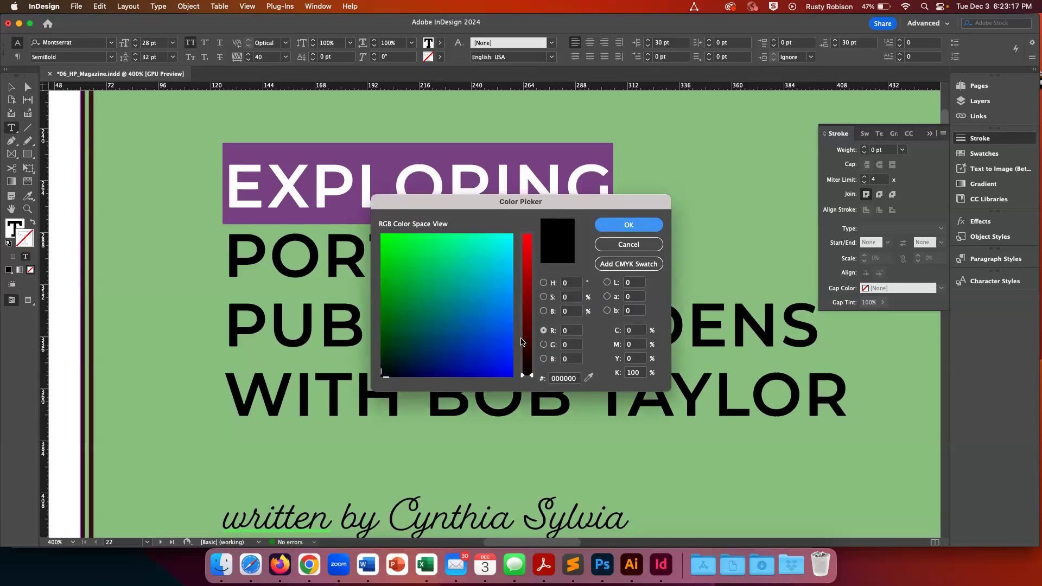
left_click_drag(530, 344, 529, 311)
mouse_move(448, 279)
left_mouse_down()
mouse_move(417, 274)
mouse_move(391, 300)
left_mouse_up()
left_click_drag(529, 299, 530, 250)
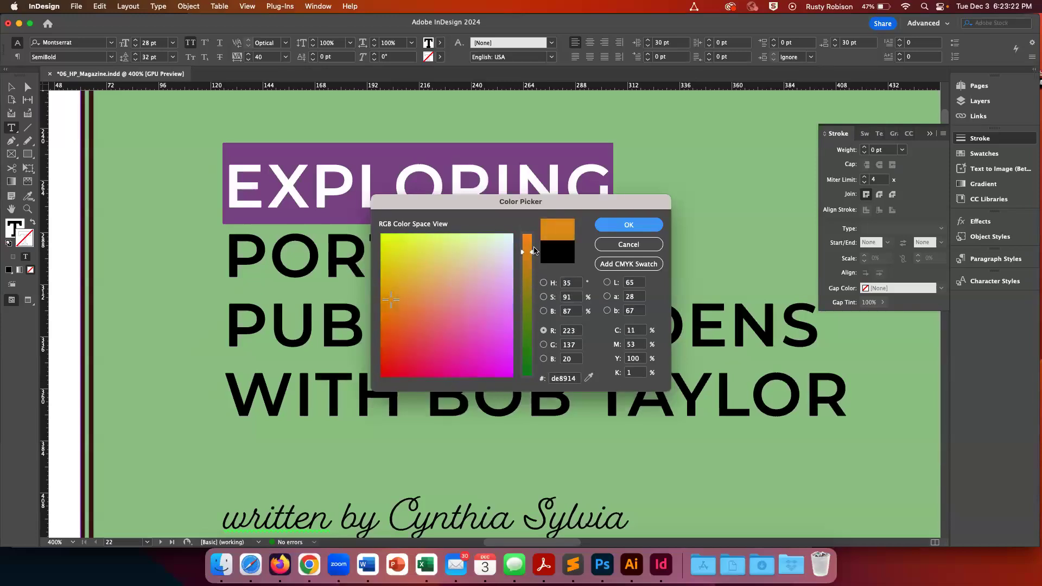
left_click(400, 238)
left_click(392, 248)
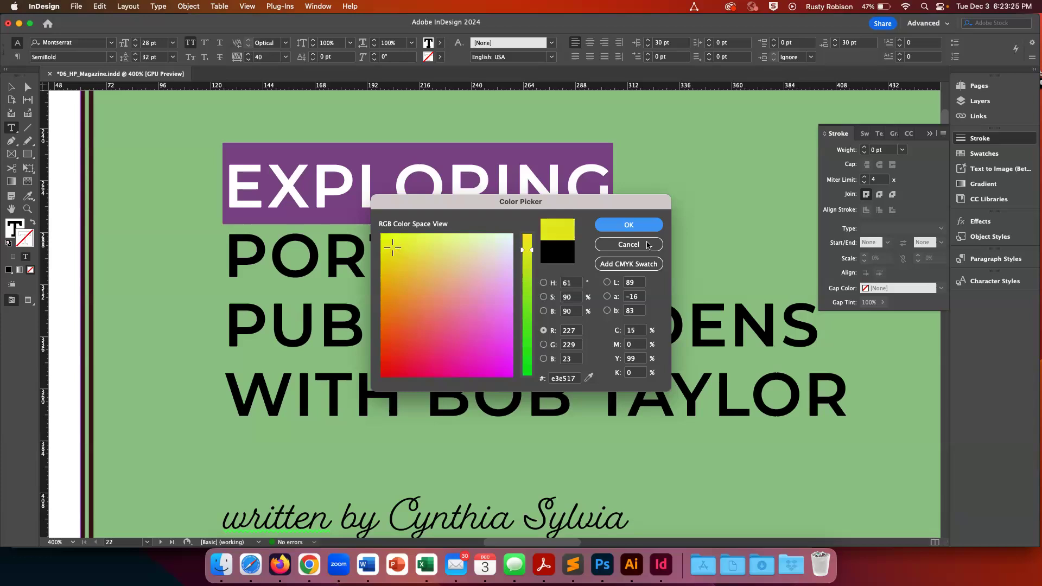
left_click(637, 228)
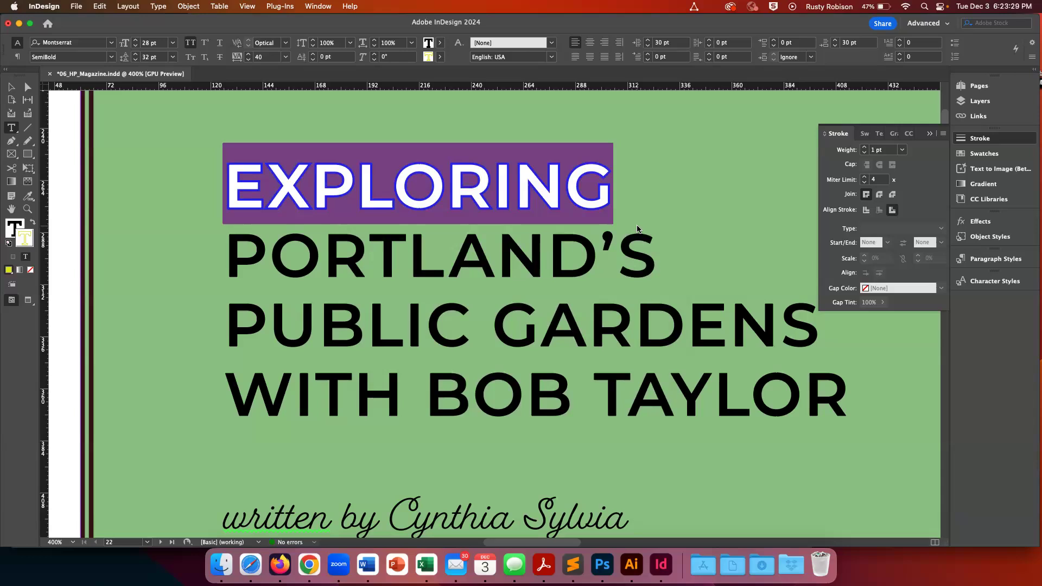
left_click(486, 265)
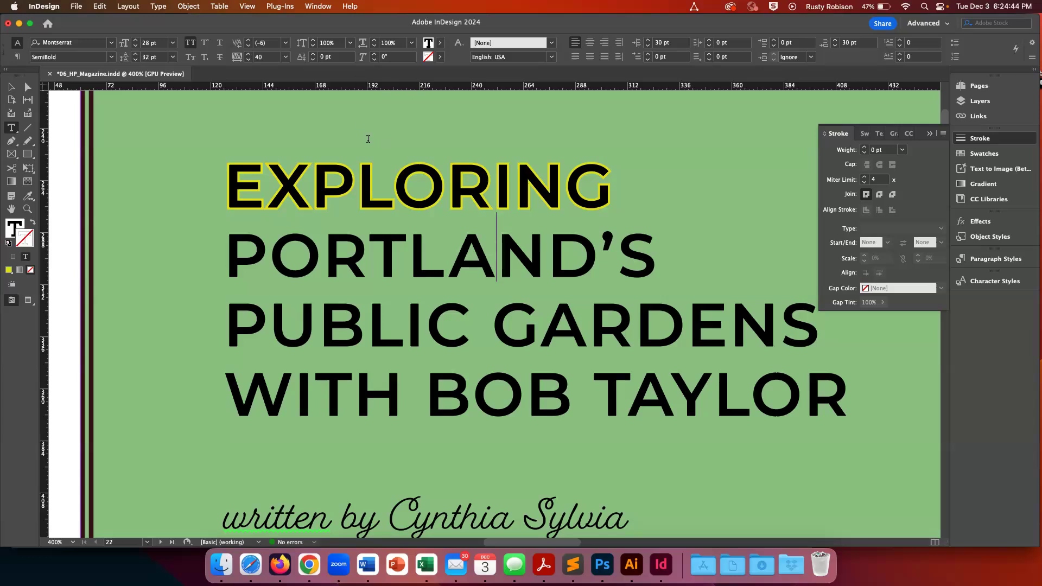
Step: Try aligning the stroke of the word EXPLORING to the center and return it to the outside alignment
double_click(361, 180)
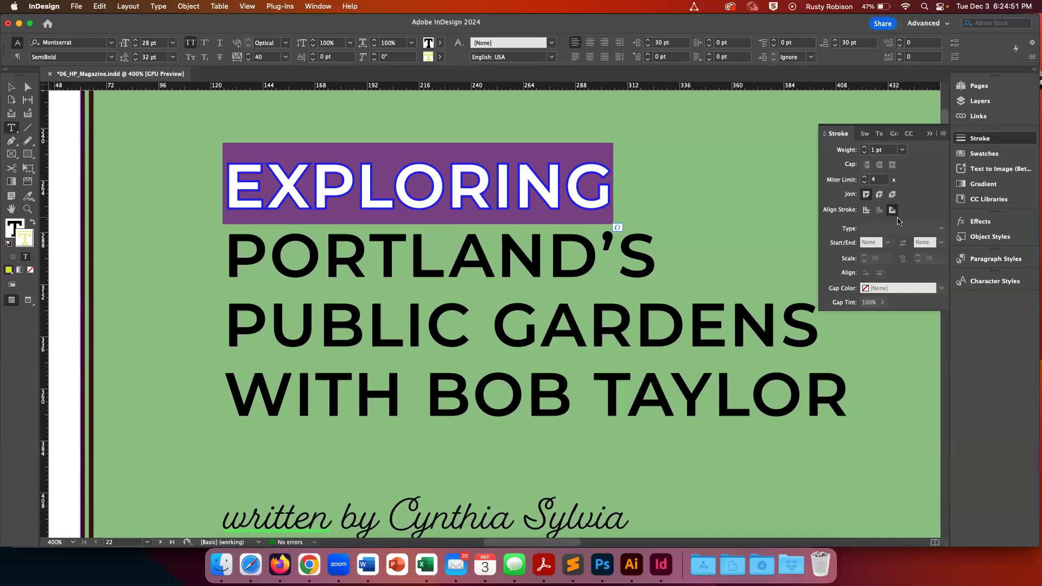
left_click(865, 212)
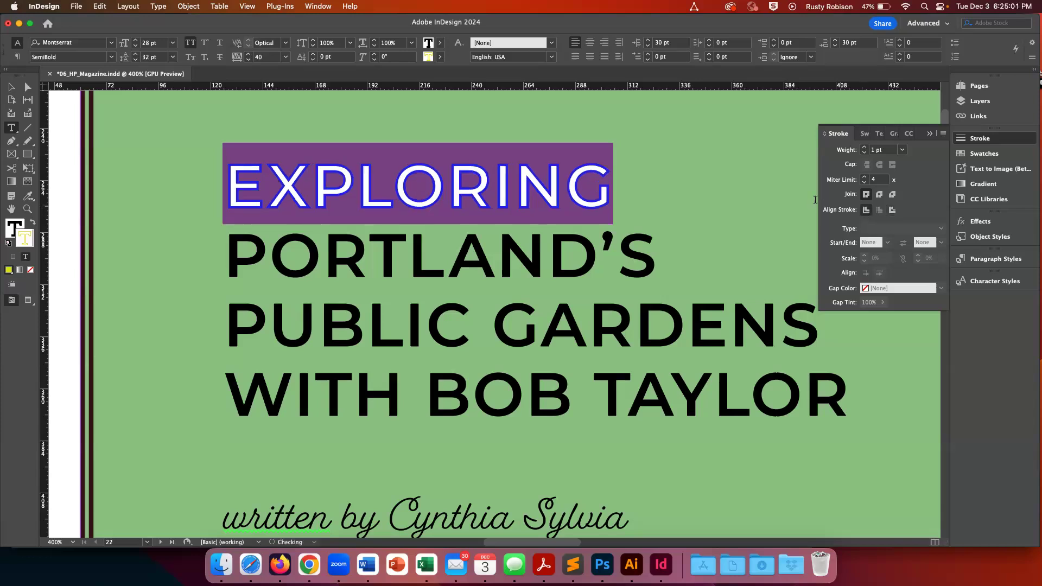
left_click(745, 169)
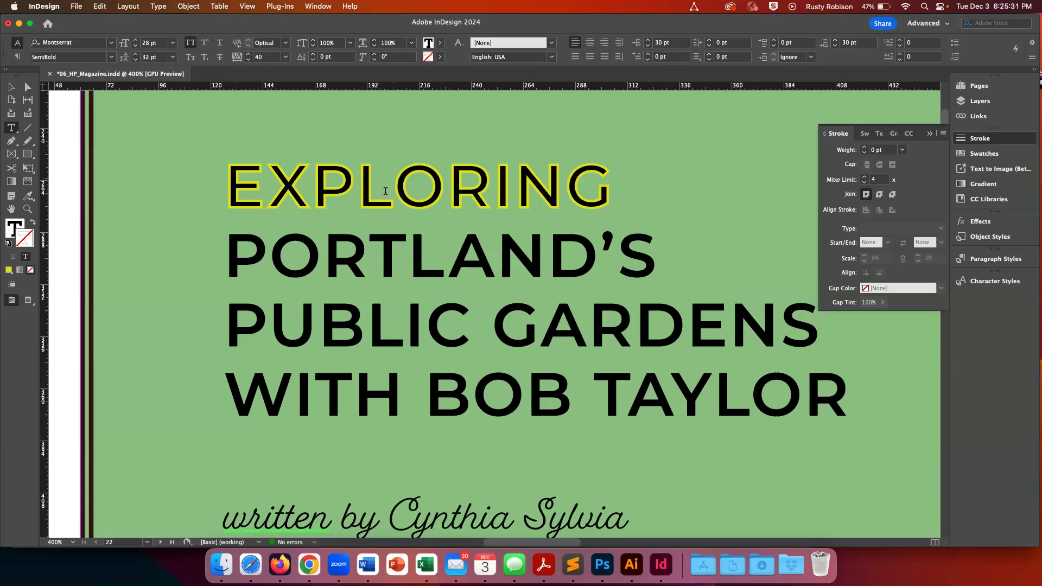
double_click(389, 182)
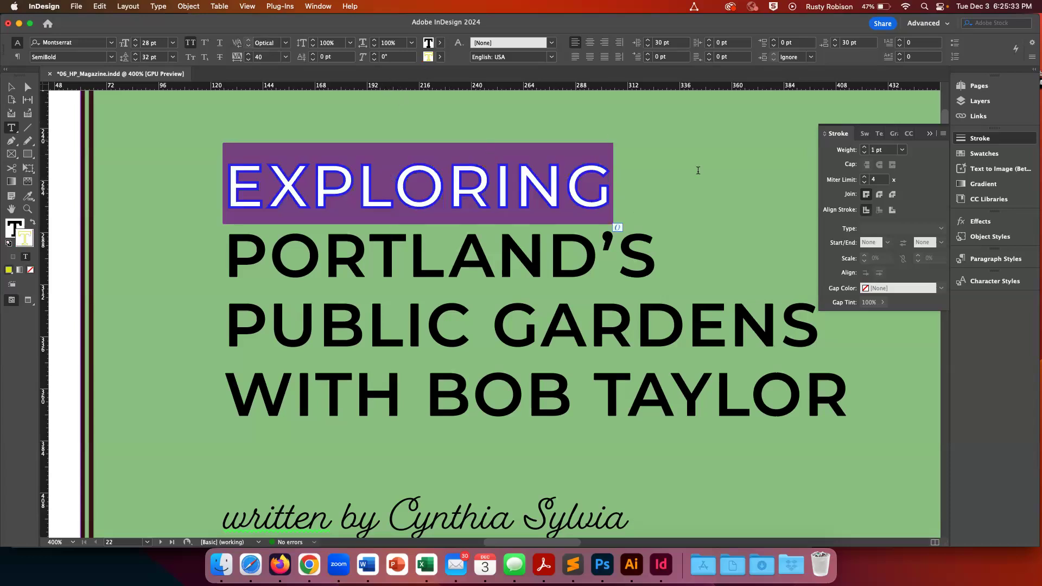
left_click(892, 210)
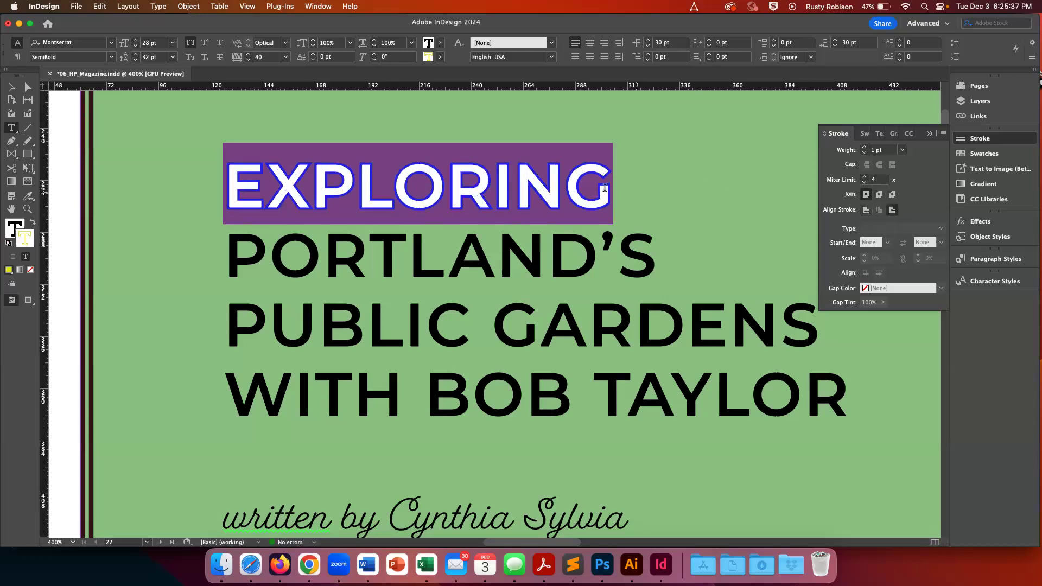
left_click(542, 176)
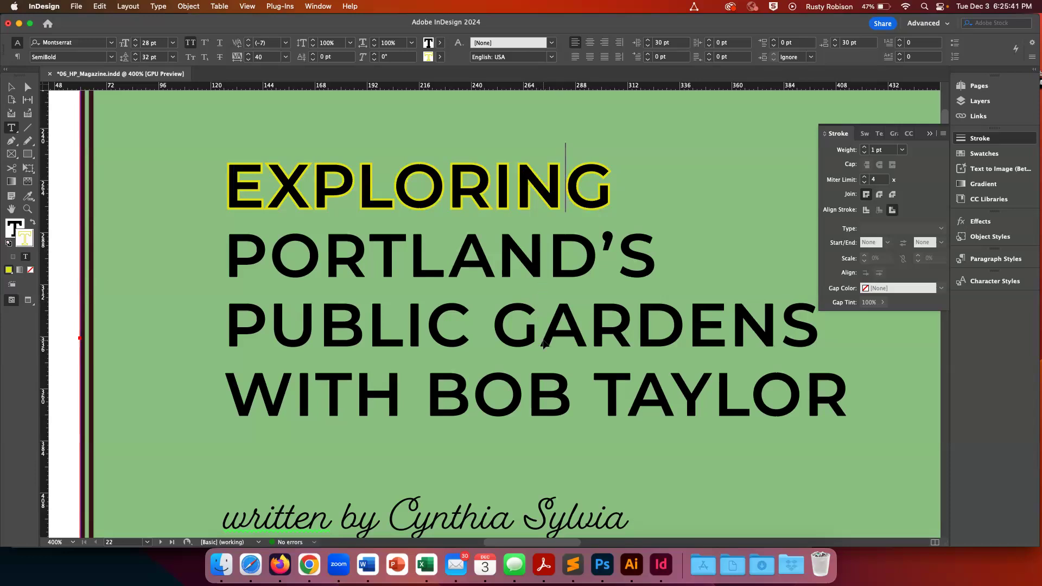
Step: Fit the page in view, bring the whole spread into sight and collapse the stroke settings
key("super+0")
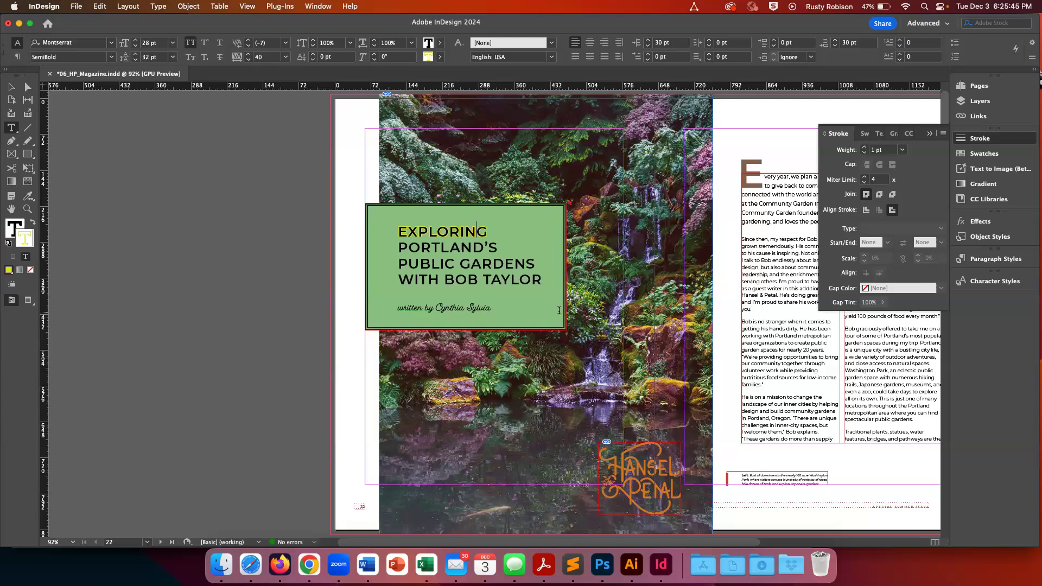
scroll(558, 310, "right", 5)
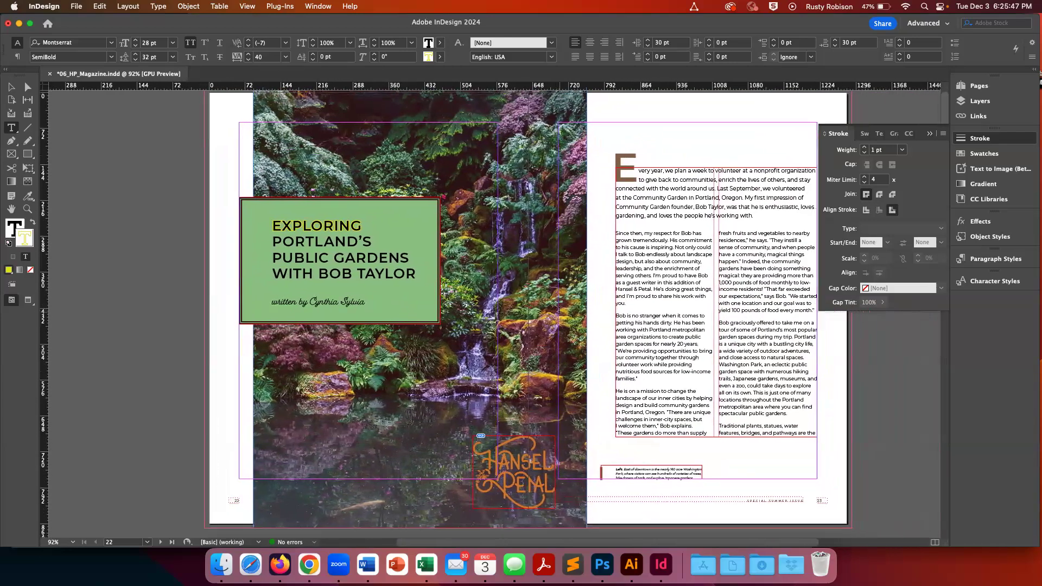
scroll(559, 311, "right", 1)
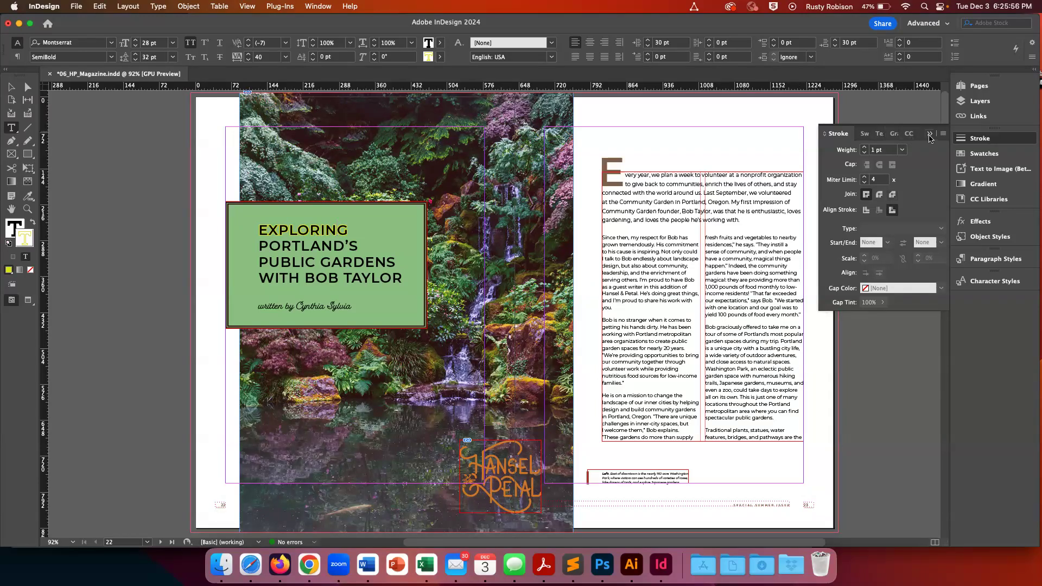
left_click(930, 135)
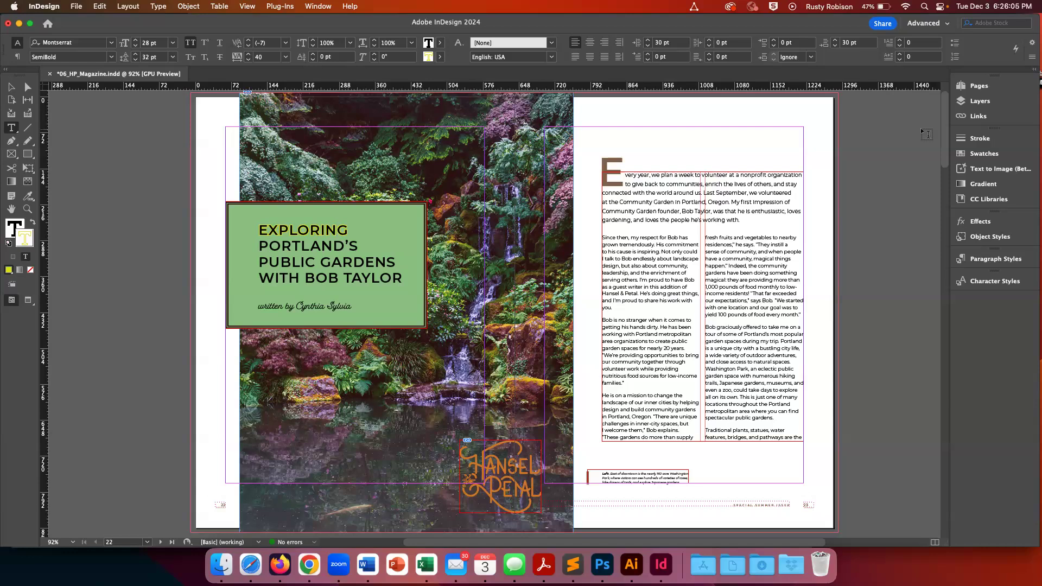
Step: Look through the magazine spreads as far as The Magnificent Dahlias and return to the Portland gardens article
left_click(969, 102)
left_click(969, 102)
scroll(838, 289, "down", 5)
scroll(838, 289, "down", 20)
scroll(823, 308, "down", 10)
scroll(823, 308, "up", 20)
scroll(823, 308, "down", 20)
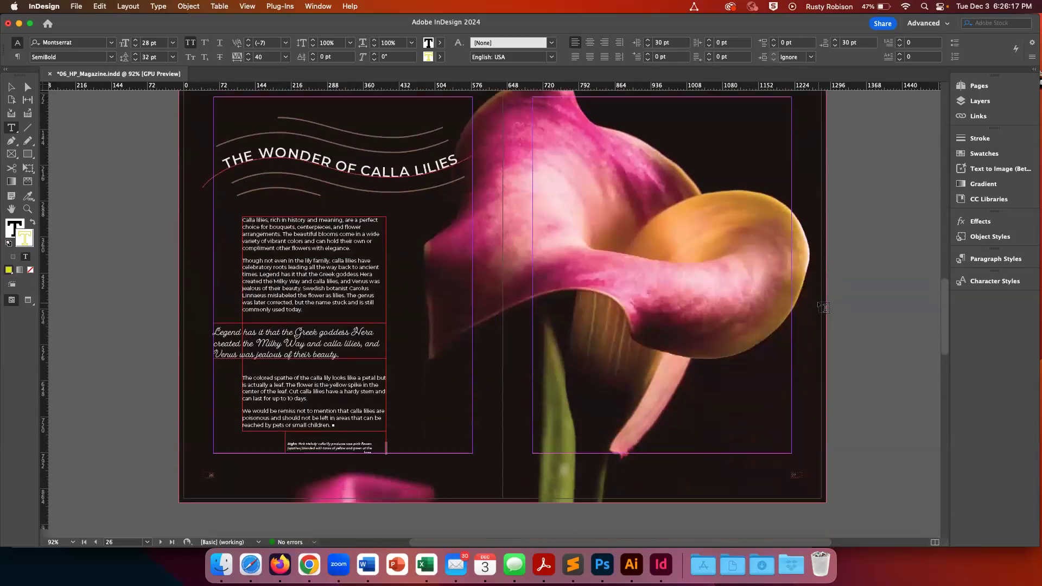
scroll(823, 308, "down", 15)
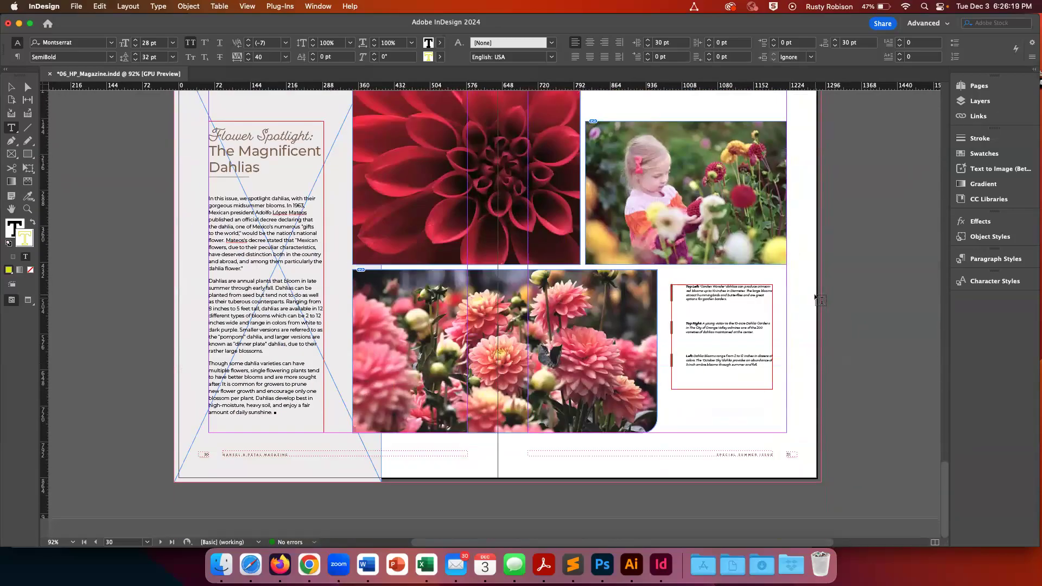
scroll(820, 301, "up", 20)
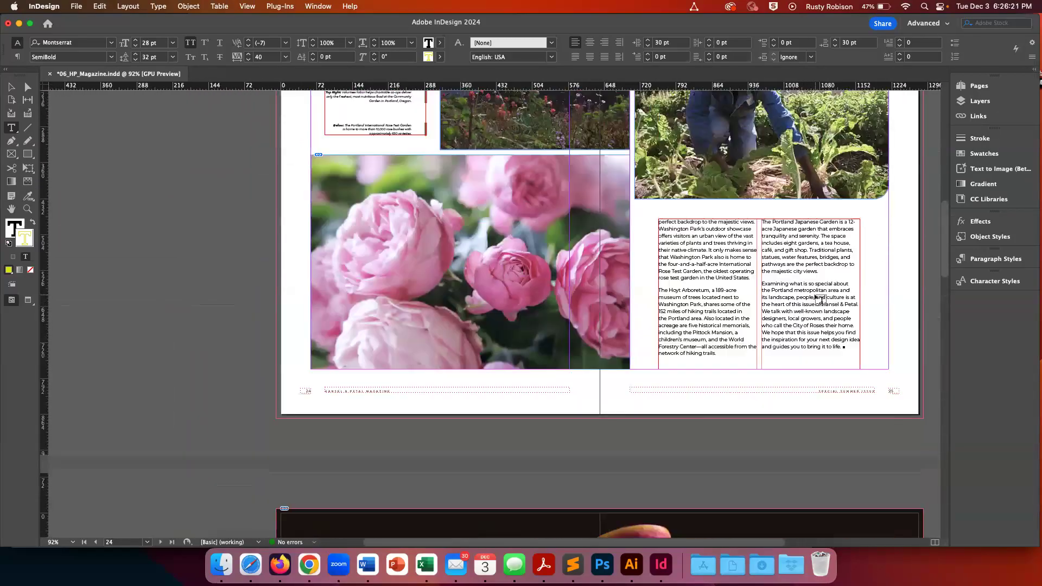
scroll(822, 300, "up", 10)
scroll(819, 296, "right", 2)
scroll(817, 293, "down", 10)
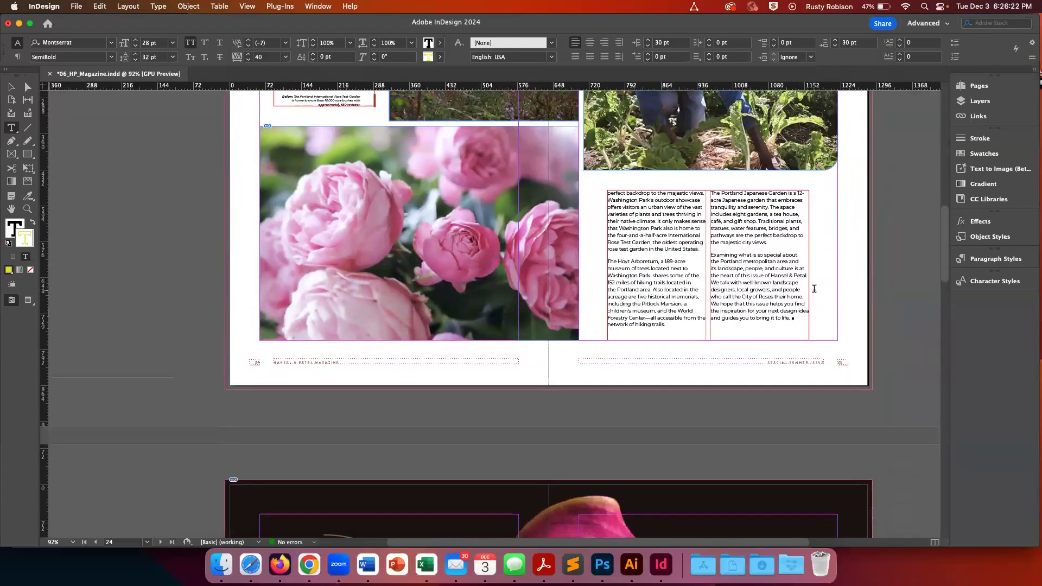
scroll(814, 289, "down", 15)
scroll(814, 289, "right", 2)
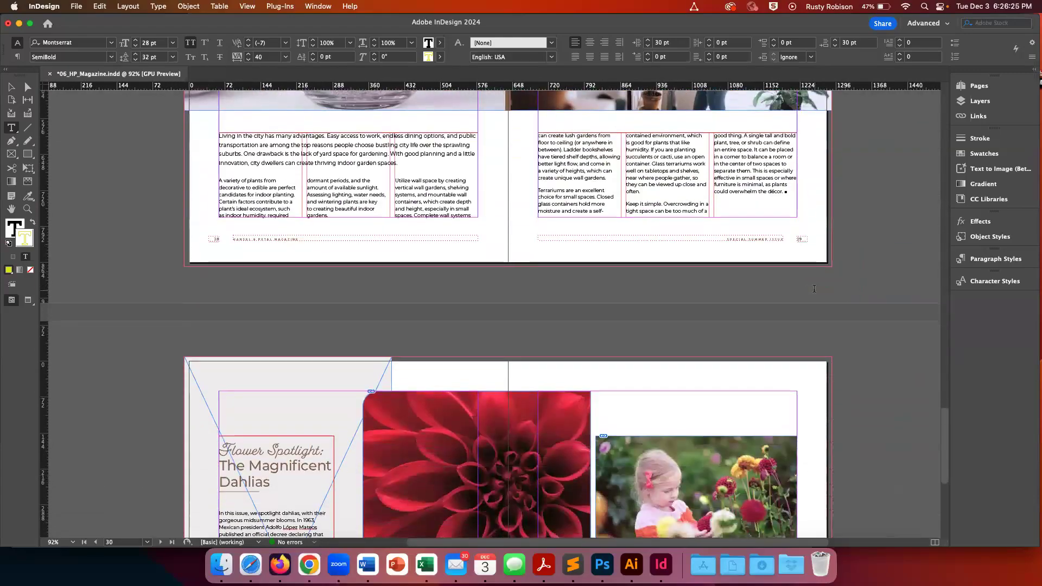
scroll(814, 289, "down", 8)
scroll(814, 289, "right", 1)
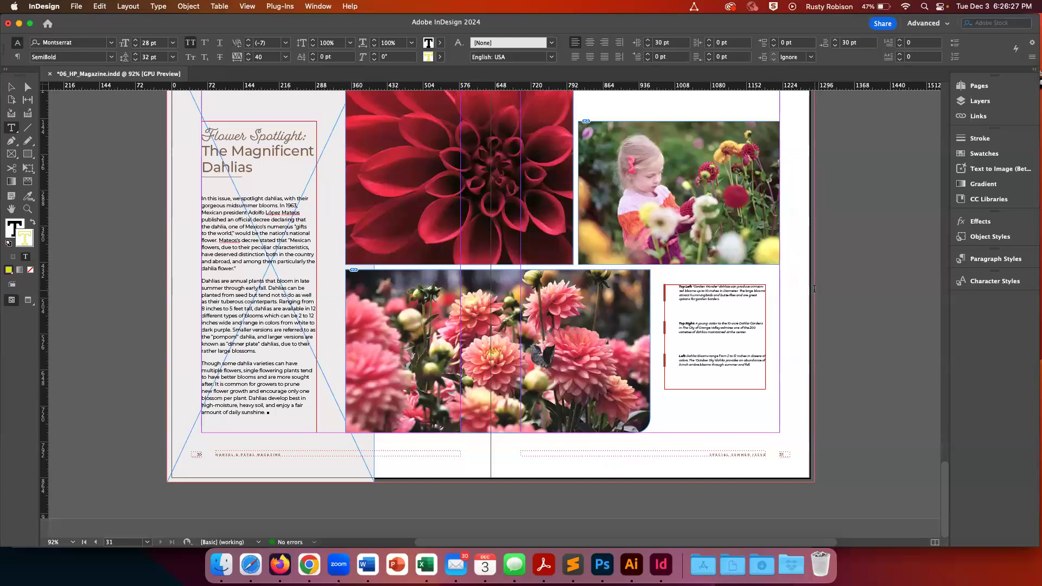
scroll(814, 289, "up", 12)
scroll(813, 289, "left", 1)
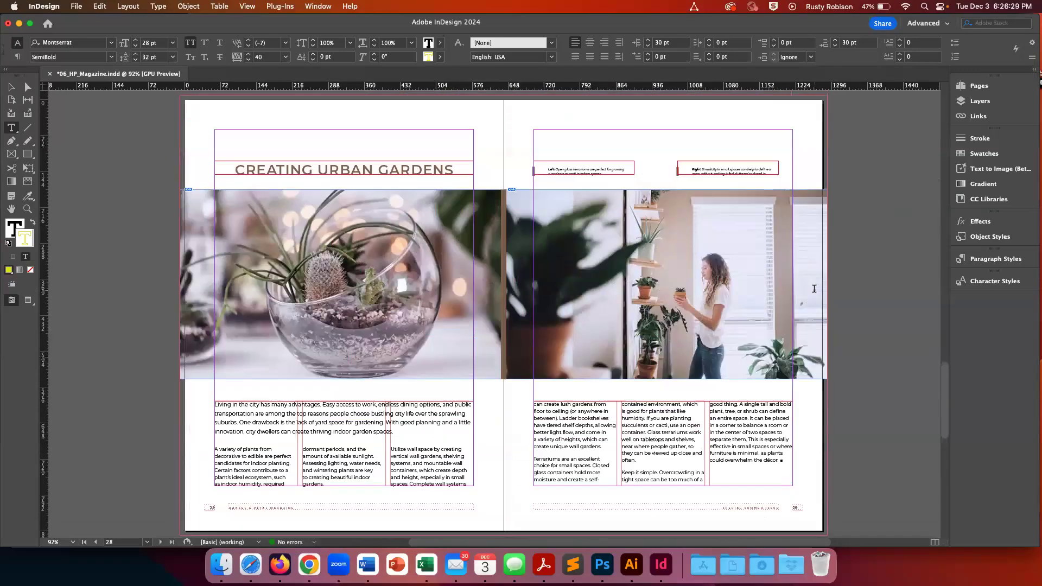
scroll(813, 288, "up", 15)
scroll(814, 289, "left", 1)
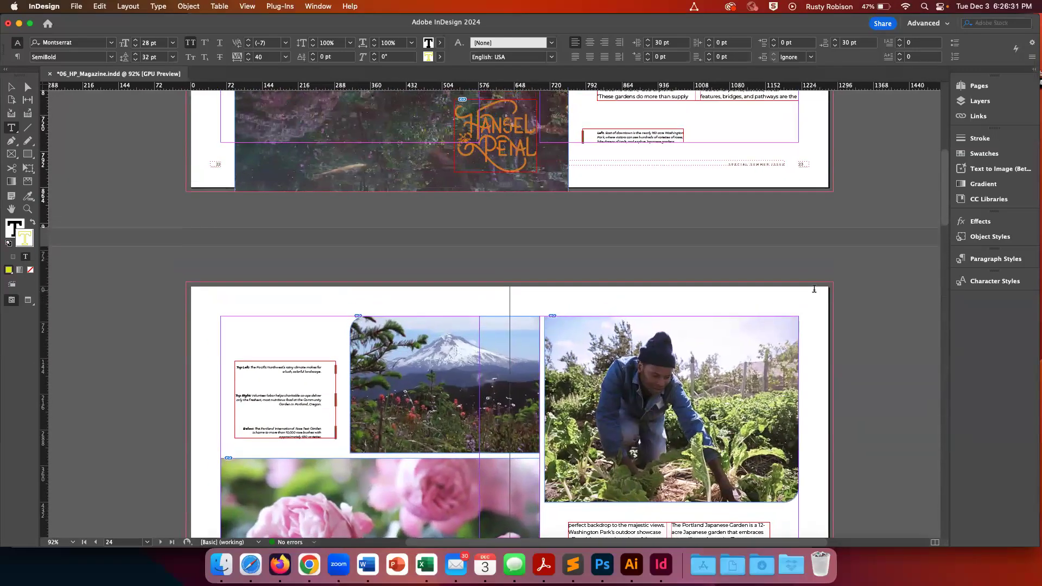
scroll(814, 289, "up", 8)
scroll(814, 289, "left", 1)
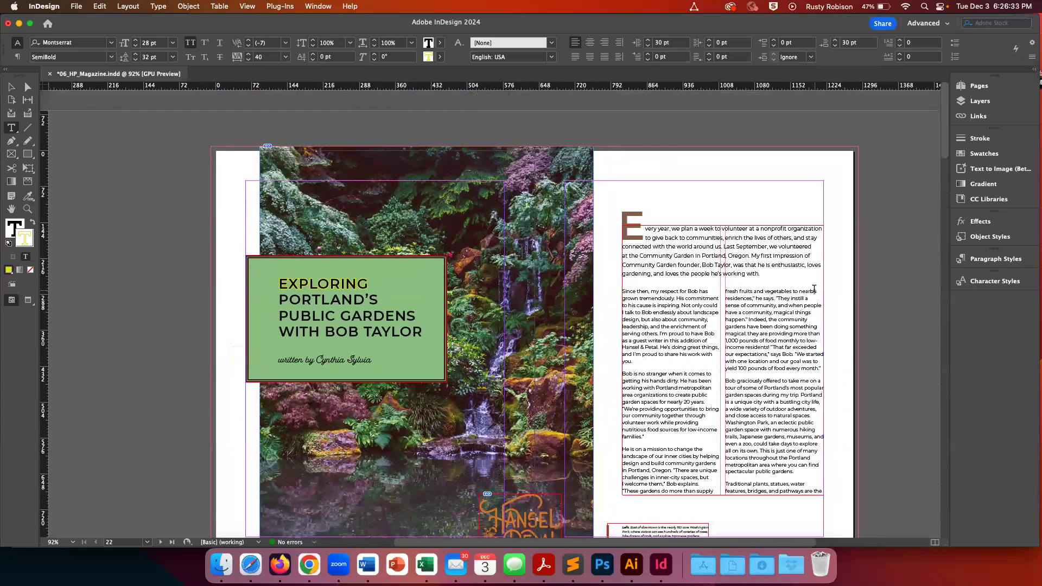
Step: Show the page thumbnails and go to pages 25, 27, 29 and 31 one after another
left_click(992, 86)
left_click(890, 174)
double_click(890, 177)
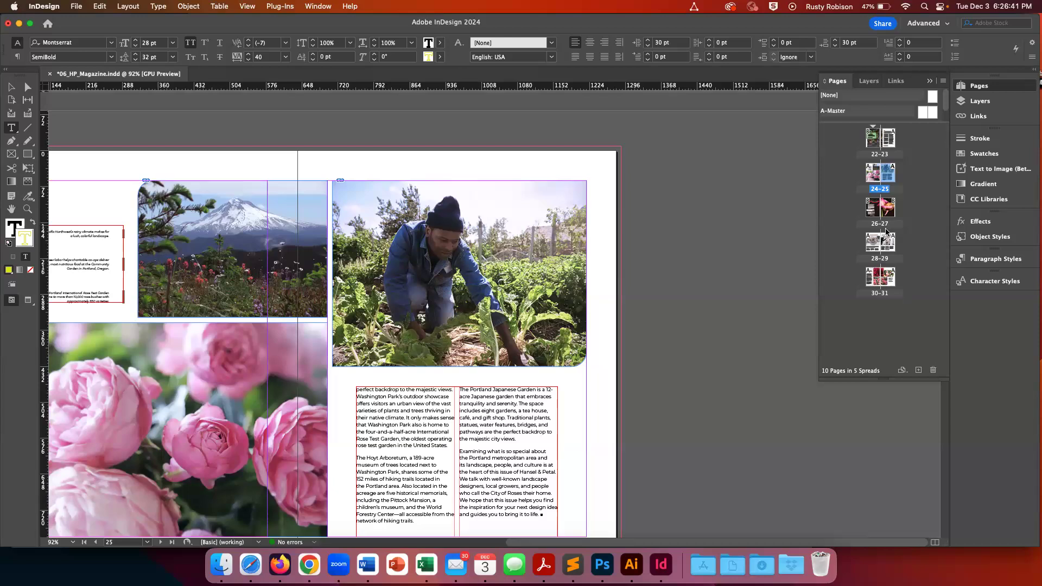
double_click(888, 211)
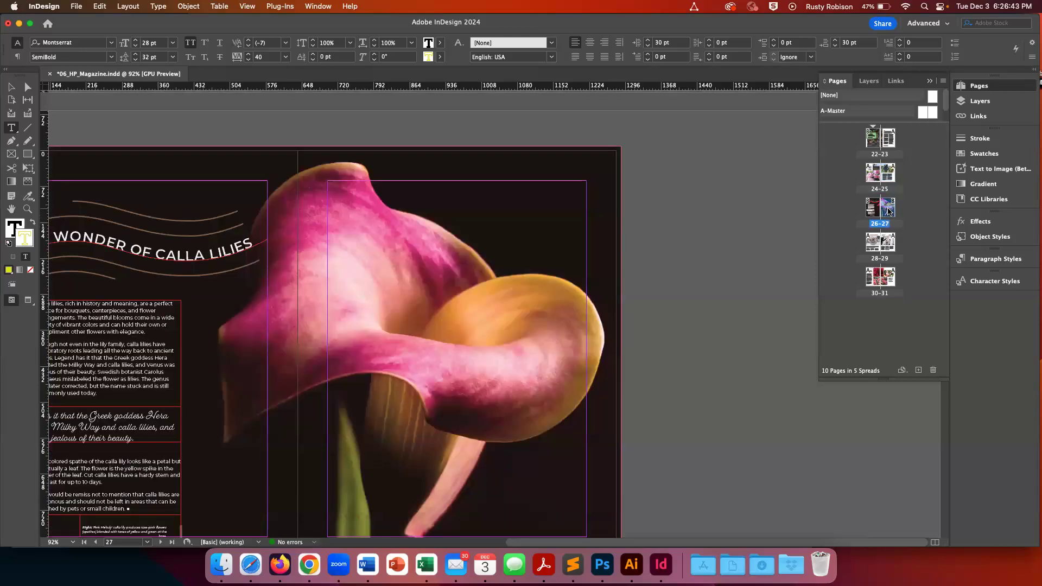
double_click(887, 242)
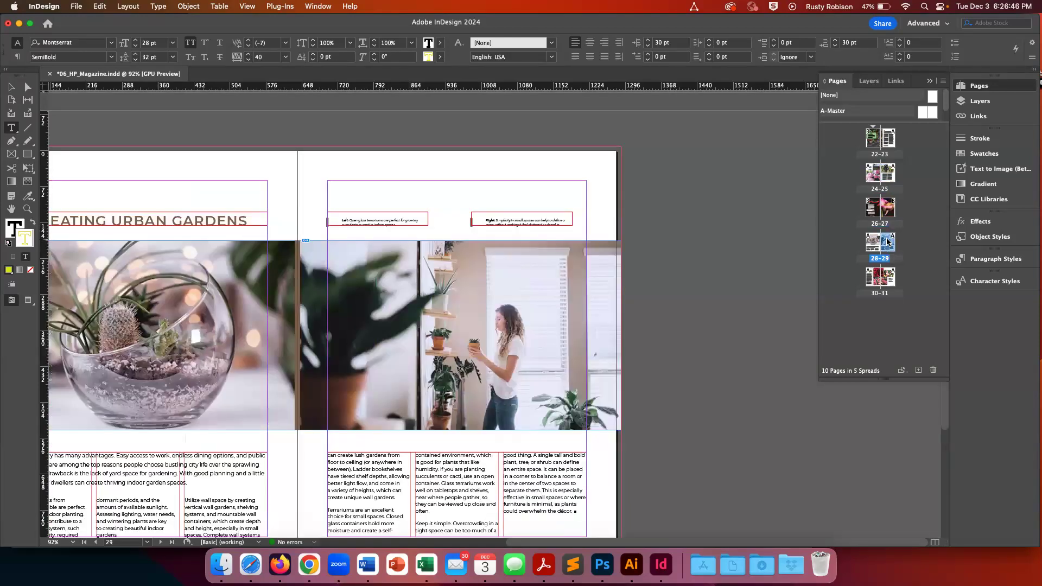
double_click(891, 279)
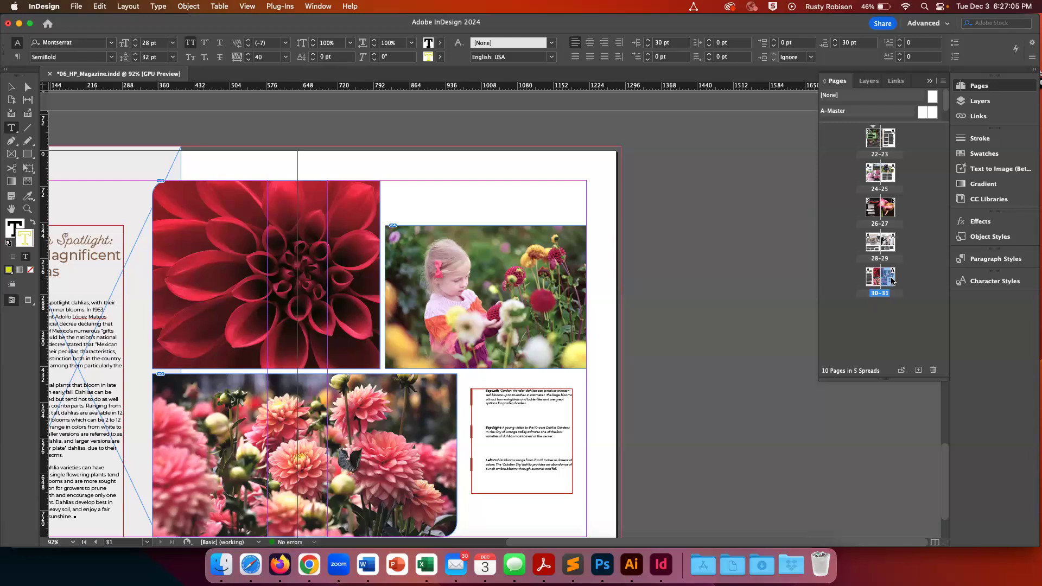
Step: Open the document 07_HP_Magazine.indd from folder 07 of the Exercise Files and view its dahlias spread
key("super+o")
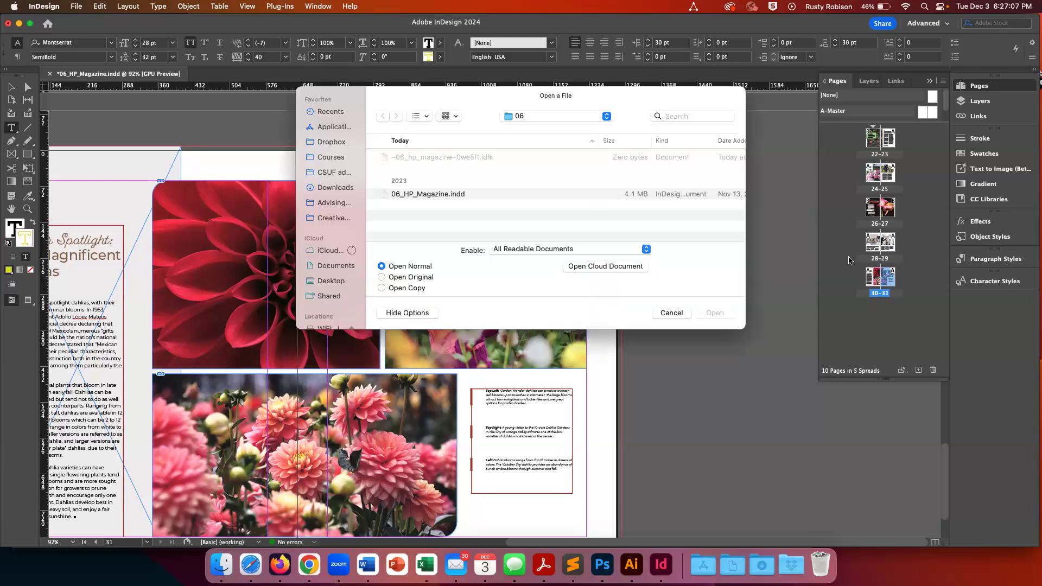
left_click(551, 116)
left_click(547, 129)
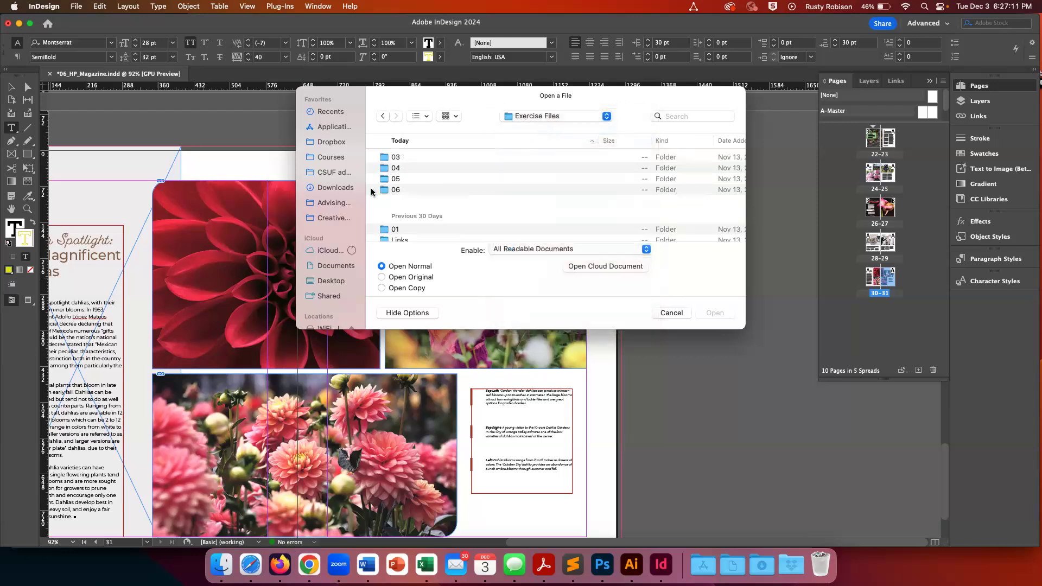
scroll(396, 207, "down", 2)
scroll(396, 208, "down", 5)
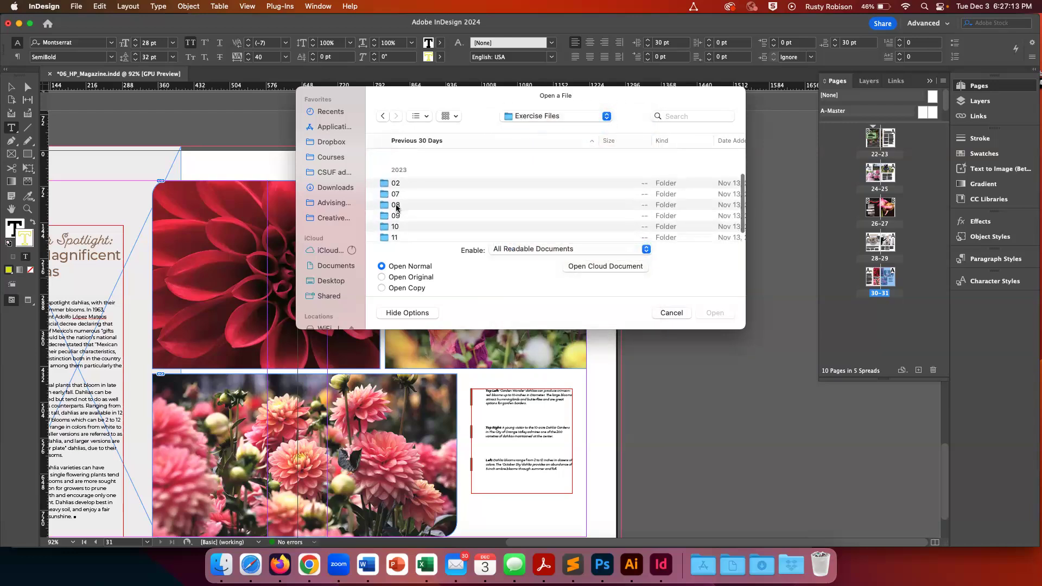
left_click(385, 195)
double_click(385, 195)
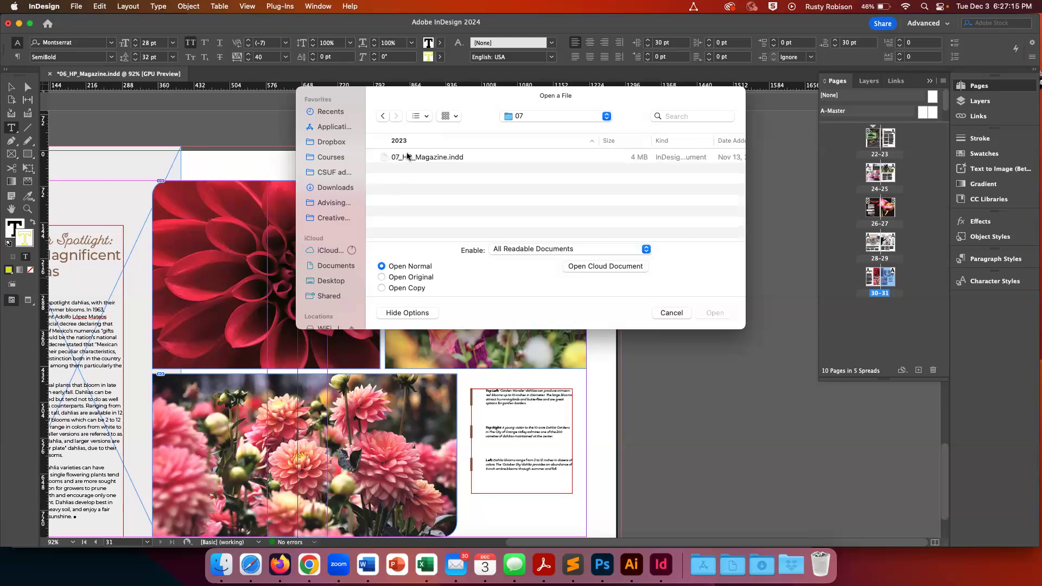
double_click(384, 158)
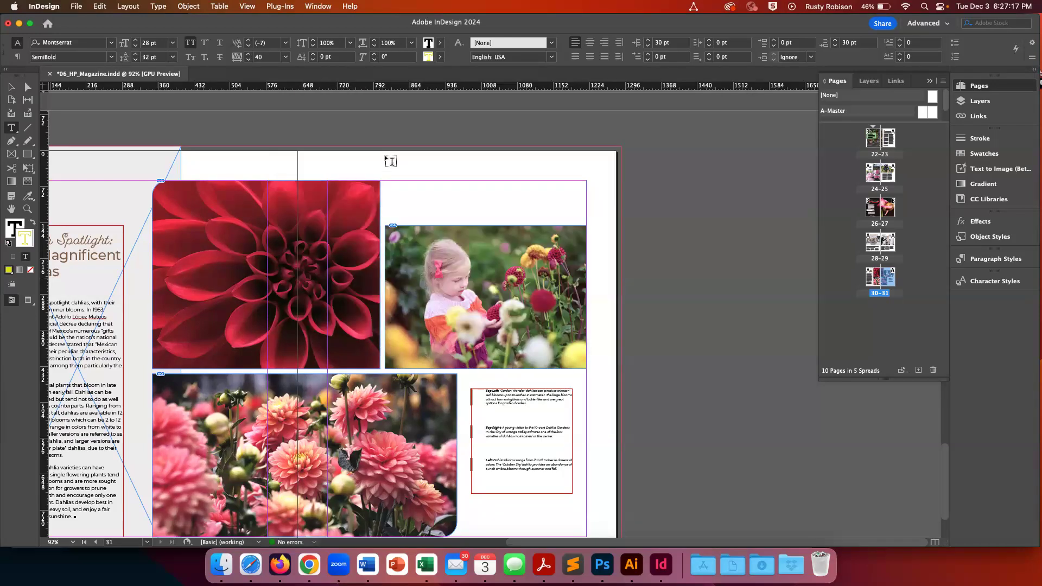
scroll(505, 279, "down", 10)
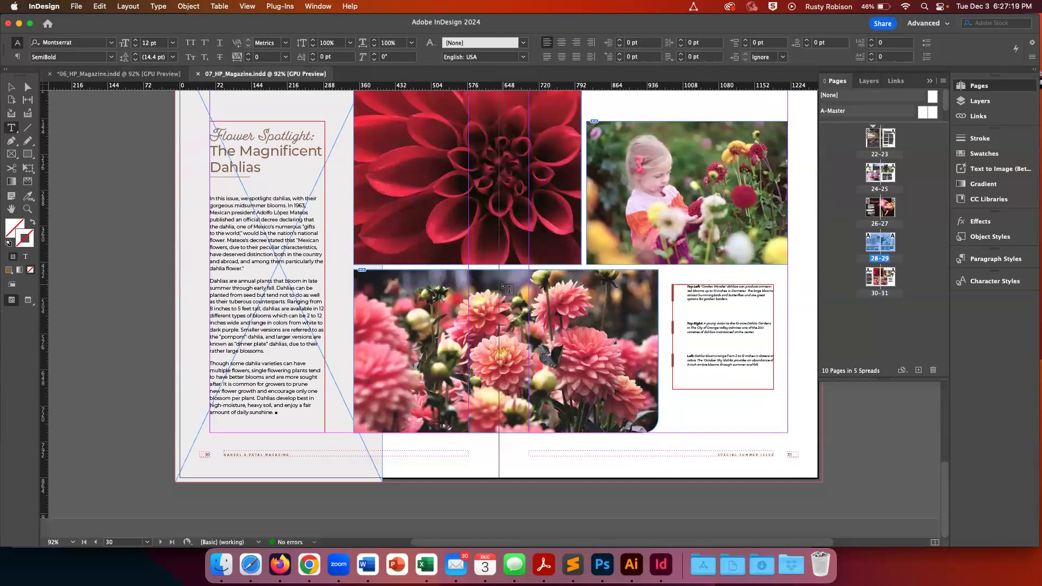
Step: Look back through the magazine from the dahlias spread to the Portland gardens article pages
scroll(509, 289, "up", 11)
scroll(507, 289, "up", 20)
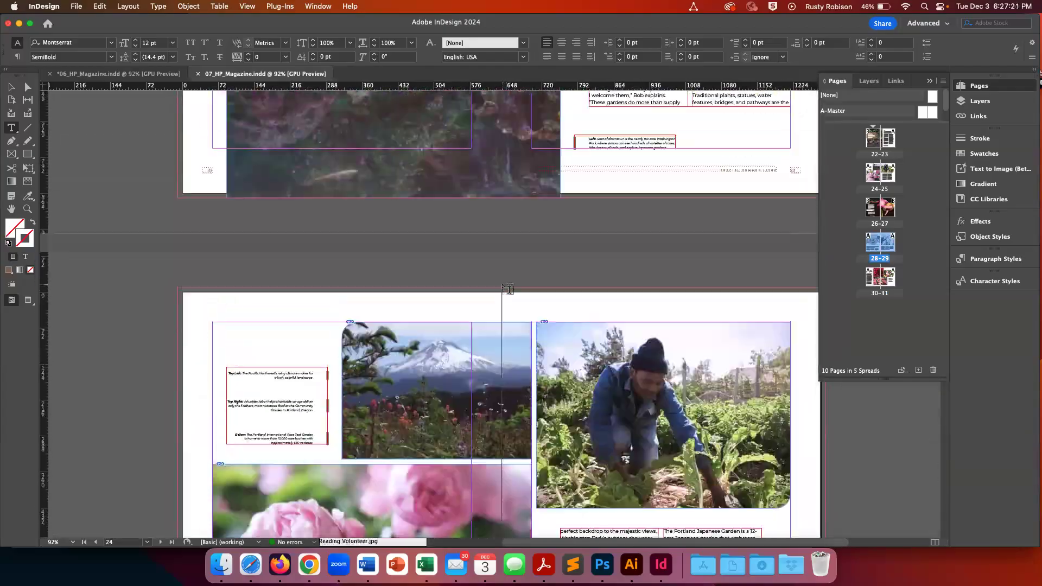
scroll(507, 289, "down", 20)
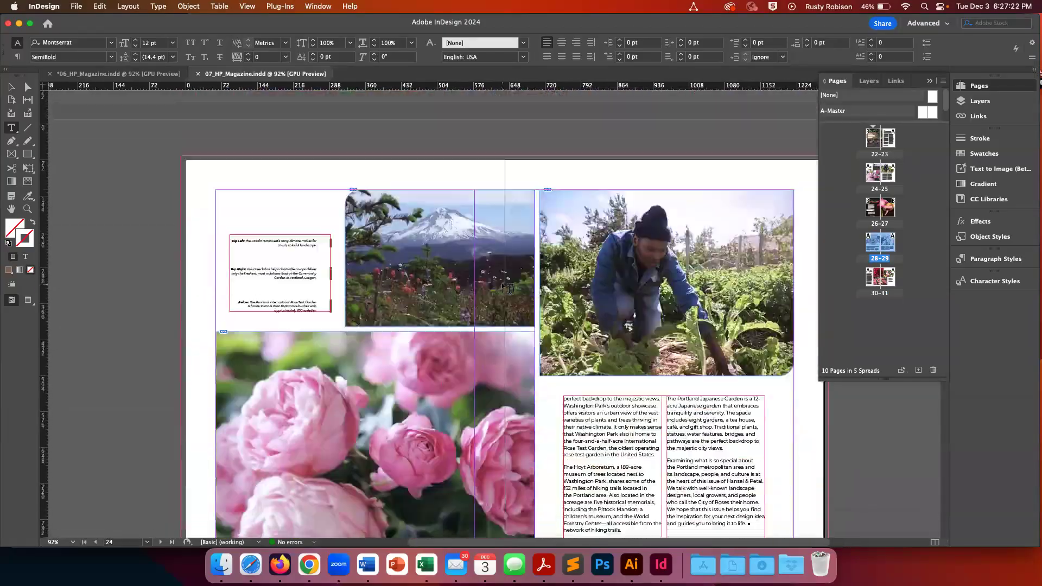
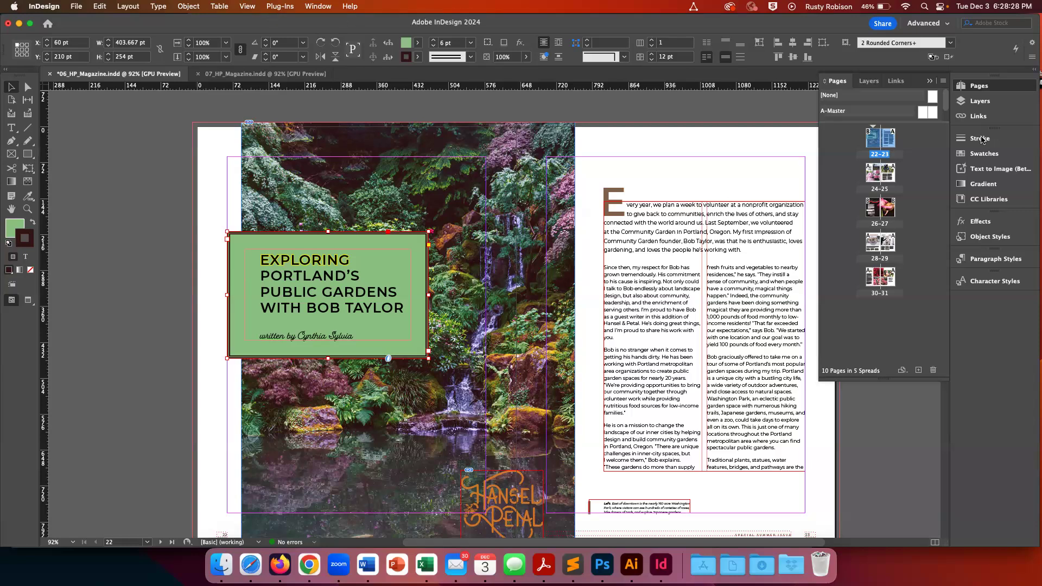
Step: Hide the page thumbnails and show the effects settings for the selected green title box
left_click(930, 82)
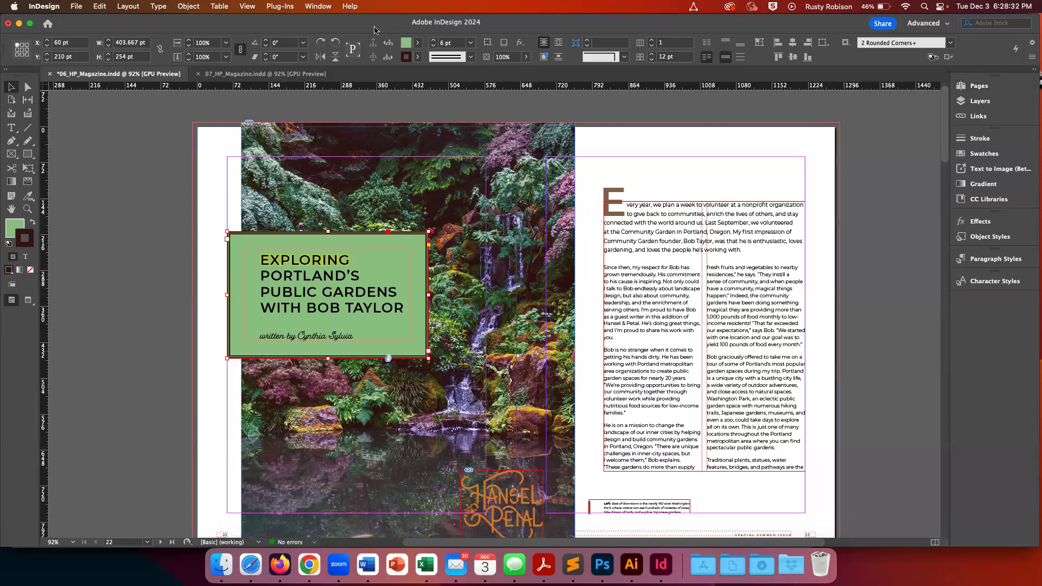
left_click(316, 6)
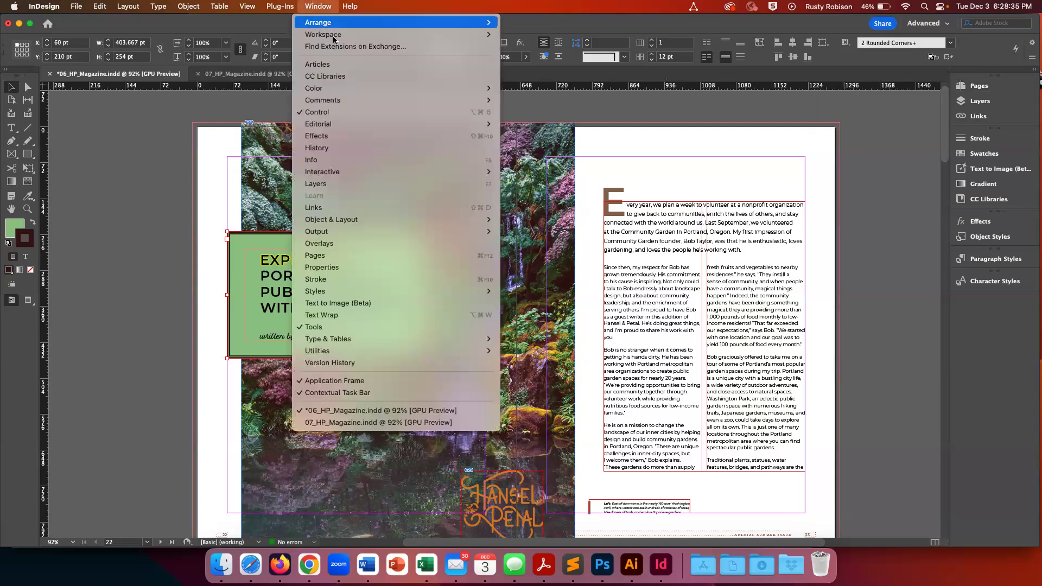
left_click(327, 139)
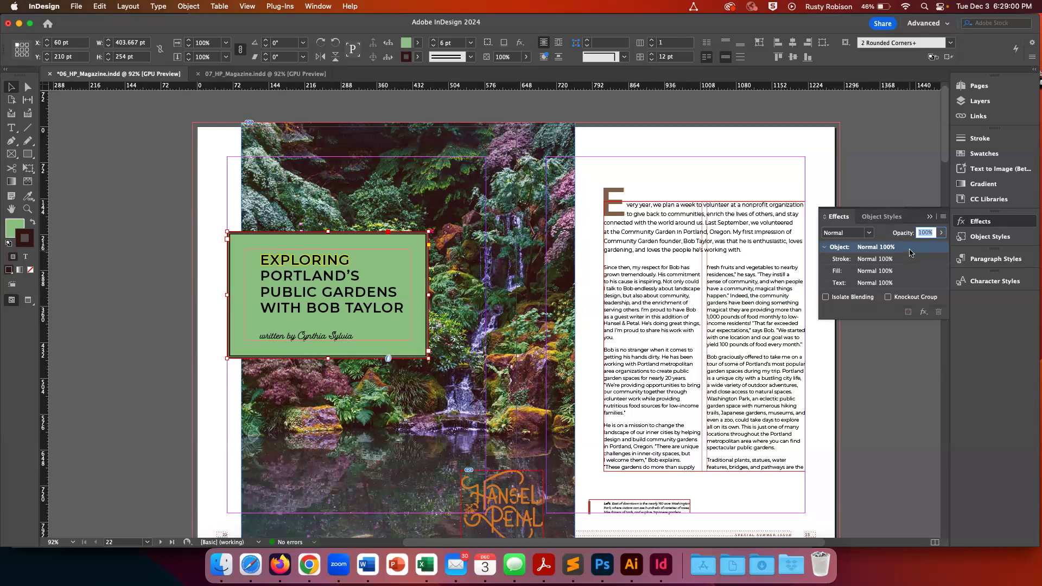
Step: Try object opacities of 80% and 53% on the green title box and return it to 100%
left_click(940, 233)
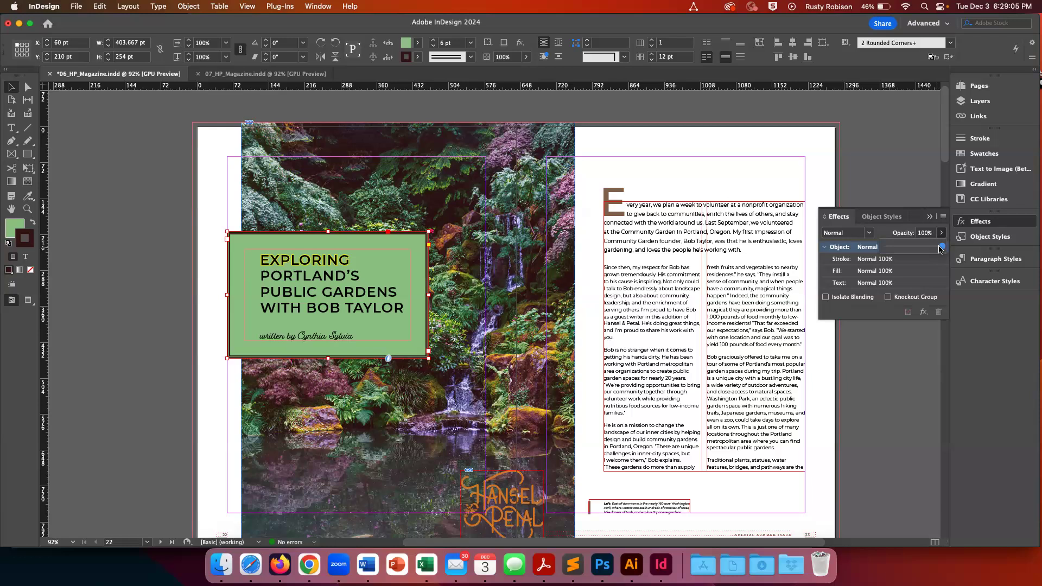
mouse_move(944, 249)
left_mouse_down()
mouse_move(906, 247)
mouse_move(932, 248)
left_mouse_up()
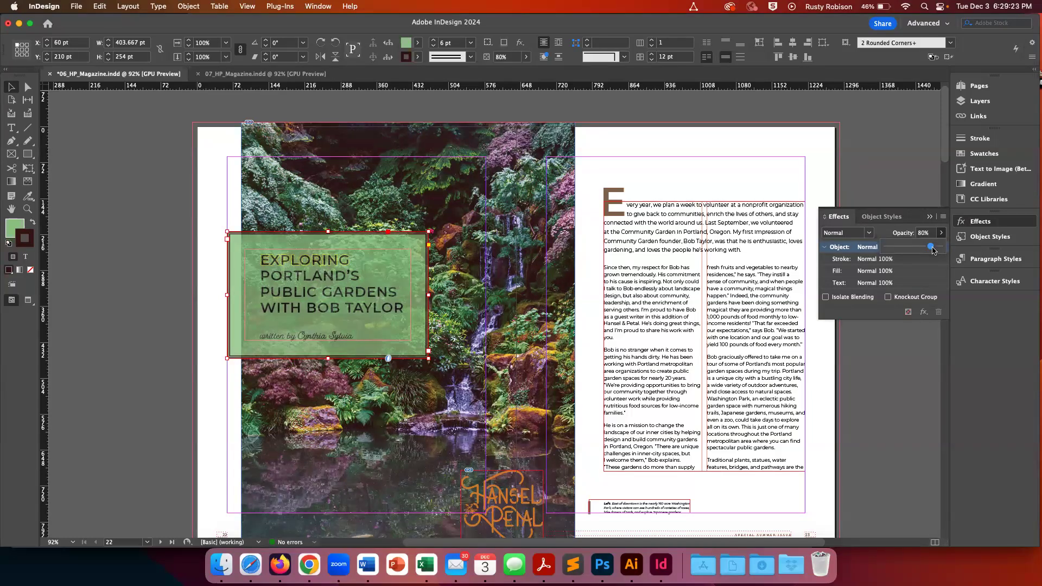
left_click_drag(932, 250, 916, 249)
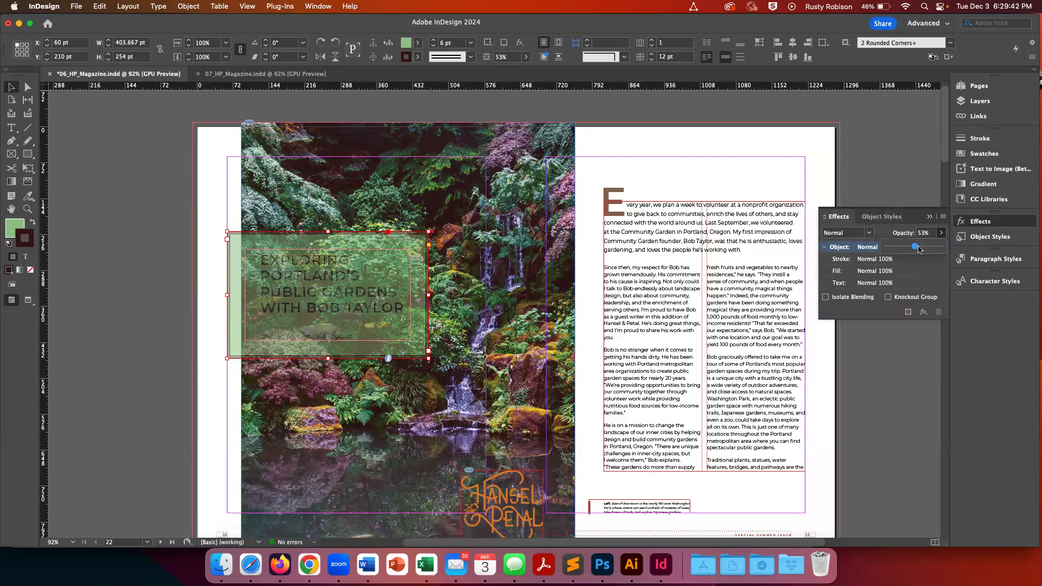
left_click_drag(915, 247, 944, 247)
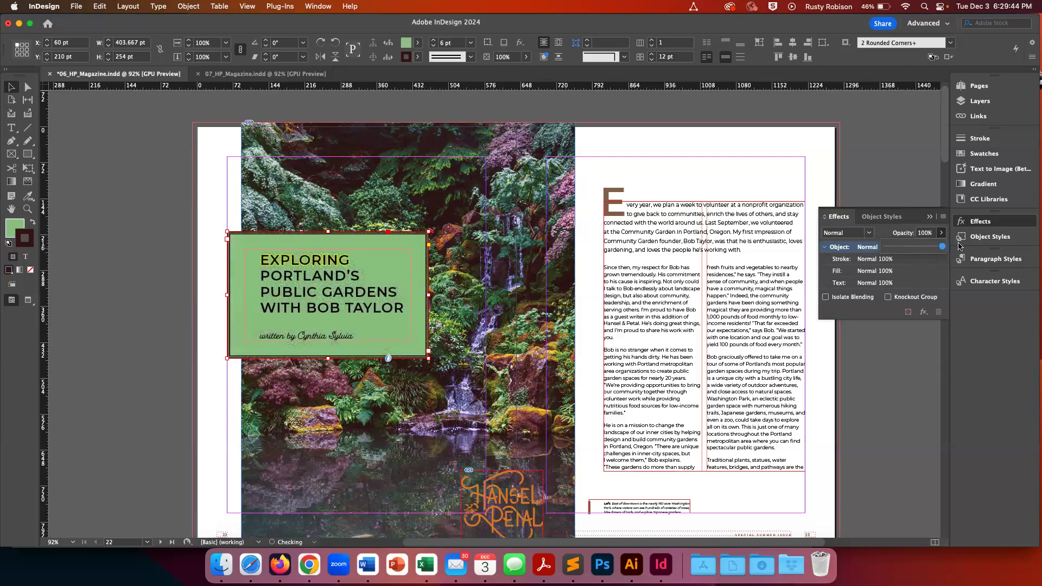
Step: Deselect the title box and try a fill opacity of 31% with nothing selected
left_click(883, 194)
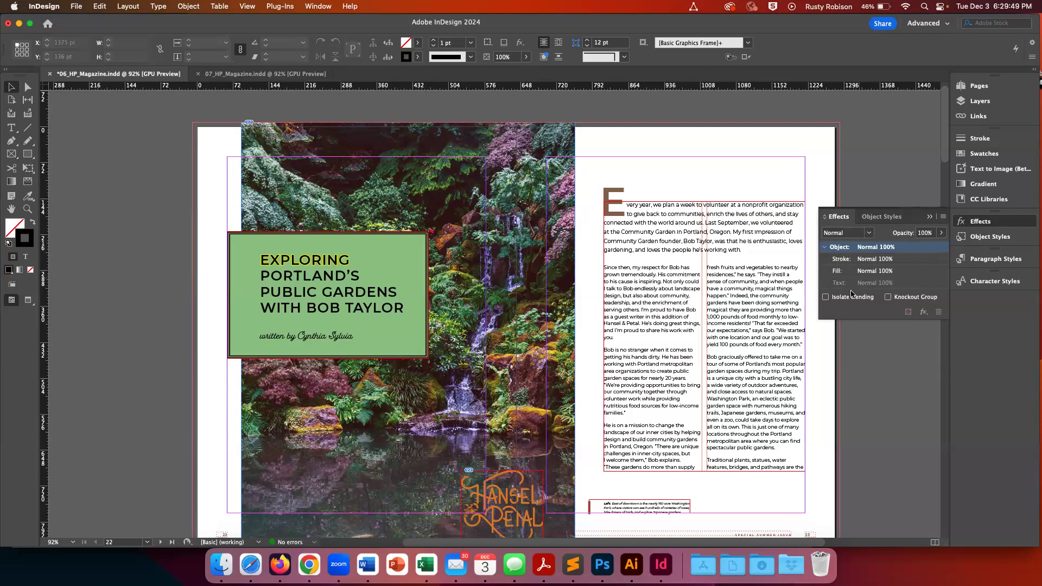
left_click(866, 260)
left_click(849, 272)
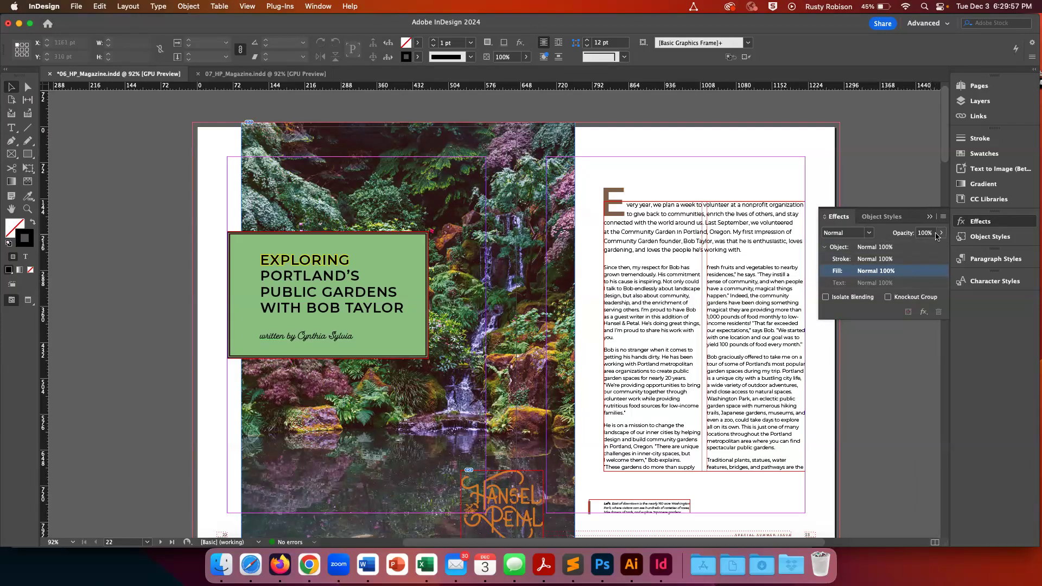
left_click(940, 232)
left_click_drag(941, 247, 902, 250)
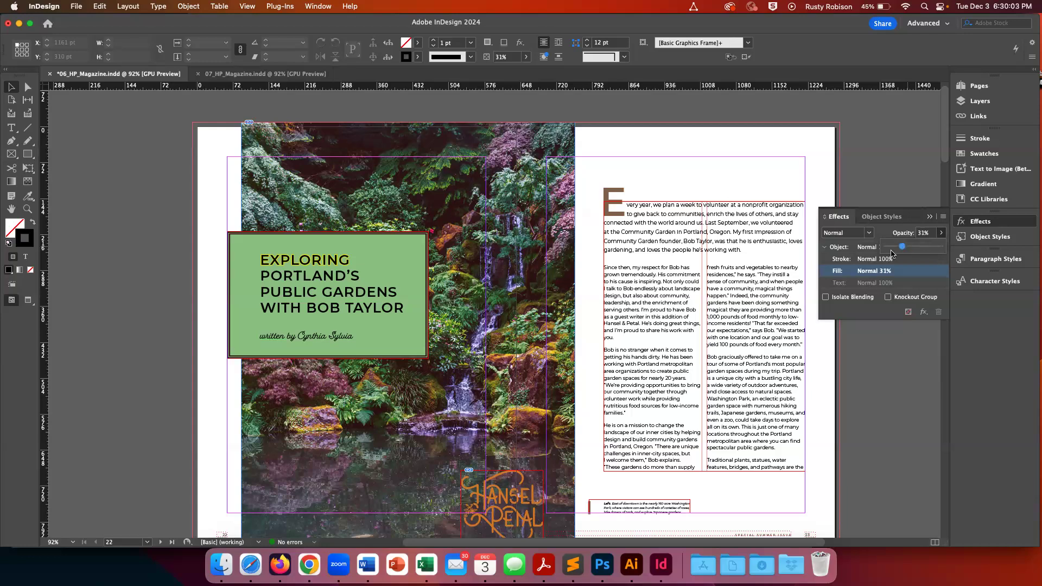
Step: Select the green title box and lower only its fill opacity to 75%
left_click(398, 271)
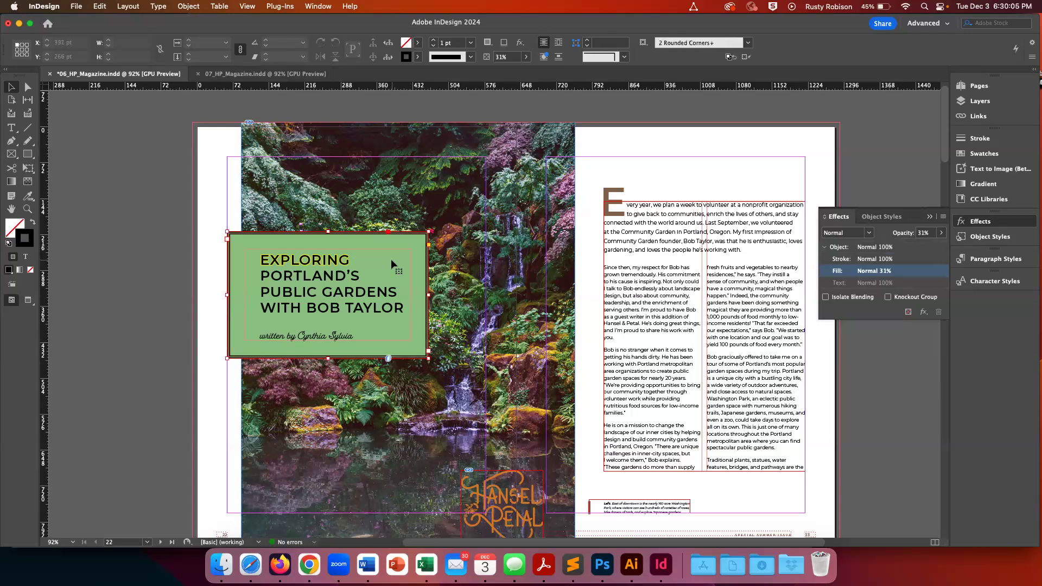
left_click(873, 271)
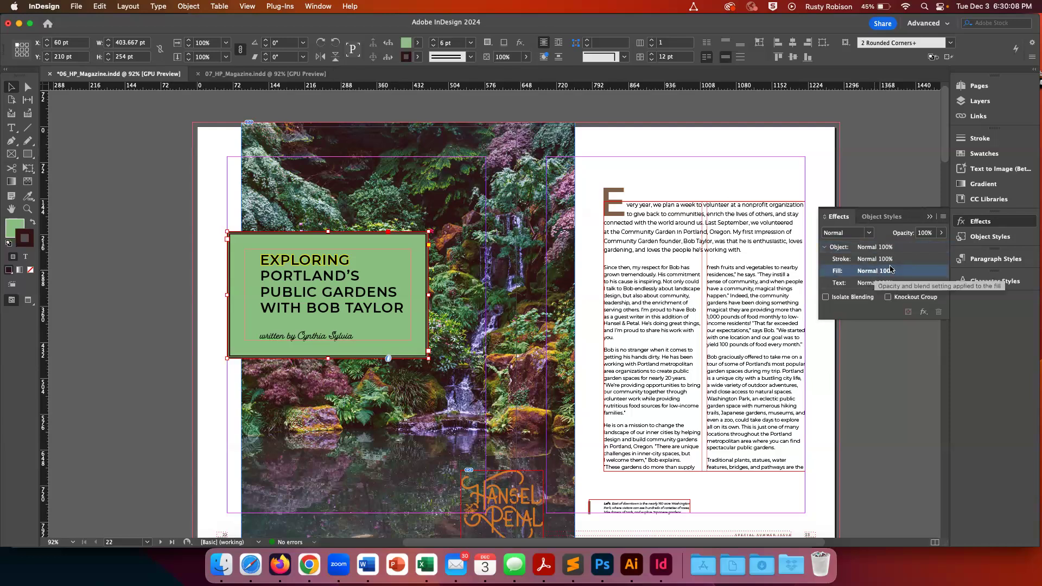
left_click(939, 234)
mouse_move(942, 249)
left_mouse_down()
mouse_move(917, 246)
mouse_move(926, 246)
left_mouse_up()
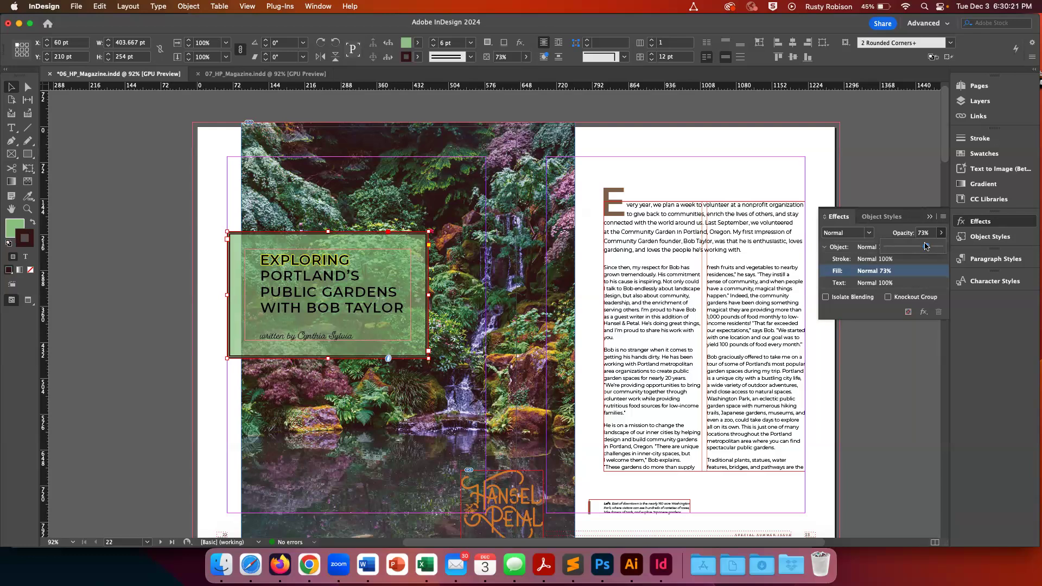
left_click_drag(925, 245, 926, 243)
Step: Add a drop shadow to the whole title box and compare its lower-left corner with the preview on and off
left_click(852, 249)
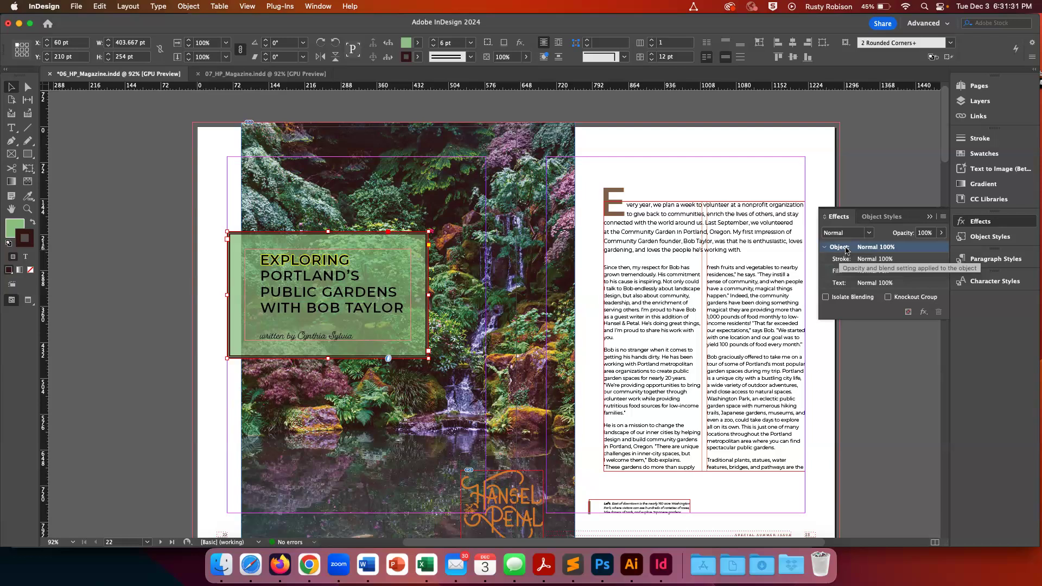
left_click(924, 313)
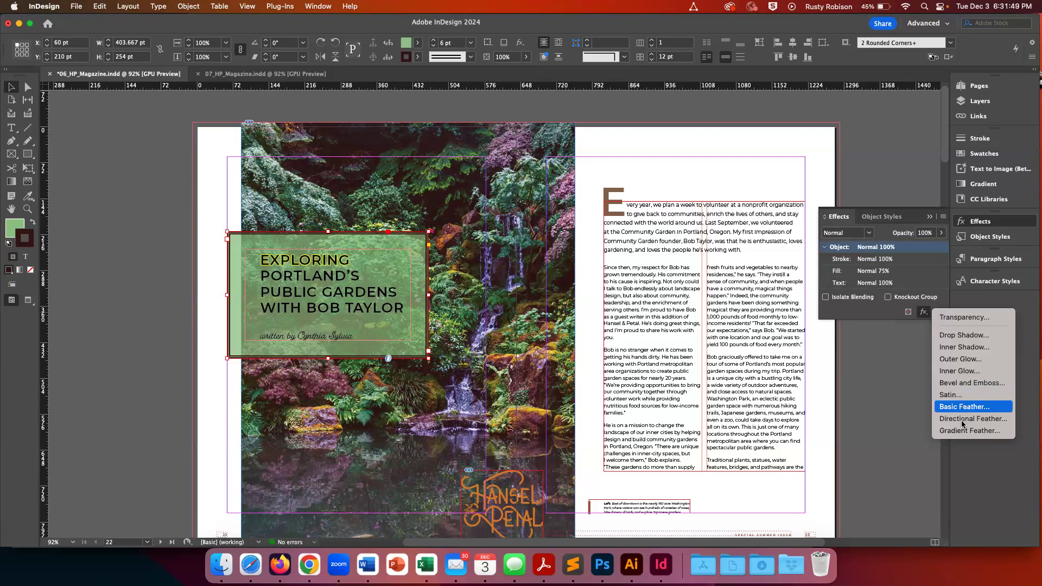
left_click(965, 336)
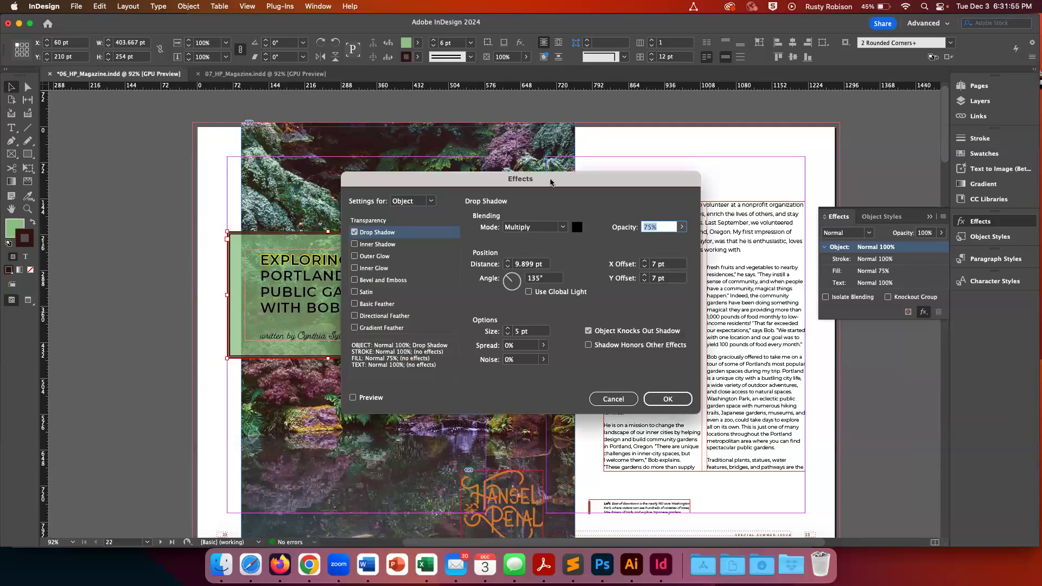
left_click_drag(553, 180, 719, 149)
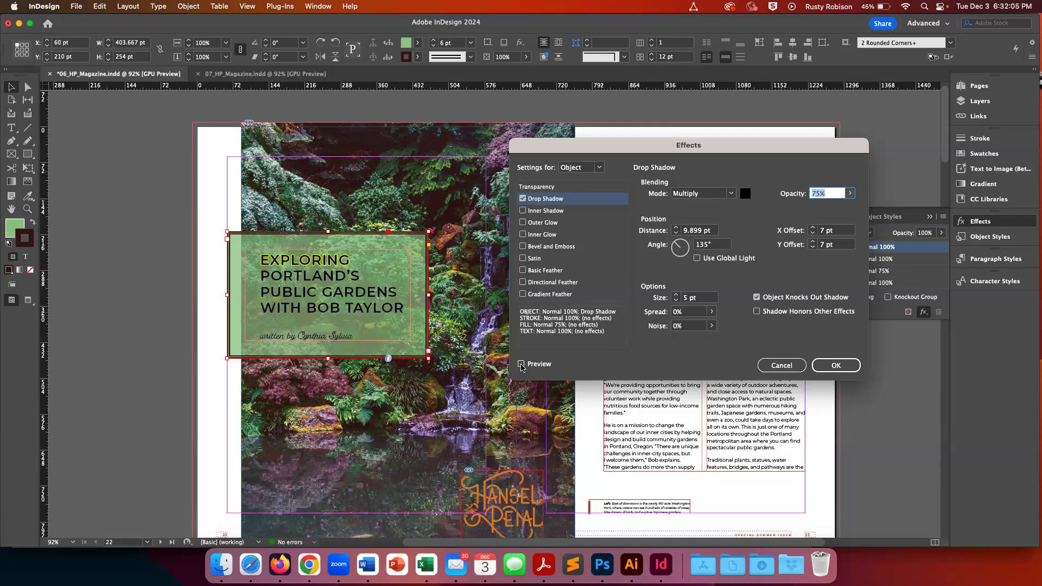
left_click(521, 364)
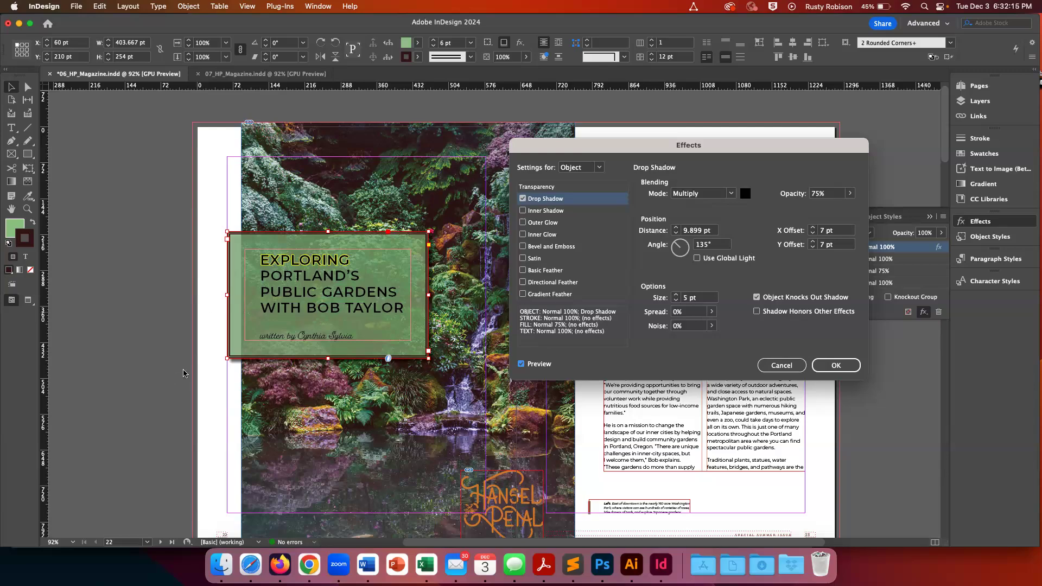
scroll(183, 373, "up", 10)
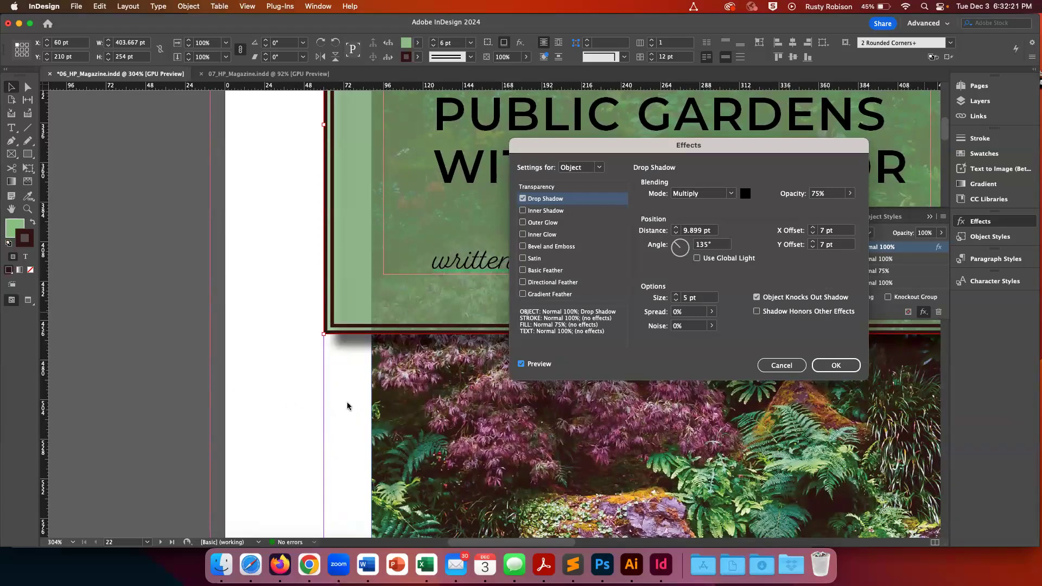
key("space")
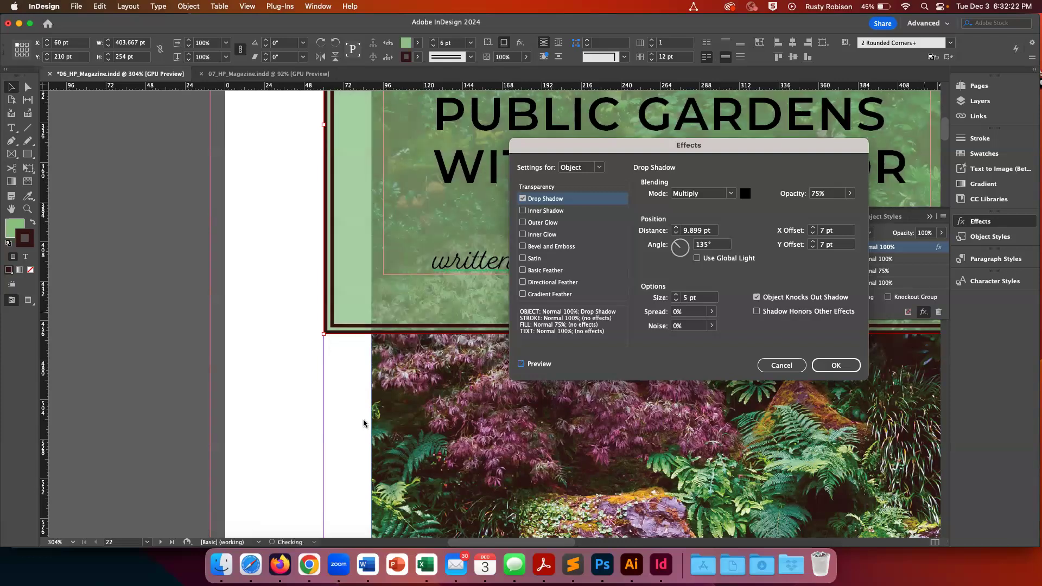
key("space")
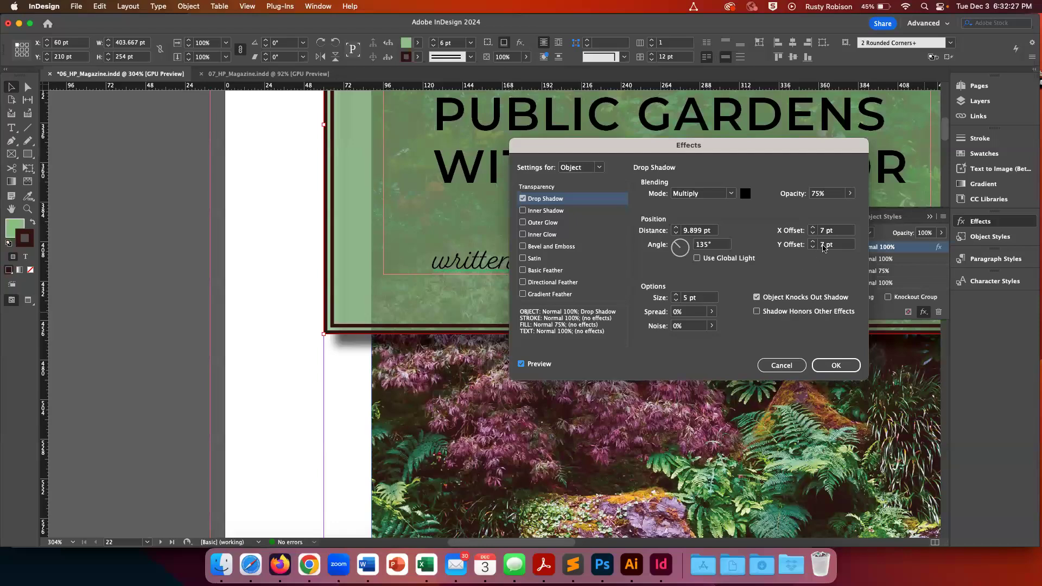
Step: Try a drop shadow X offset of 12 pt and a Y offset of 0 pt
left_click(812, 227)
left_click(813, 228)
left_click(813, 228)
left_click(813, 228)
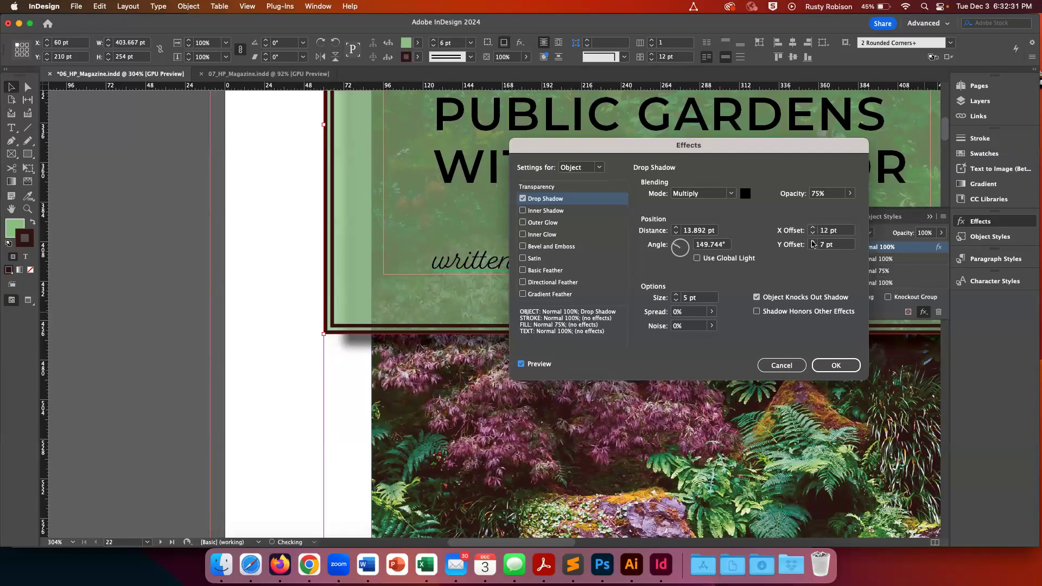
left_click(813, 246)
left_click(813, 247)
left_click(813, 247)
left_click(813, 246)
left_click(812, 247)
left_click(813, 247)
left_click(813, 247)
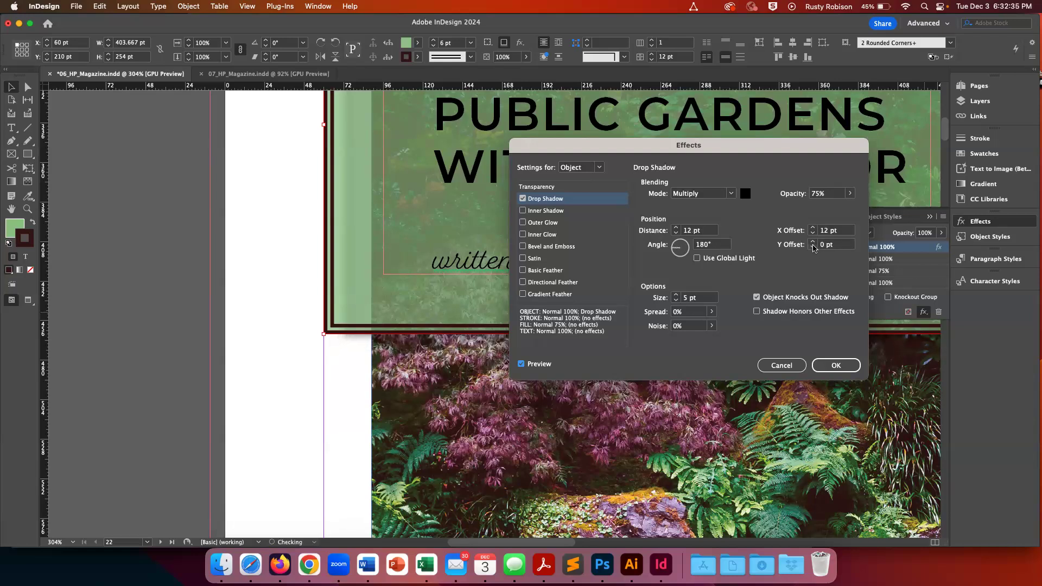
Step: Set the drop shadow's Y offset to 6 pt
left_click(813, 241)
left_click(813, 241)
left_click(813, 242)
left_click(813, 241)
left_click(813, 241)
left_click(813, 241)
left_click(813, 241)
left_click(813, 247)
left_click(813, 247)
left_click(812, 241)
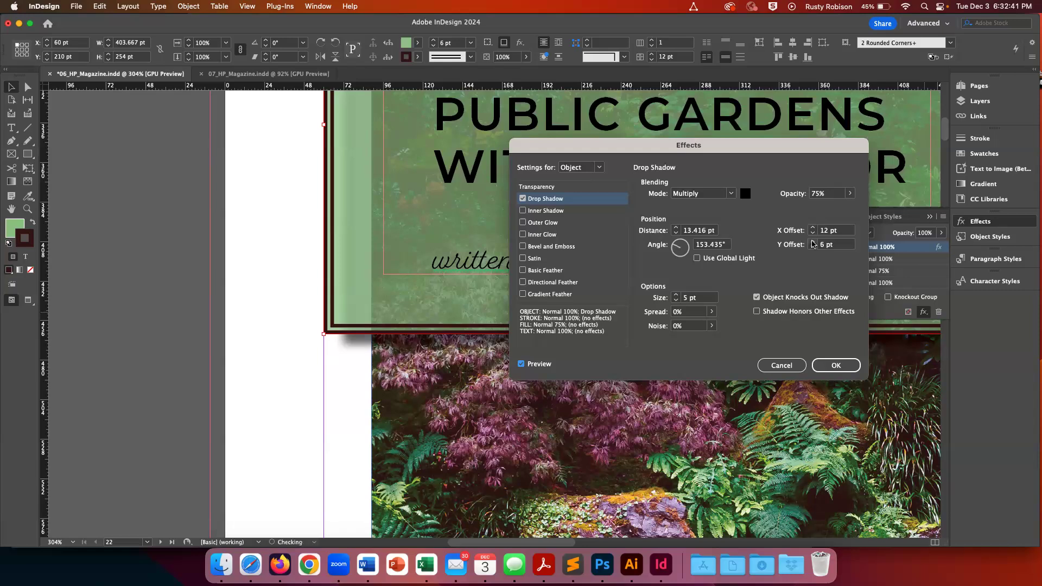
Step: Set the drop shadow's X offset to 6 pt
left_click(814, 233)
left_click(813, 233)
left_click(814, 234)
left_click(814, 233)
left_click(814, 234)
left_click(814, 233)
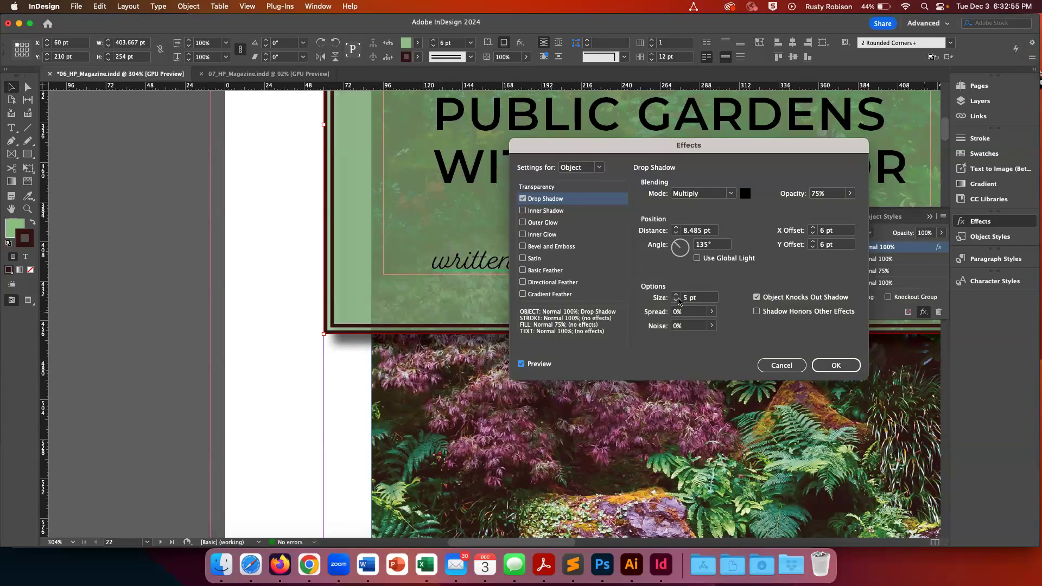
Step: Try a hard-edged drop shadow with a size of 1 pt
left_click(676, 300)
left_click(676, 300)
left_click(676, 300)
left_click(676, 300)
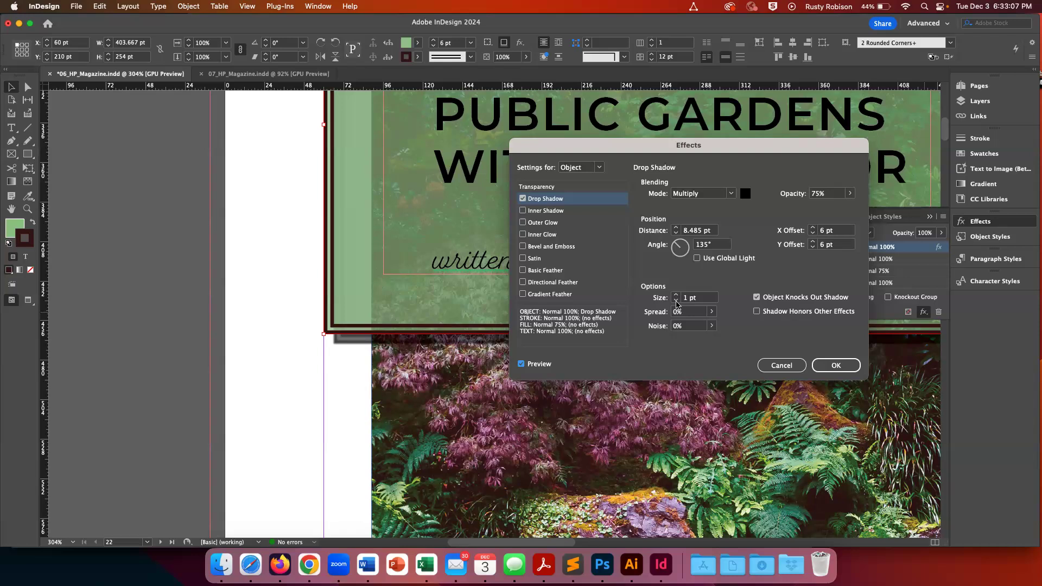
Step: Soften the drop shadow by setting its size to 8 pt
left_click(676, 295)
left_click(676, 295)
left_click(675, 296)
left_click(676, 295)
left_click(675, 295)
left_click(676, 295)
left_click(676, 295)
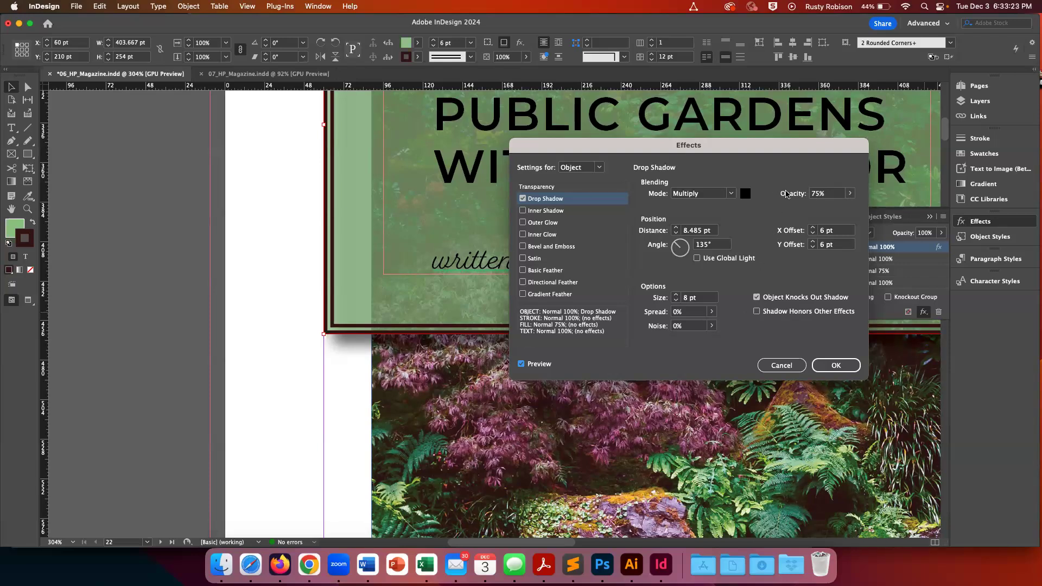
Step: Try Bevel and Emboss on the title box and turn it off again
left_click(788, 196)
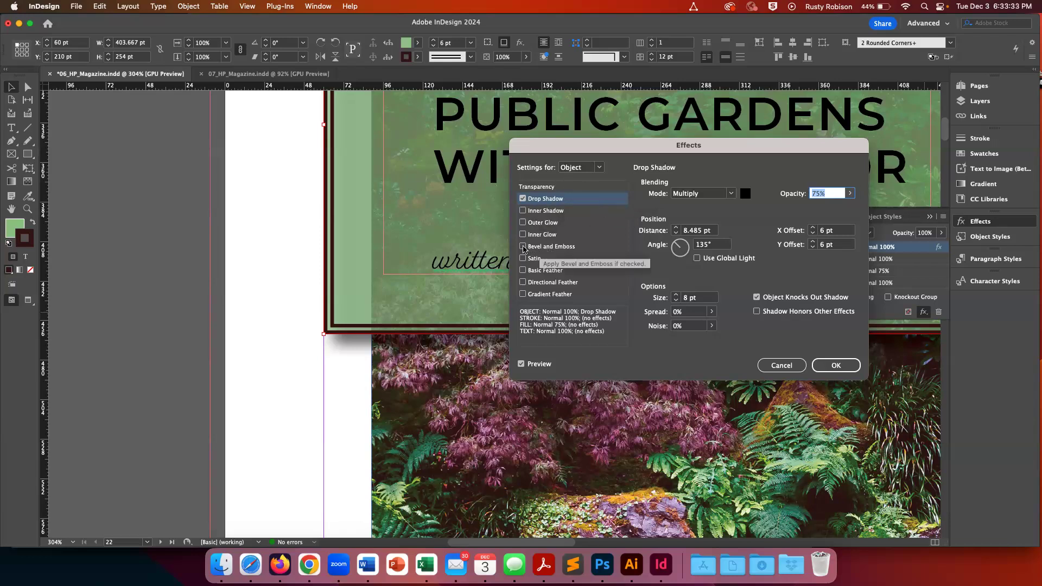
left_click(522, 247)
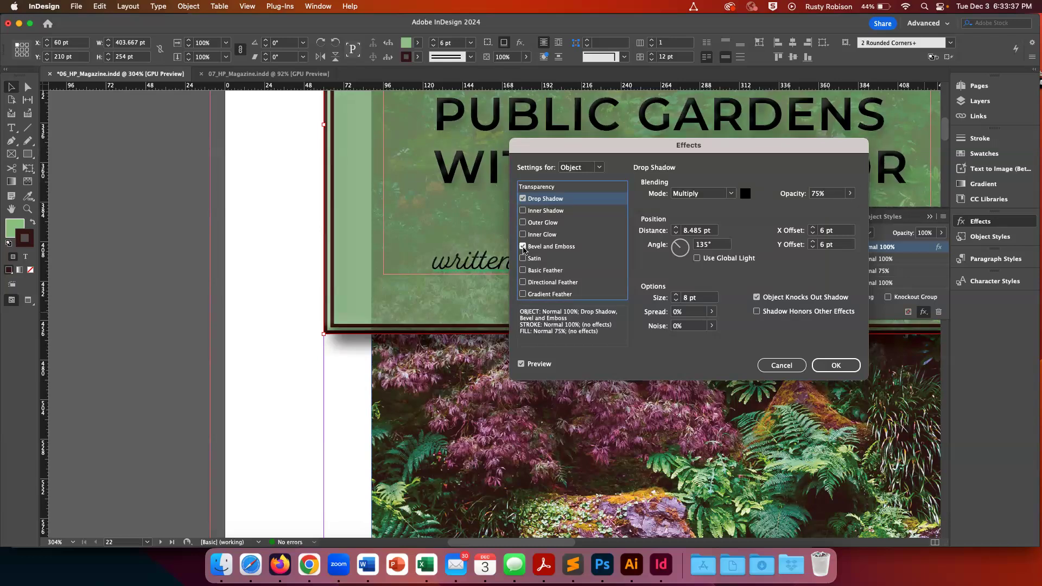
left_click(523, 247)
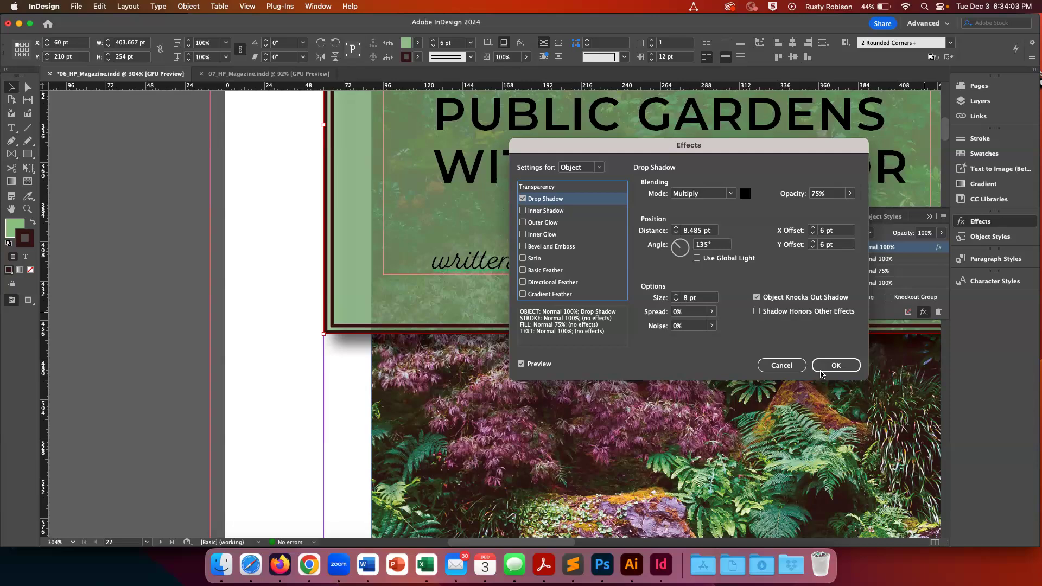
Step: Apply the drop shadow to the title box and bring the whole title text into view
left_click(821, 373)
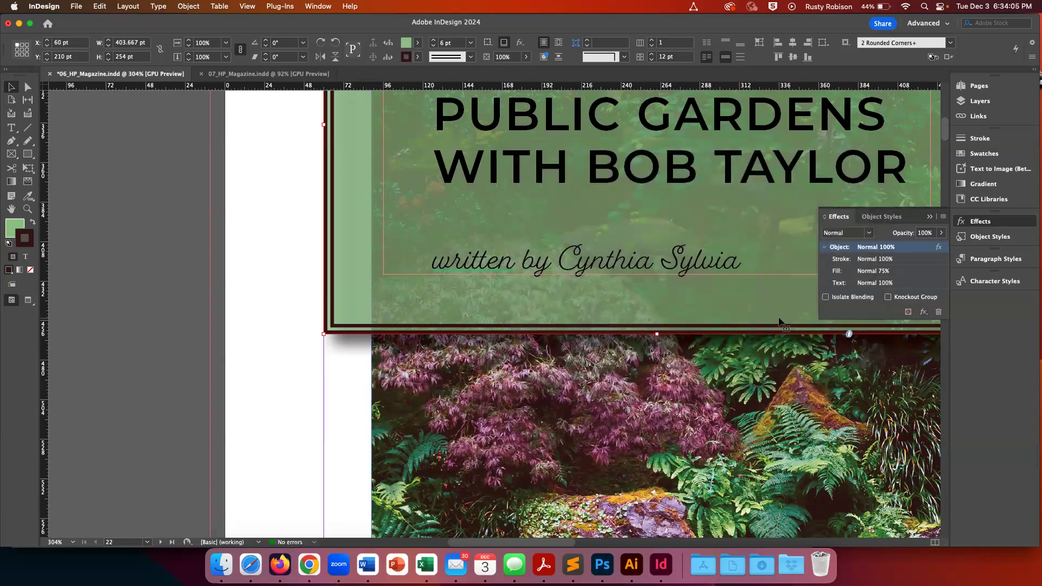
scroll(778, 320, "up", 10)
scroll(778, 320, "right", 5)
scroll(778, 320, "down", 5)
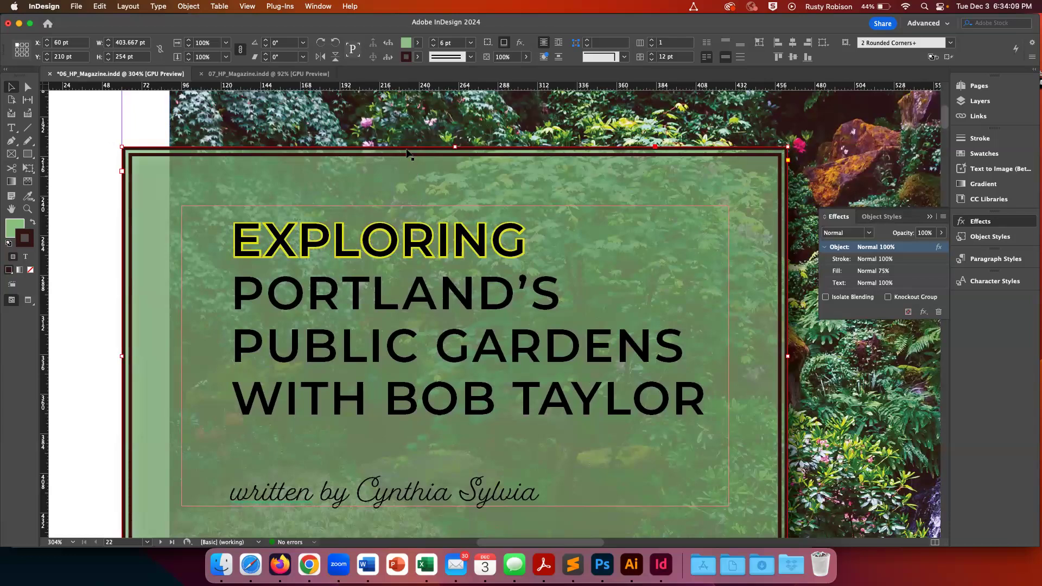
Step: Try a Bevel and Emboss effect on the title box with an Inner Bevel size of 12 pt
left_click(86, 191)
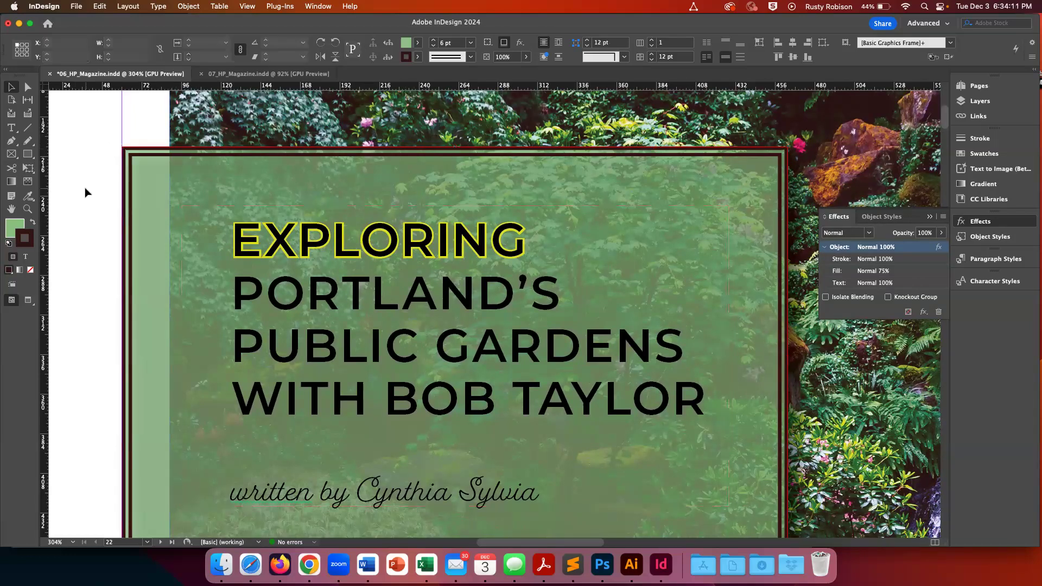
left_click(250, 249)
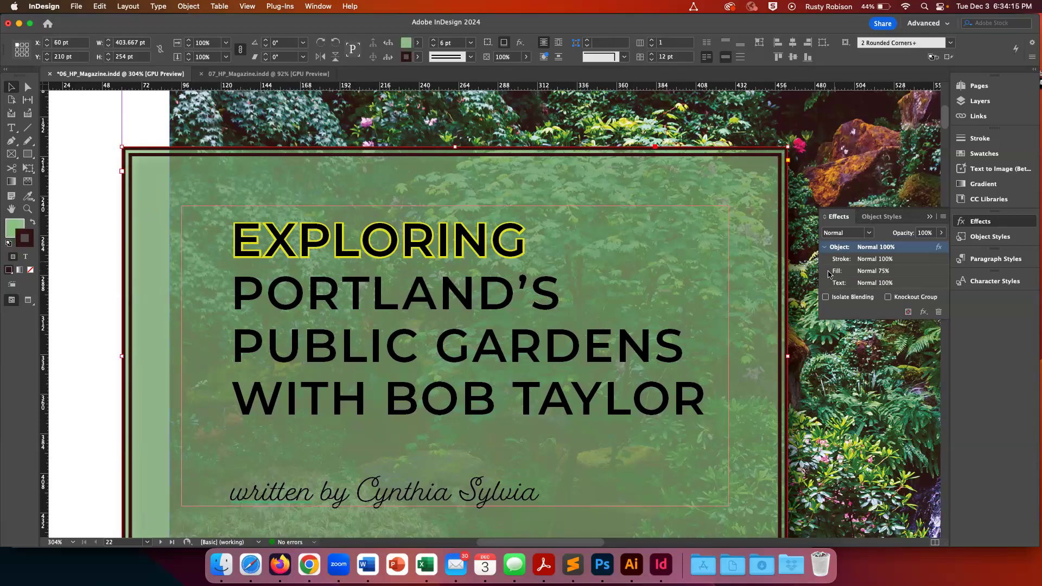
left_click(923, 312)
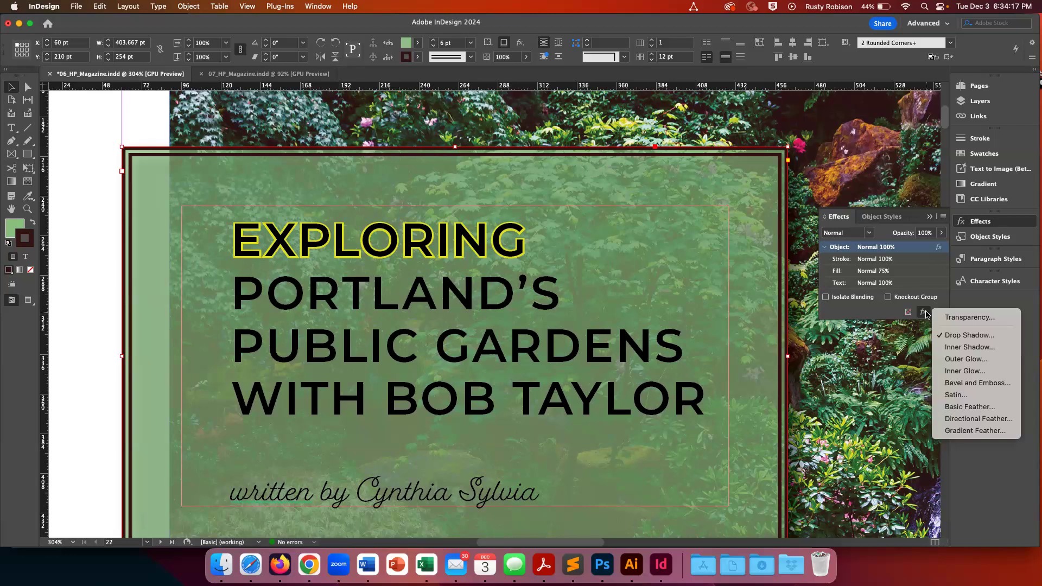
left_click(964, 383)
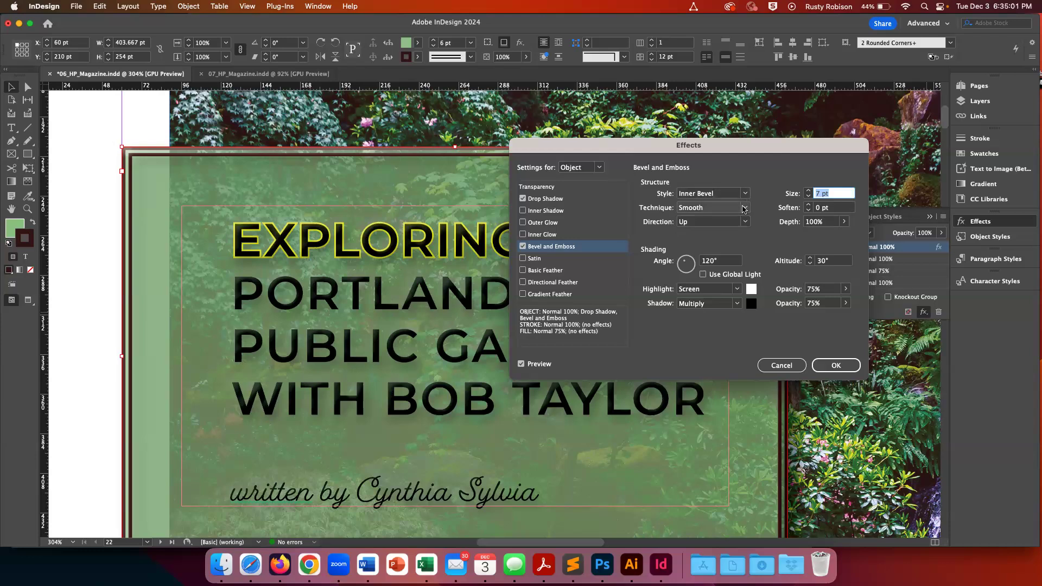
left_click(809, 191)
left_click(809, 191)
left_click(808, 192)
left_click(809, 192)
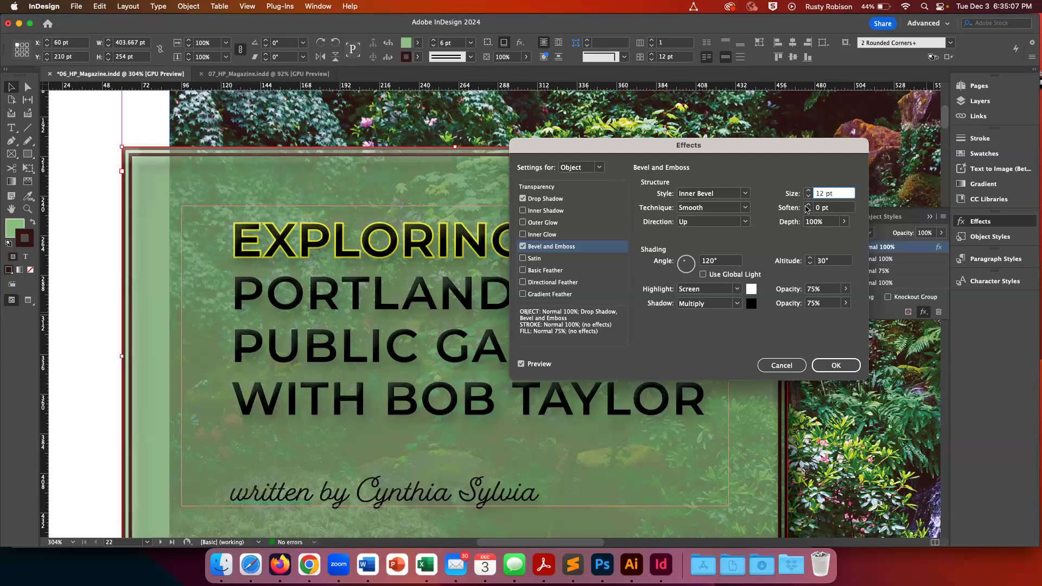
Step: Try reducing the title box's inner bevel size to 6 pt
left_click(808, 197)
left_click(808, 197)
left_click(808, 197)
left_click(808, 197)
left_click(807, 197)
left_click(807, 197)
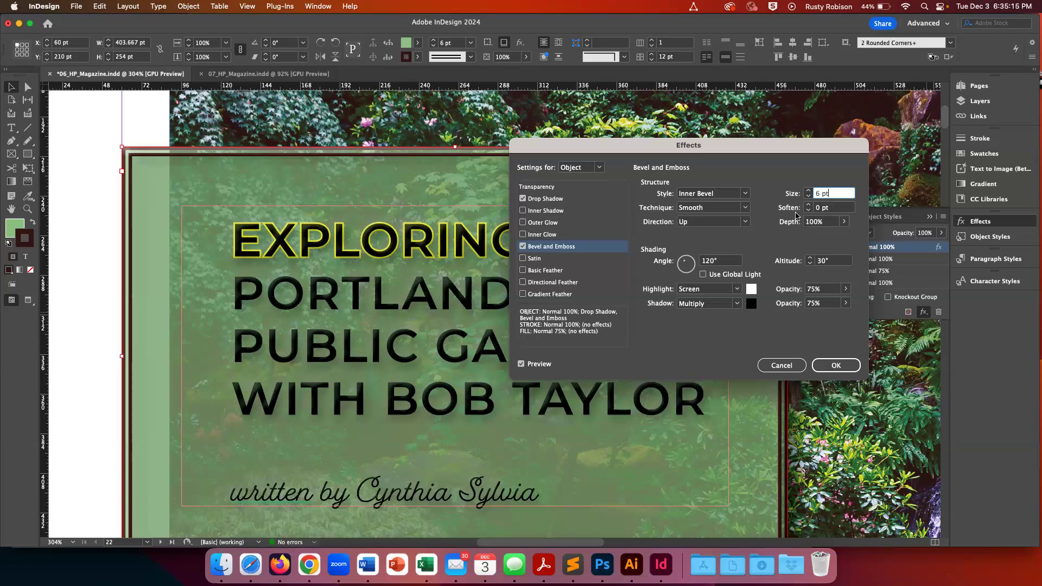
Step: Try the Outer Bevel, Inner Bevel and Emboss styles on the title box
left_click(745, 193)
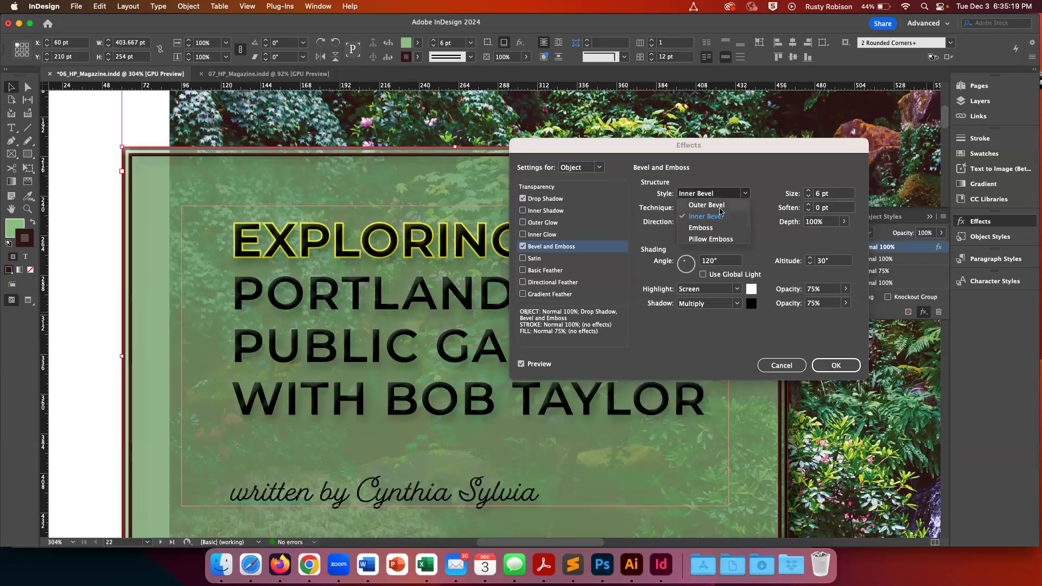
left_click(720, 208)
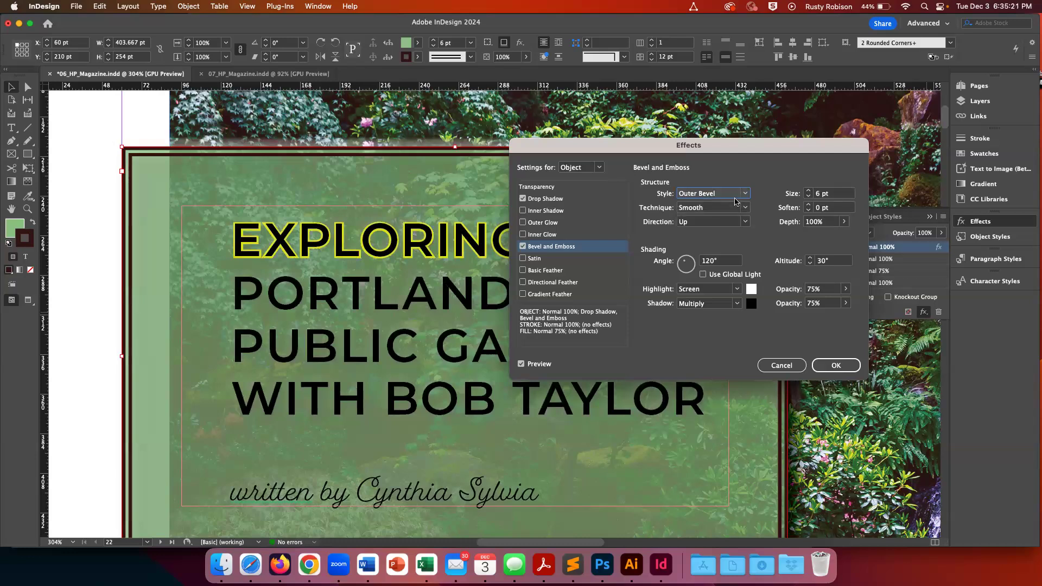
left_click(737, 196)
left_click(725, 216)
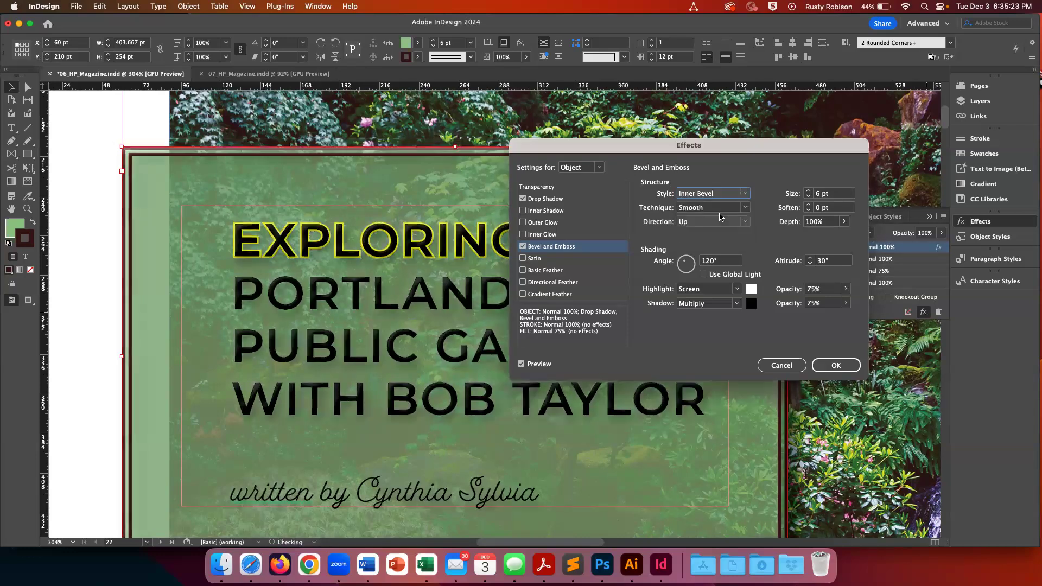
left_click(725, 196)
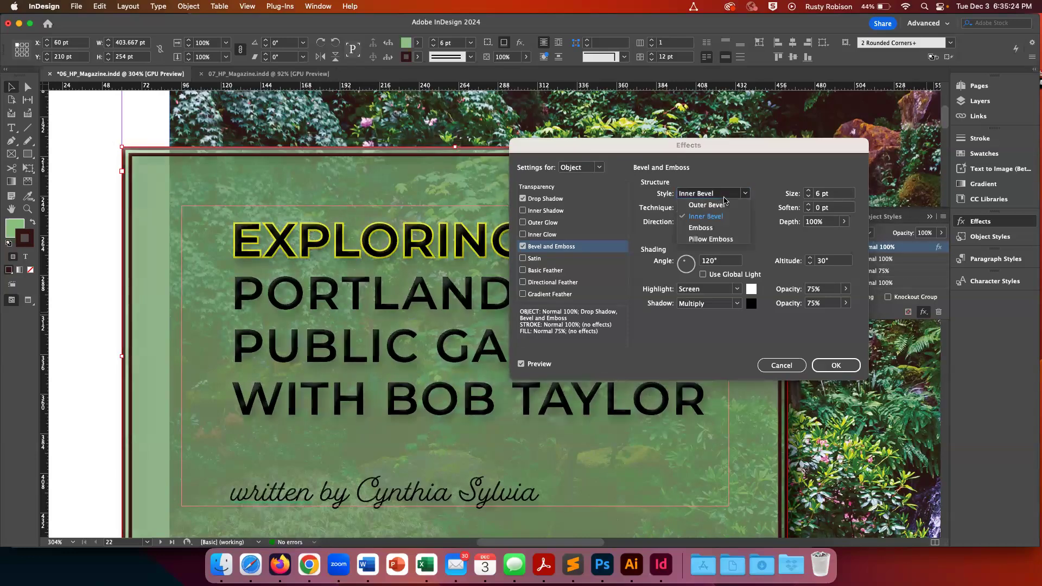
left_click(703, 229)
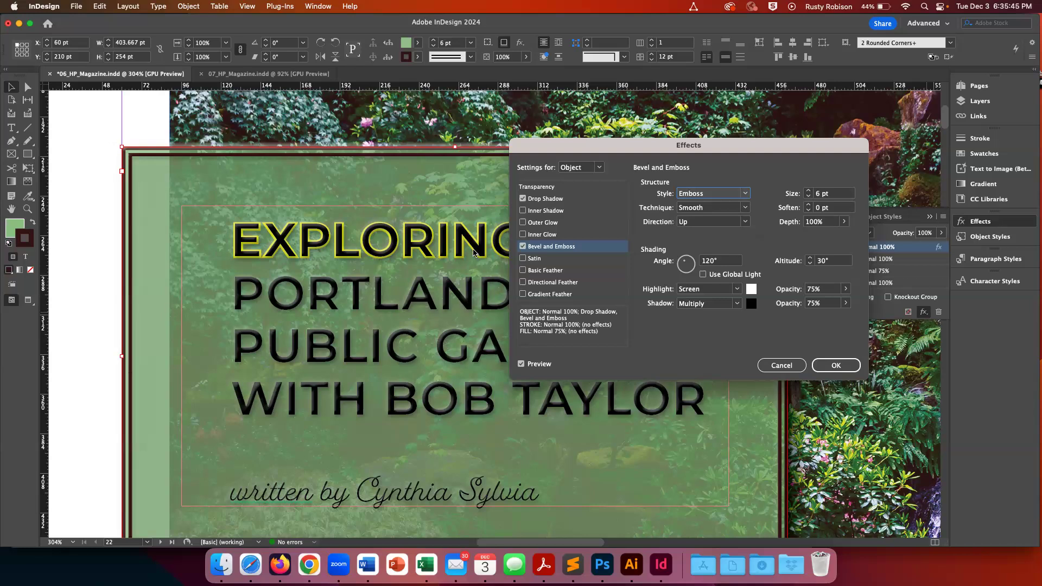
Step: Try the Chisel Hard technique on the embossed title box and discard the Bevel and Emboss changes
left_click(694, 211)
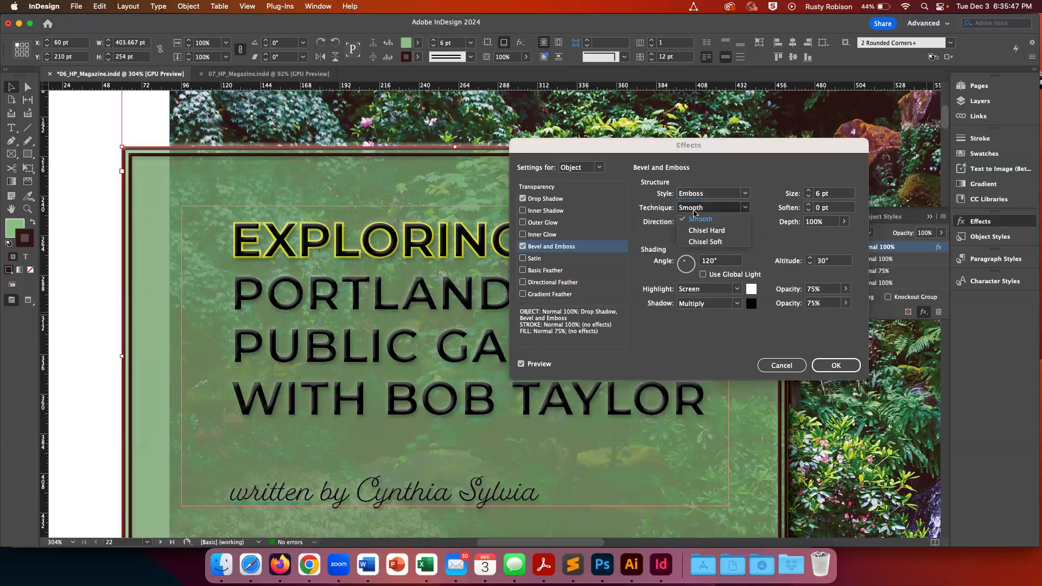
left_click(716, 231)
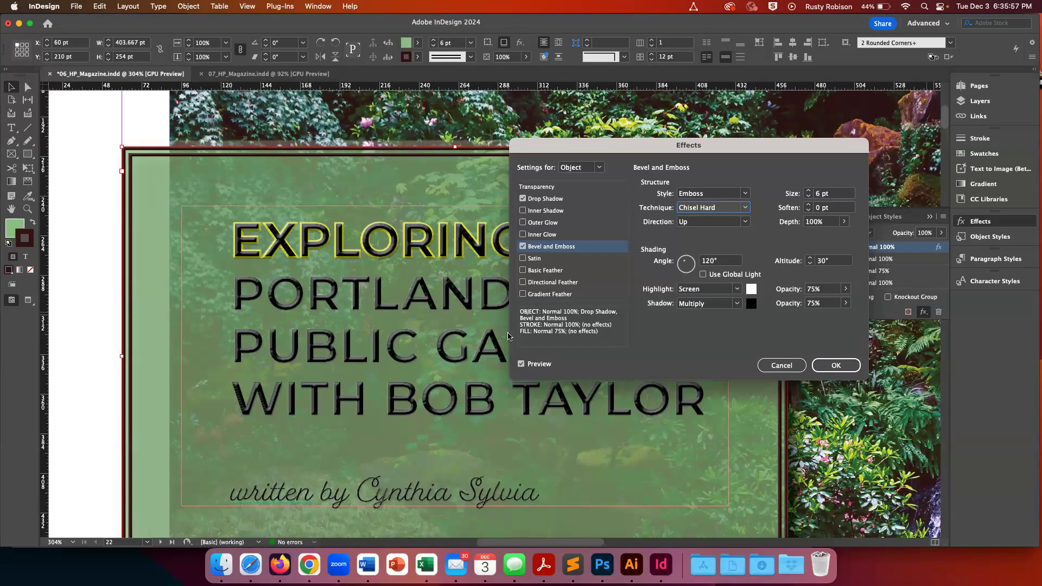
left_click(782, 365)
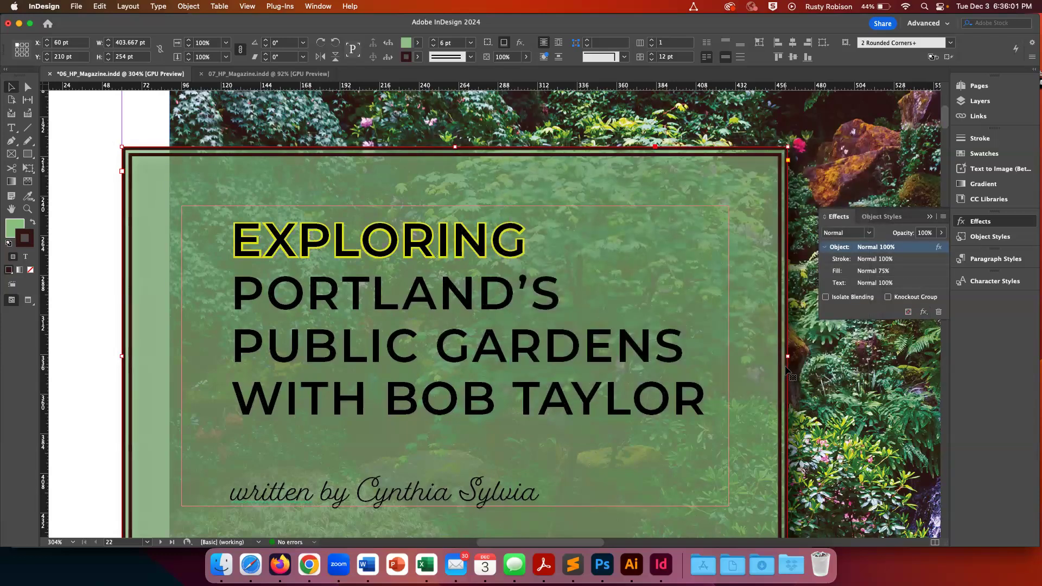
left_click(923, 313)
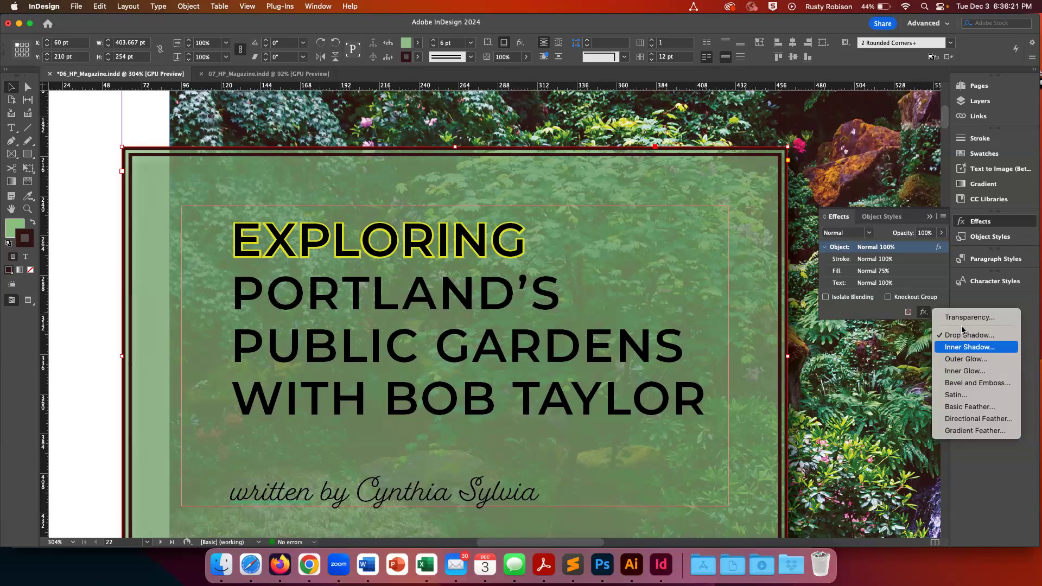
left_click(840, 218)
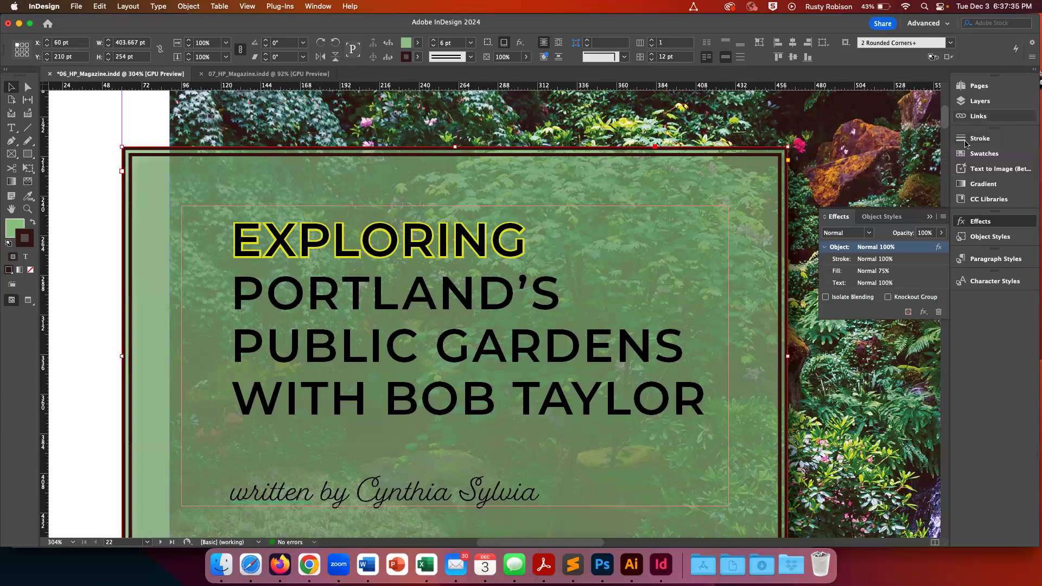
Step: Show the document's colour swatches and select the title box on the garden photo
left_click(964, 157)
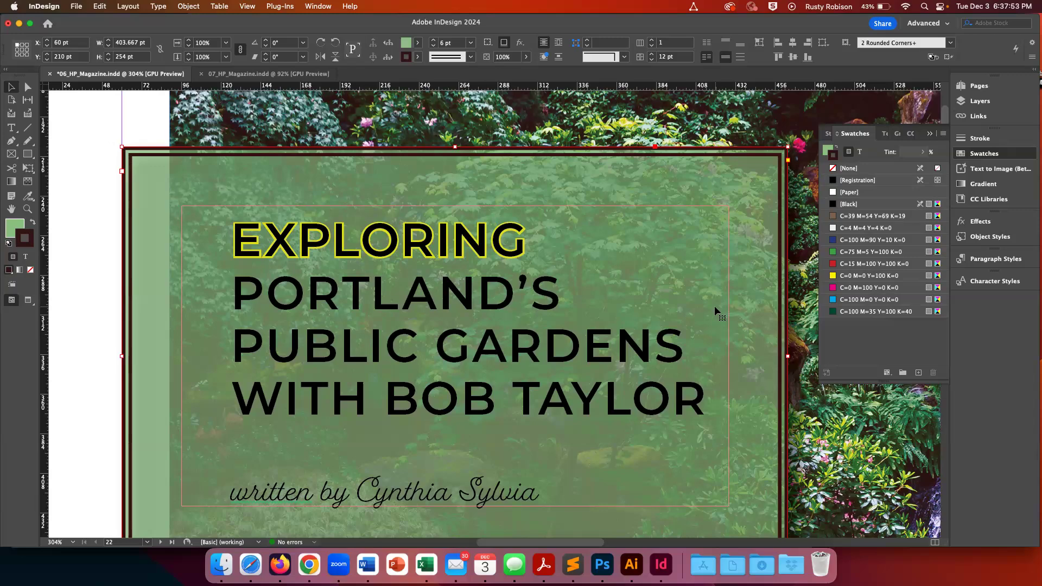
scroll(714, 309, "down", 10)
scroll(714, 310, "right", 5)
key("super+0")
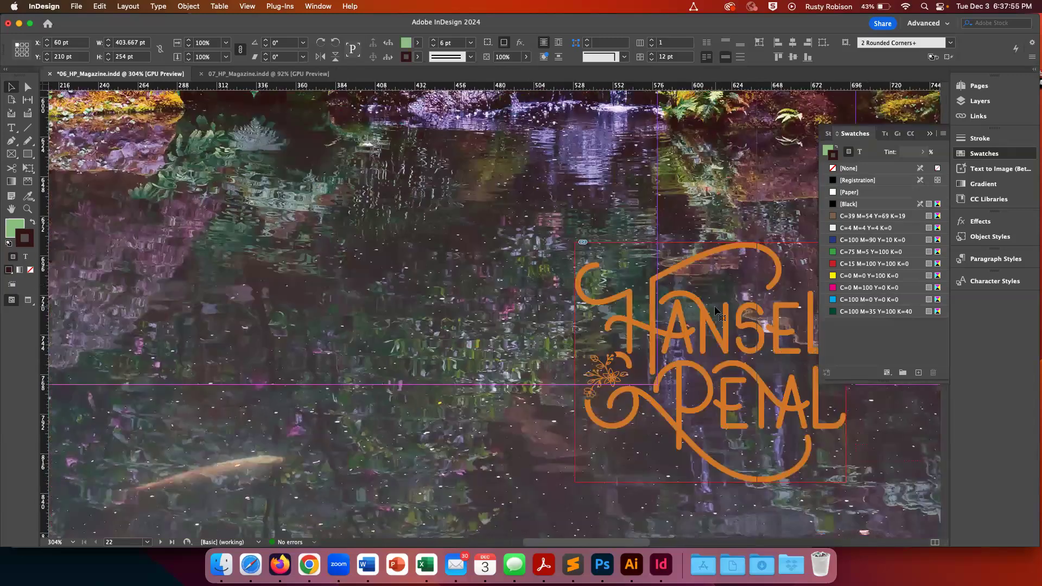
key("super+1")
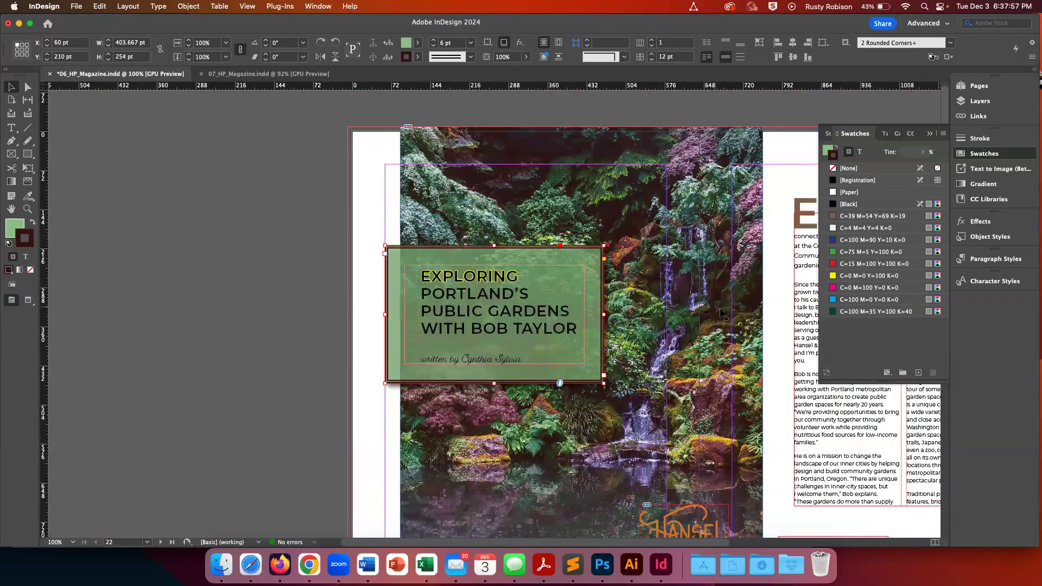
scroll(717, 362, "right", 8)
scroll(717, 362, "down", 2)
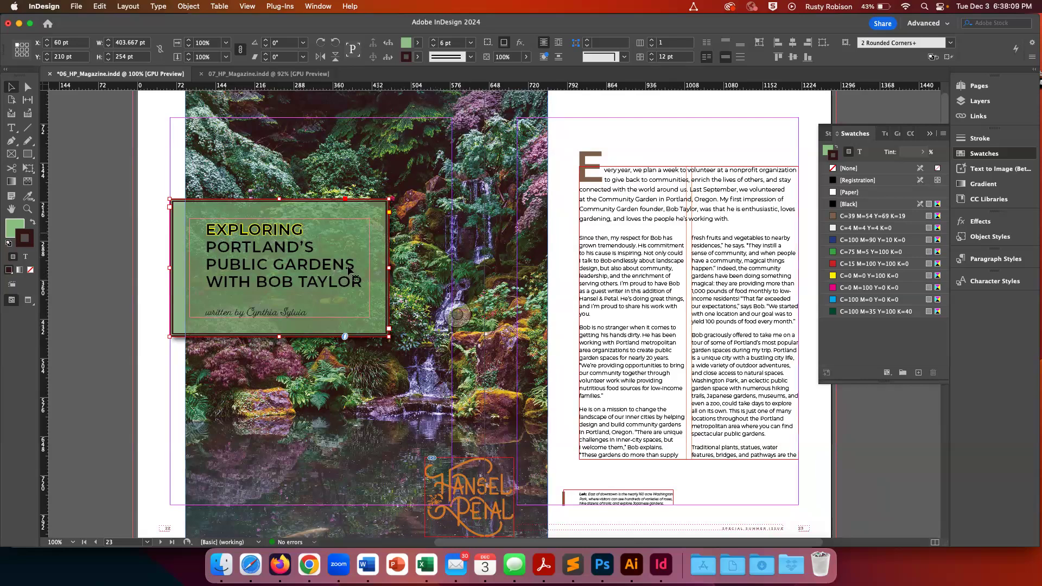
left_click(148, 204)
left_click(184, 209)
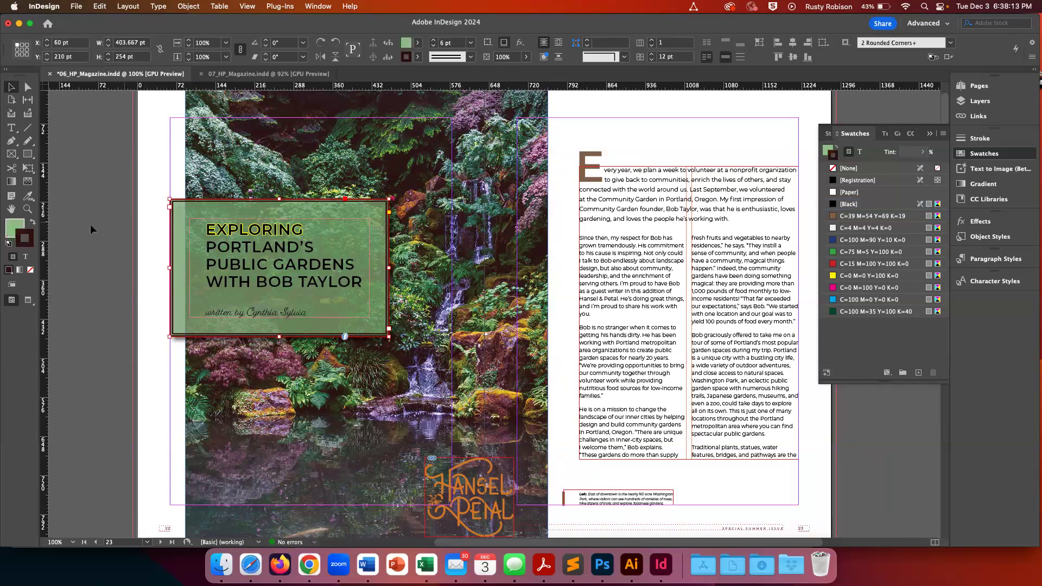
Step: Fill the title box with the blue 4072dc and save that colour as a new swatch
left_click(12, 232)
double_click(12, 232)
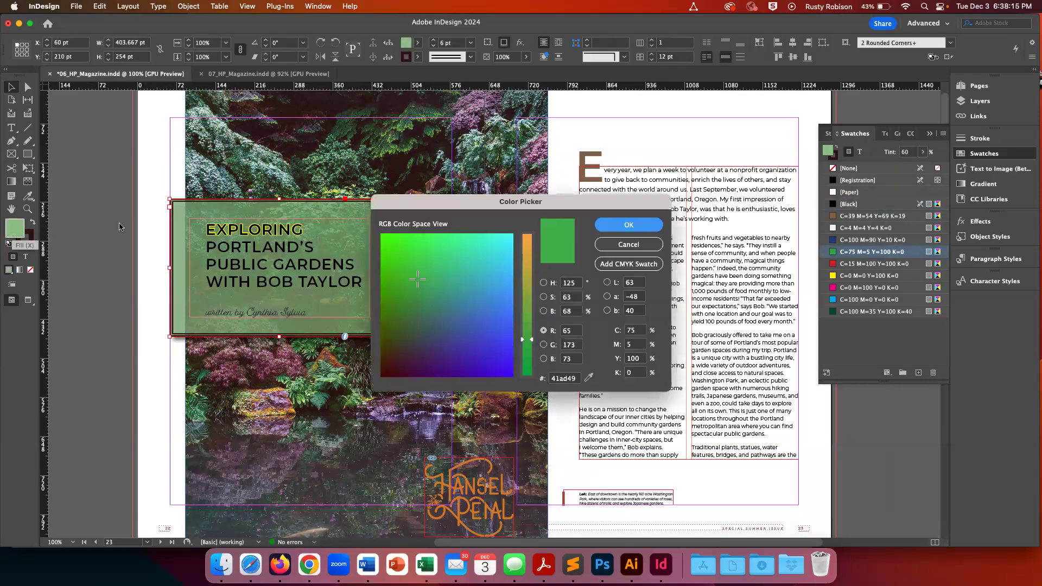
left_click(493, 313)
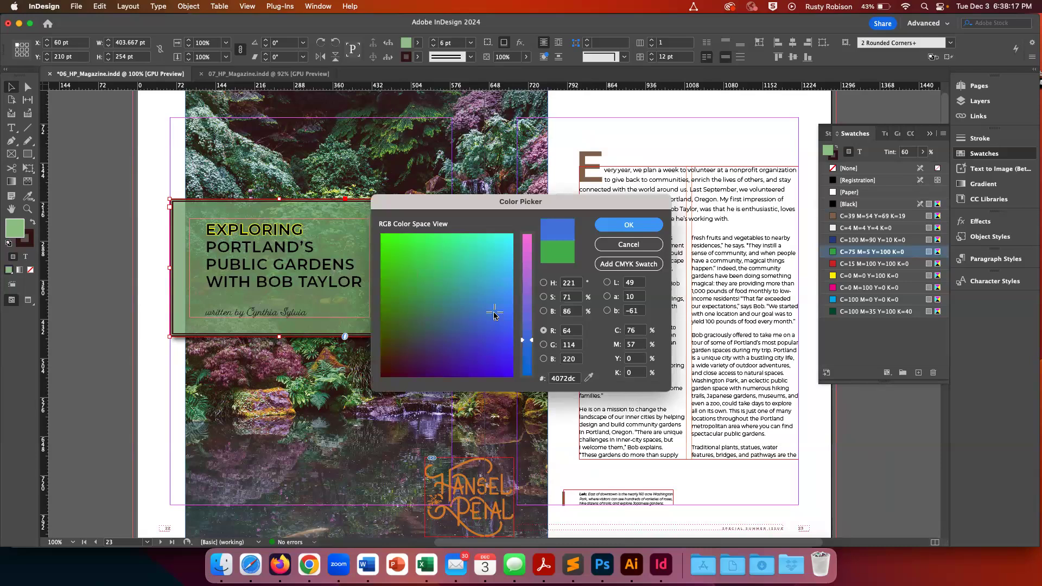
left_click(627, 228)
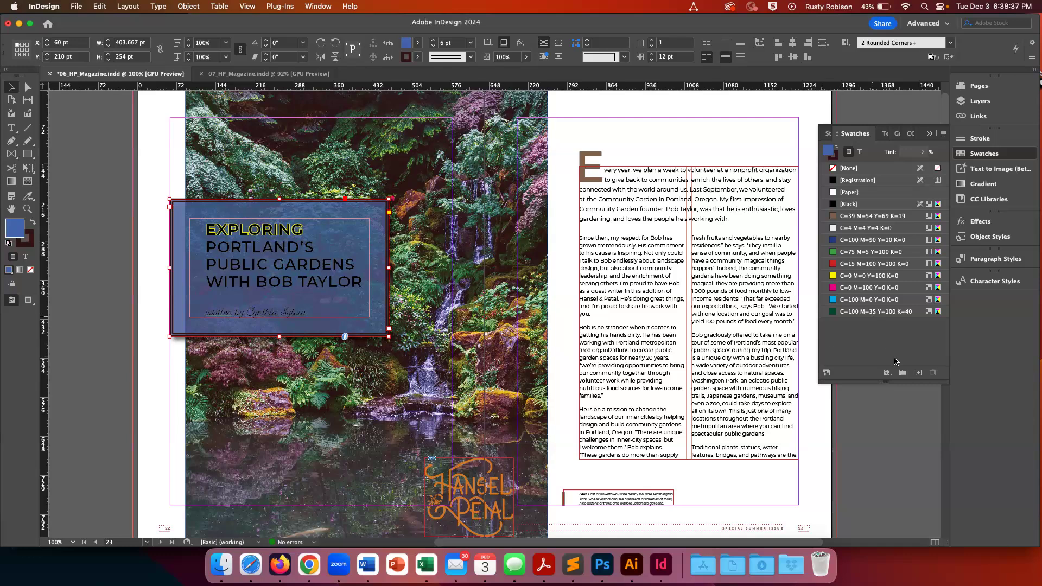
left_click(917, 374)
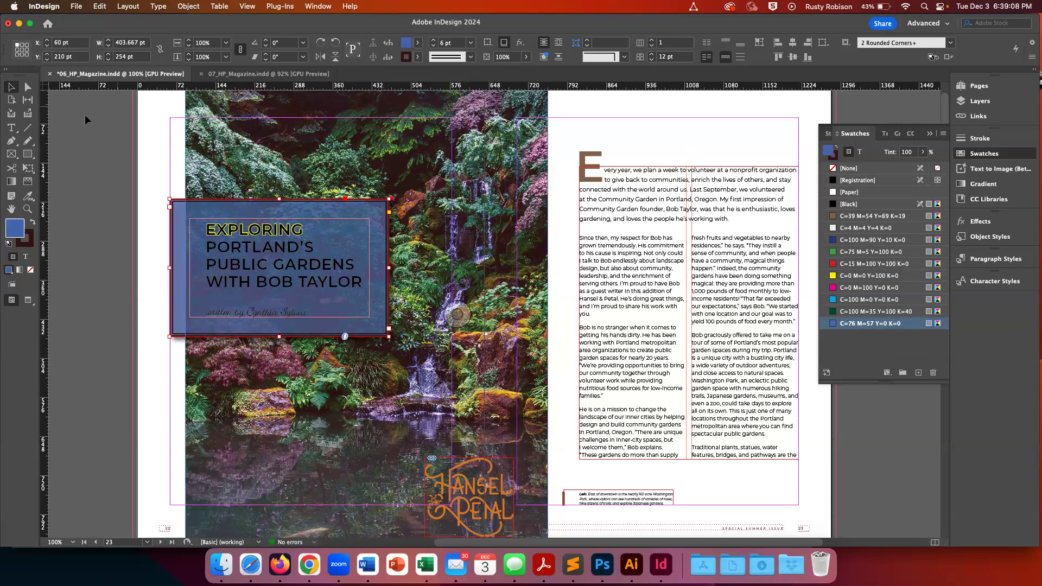
Step: Draw a rectangle about 52 by 36 pt above the article text and fill it with an orange sampled from the garden photo
left_click(29, 156)
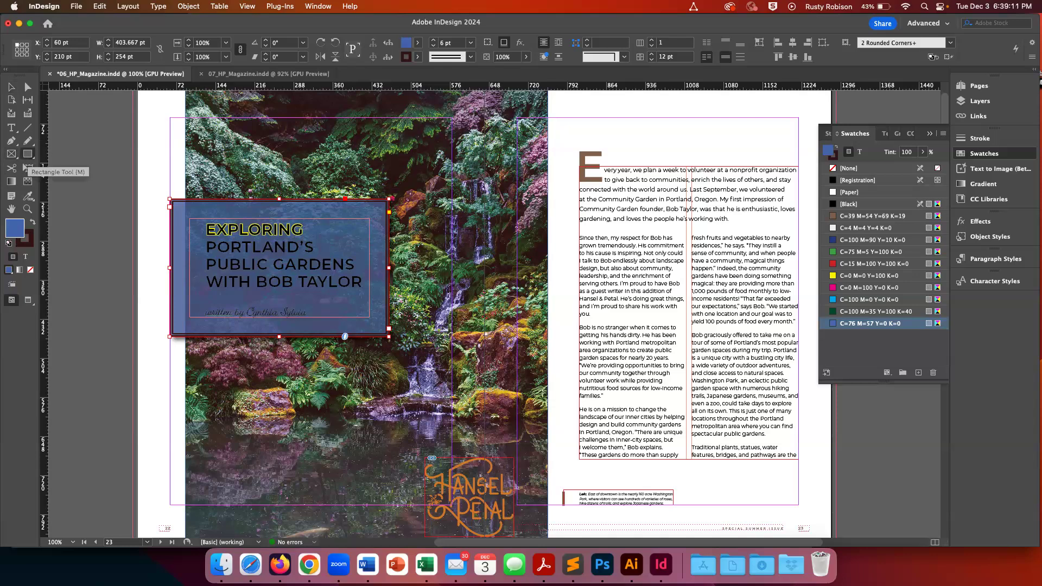
left_click_drag(649, 125, 678, 146)
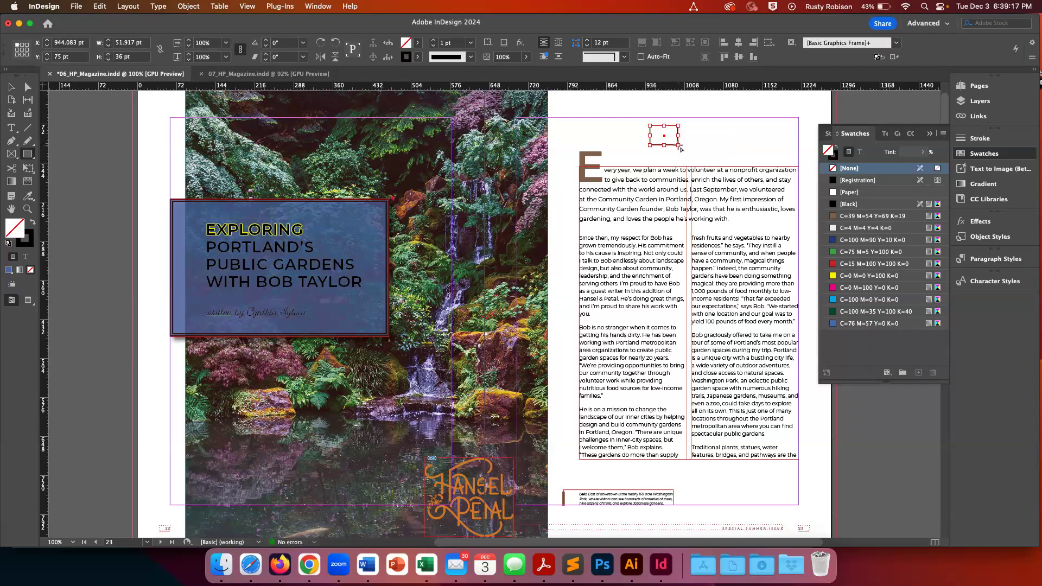
key("i")
left_click(414, 202)
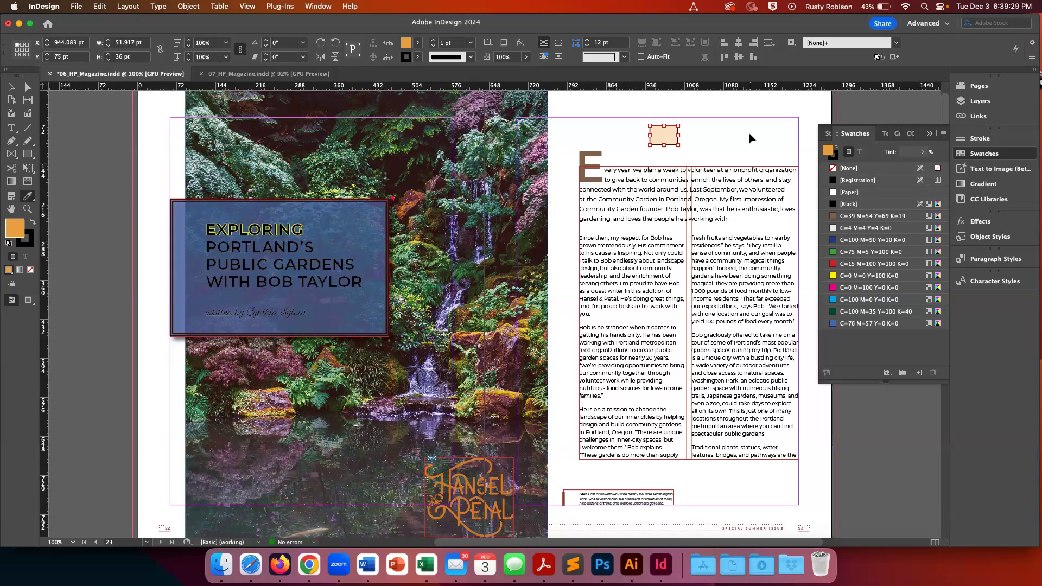
key("super+d")
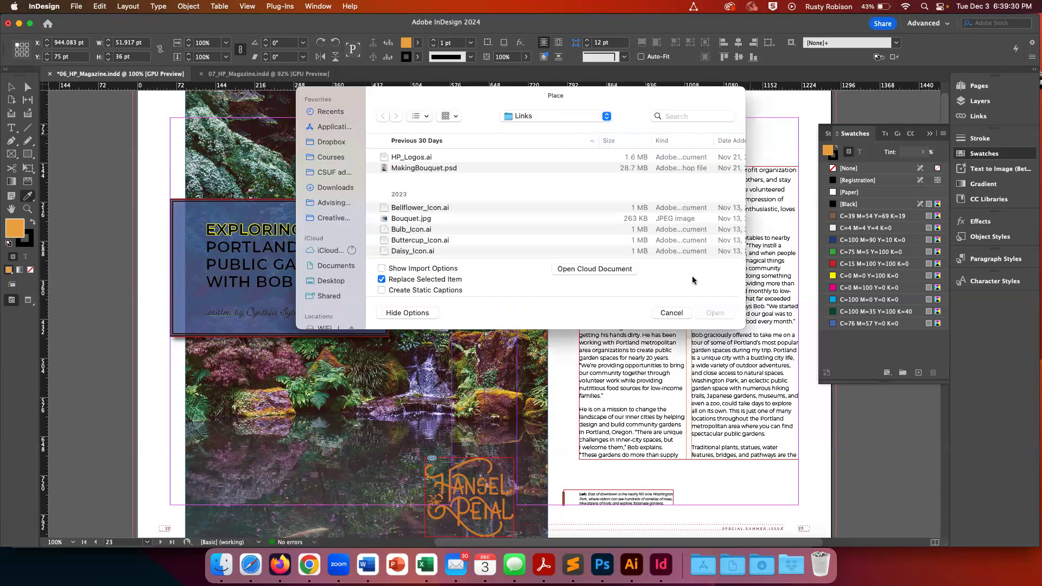
left_click(673, 313)
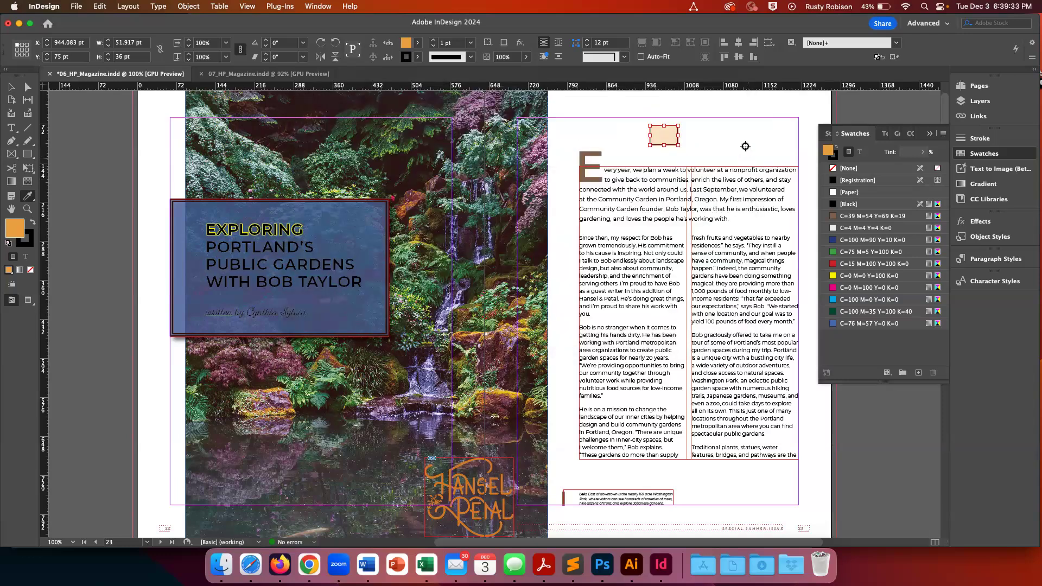
key("v")
left_click(722, 133)
left_click(672, 140)
Step: Hide the colour swatches while keeping the small orange rectangle selected
left_click(316, 6)
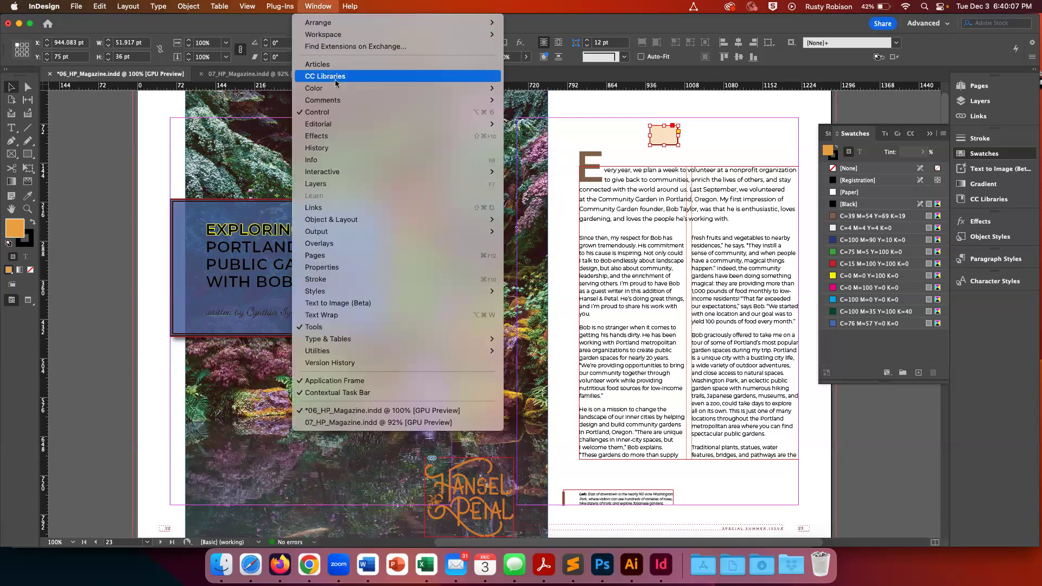
mouse_move(345, 175)
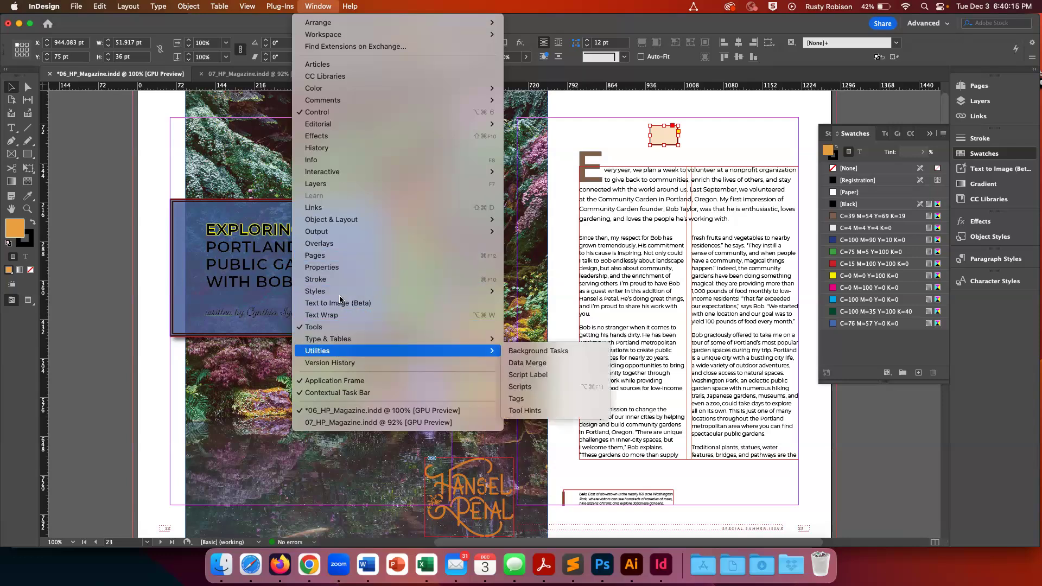
mouse_move(319, 91)
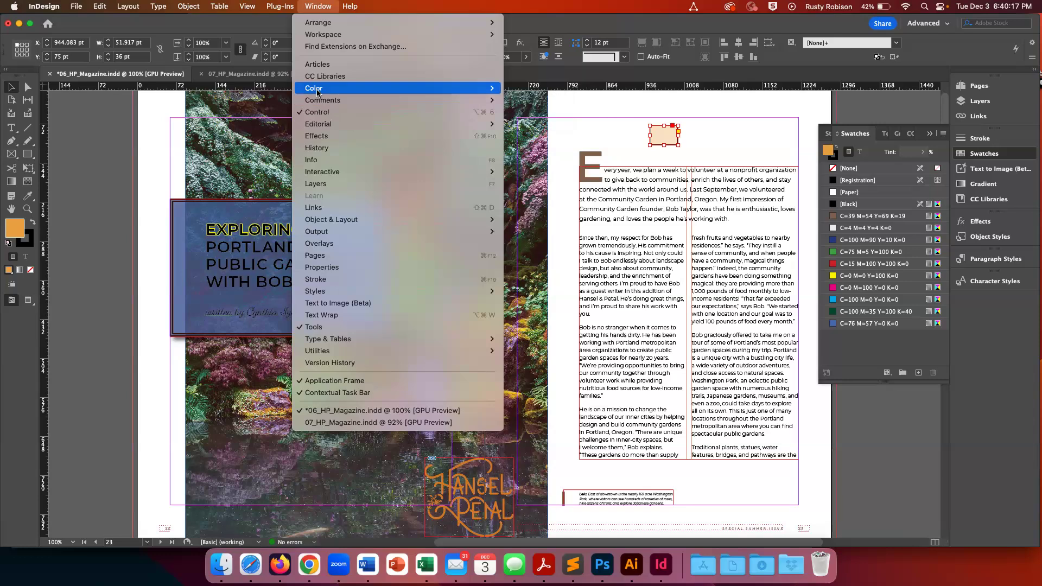
mouse_move(455, 89)
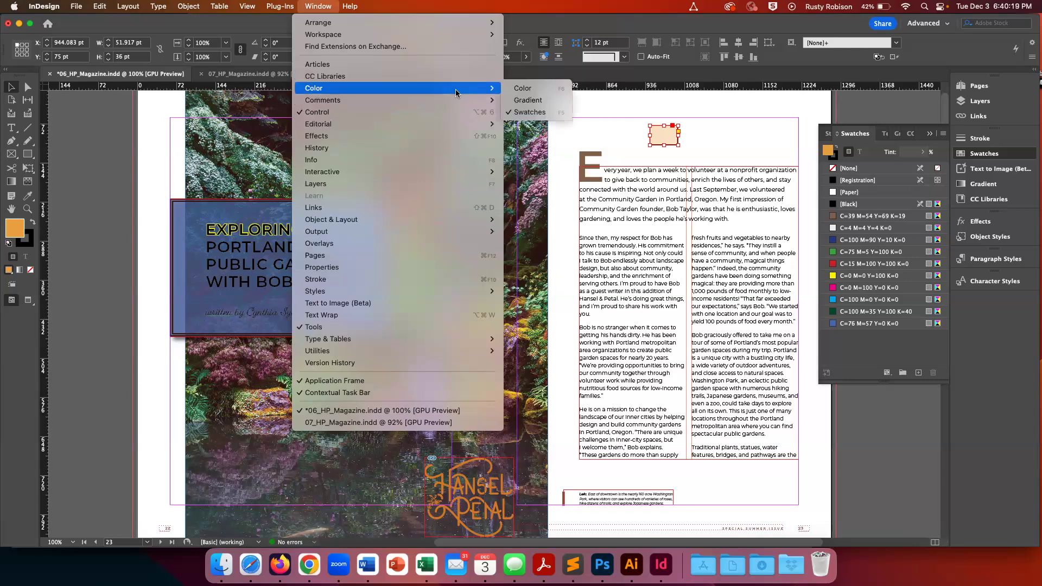
left_click(529, 112)
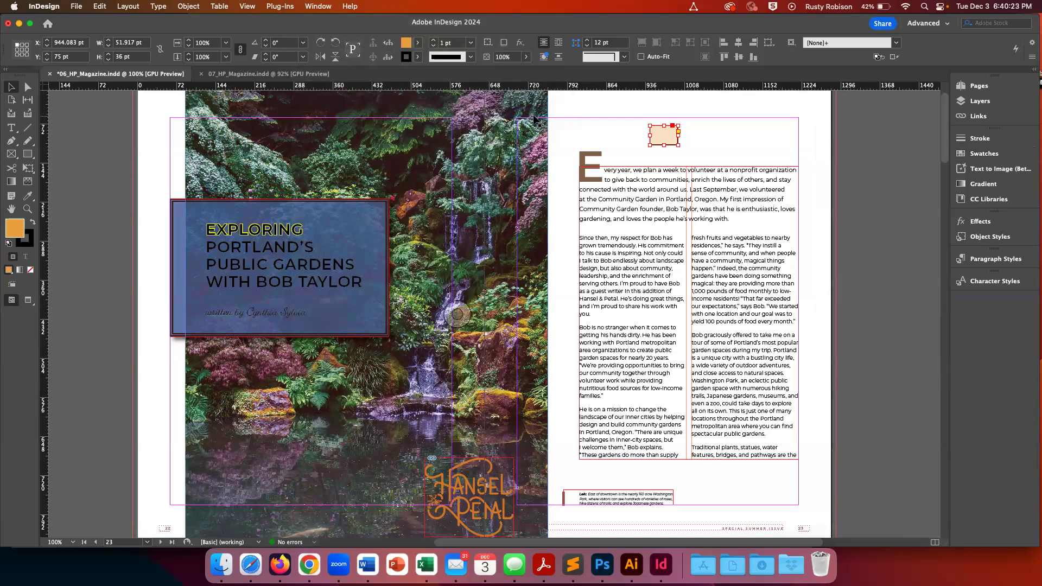
Step: Show the document's colour swatches and add all unnamed colours used in the file as swatches
left_click(977, 154)
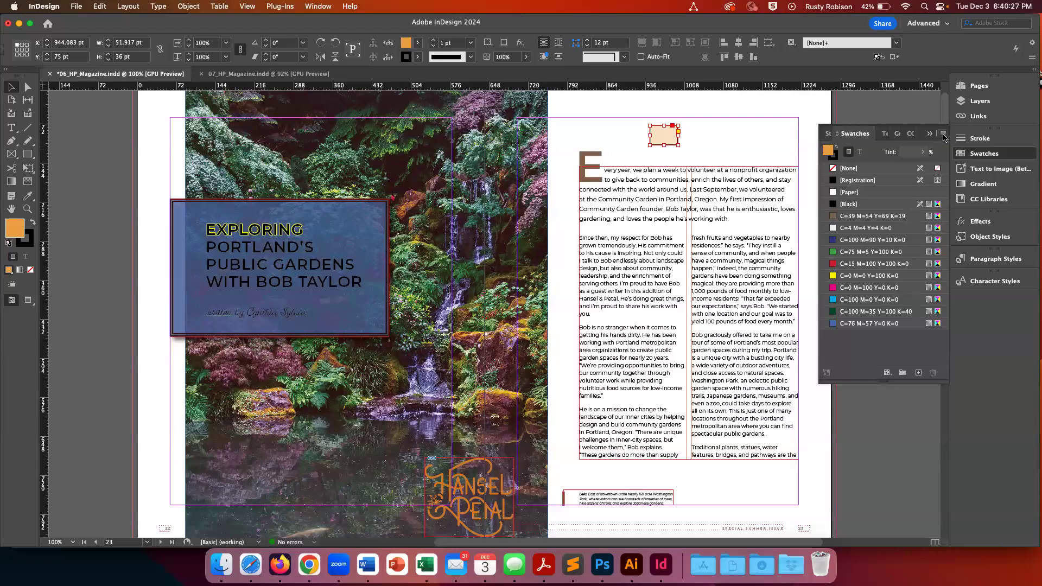
left_click(943, 135)
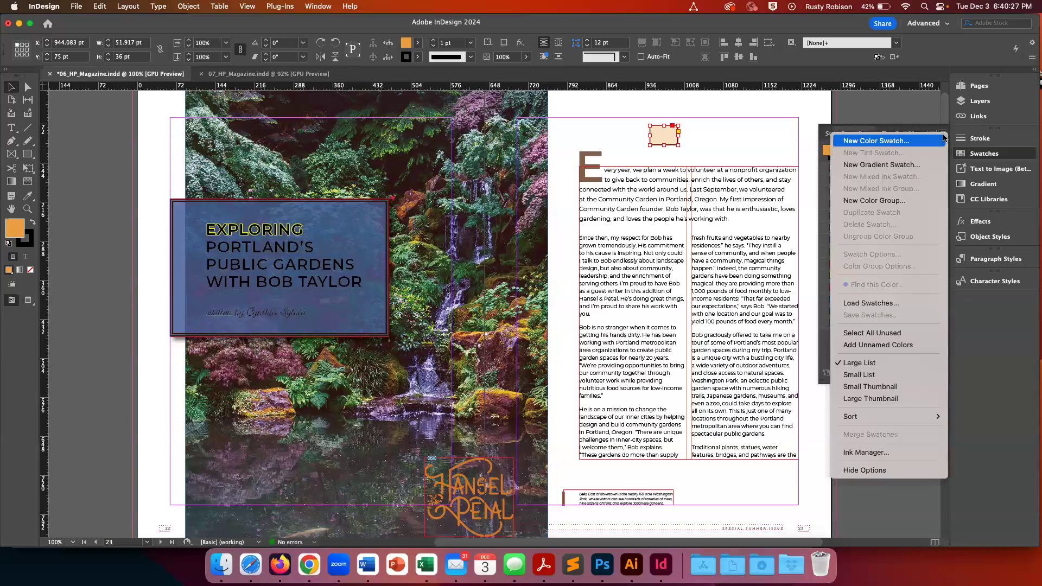
left_click(877, 349)
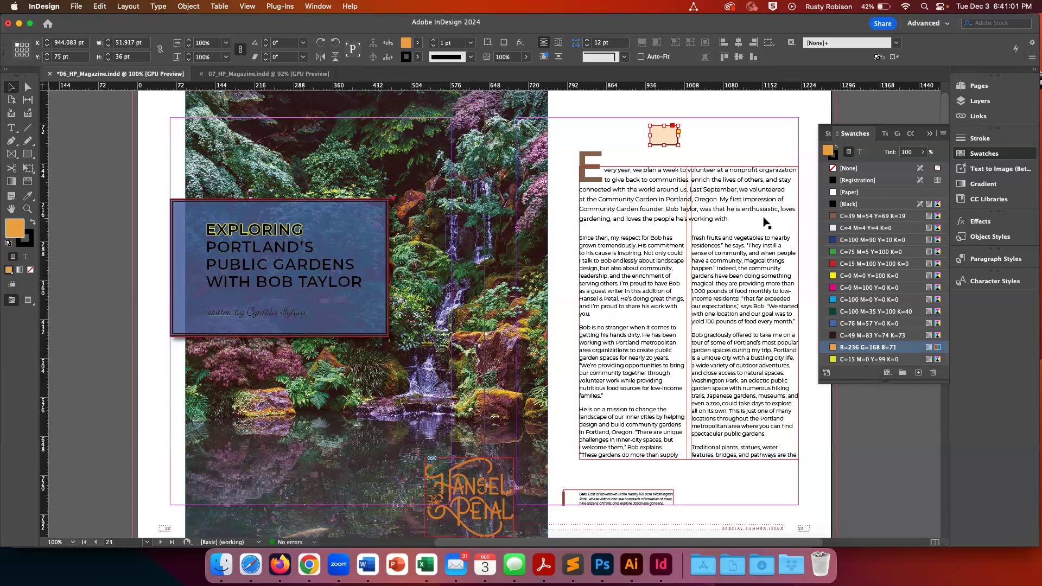
Step: Delete the small orange rectangle above the article text
left_click(697, 141)
left_click(663, 139)
key("BackSpace")
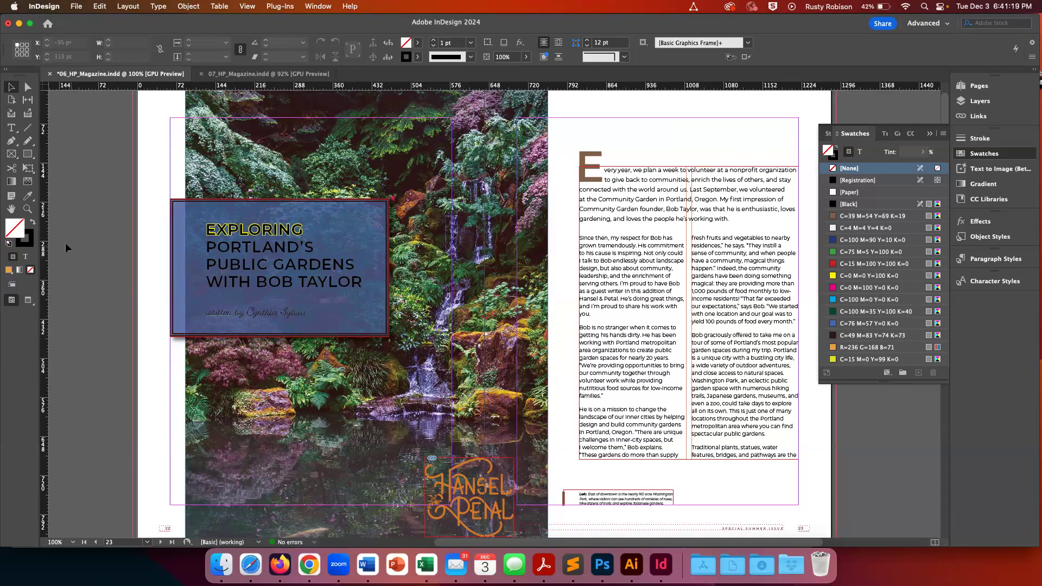
Step: Sample the green 418971 from the garden photo's foliage as the stroke colour and inspect it in the Color Picker
double_click(27, 247)
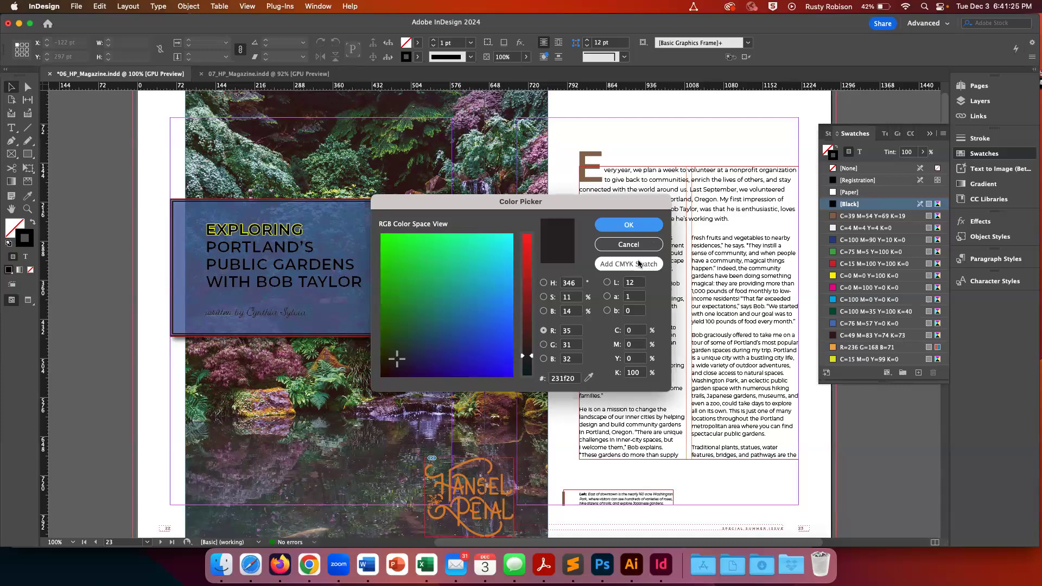
left_click(611, 245)
key("i")
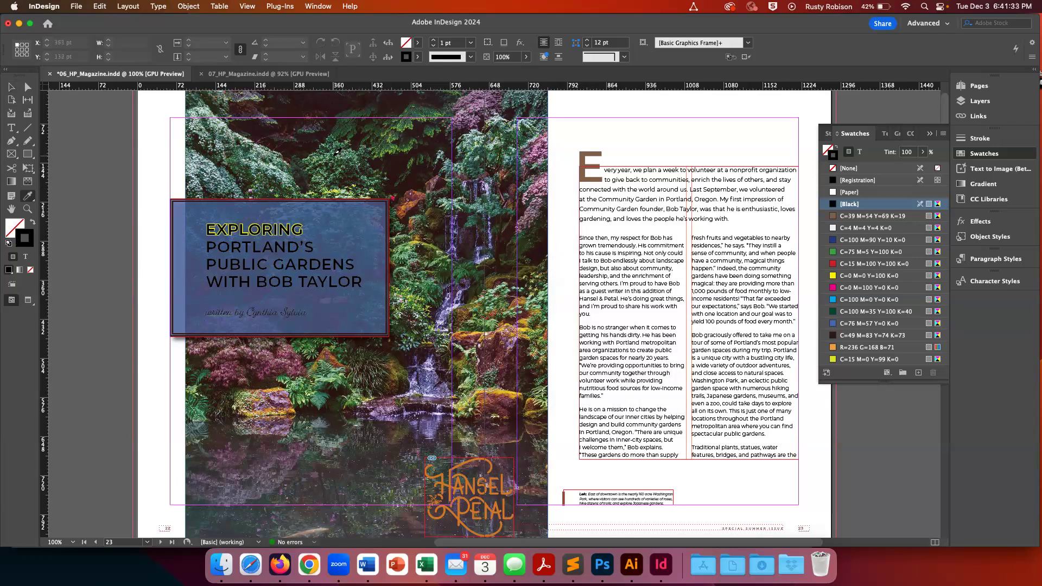
left_click(336, 153)
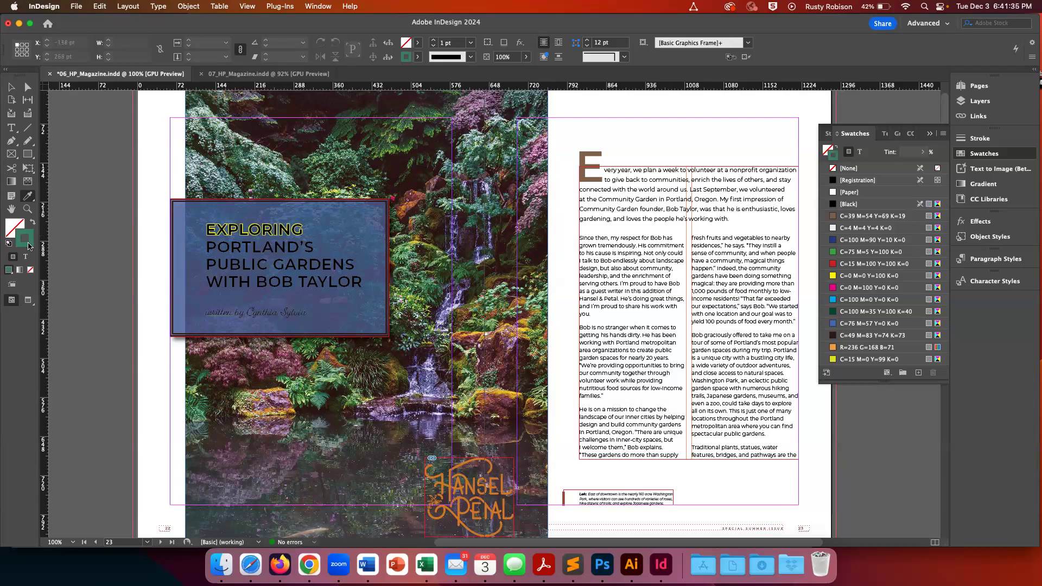
double_click(28, 246)
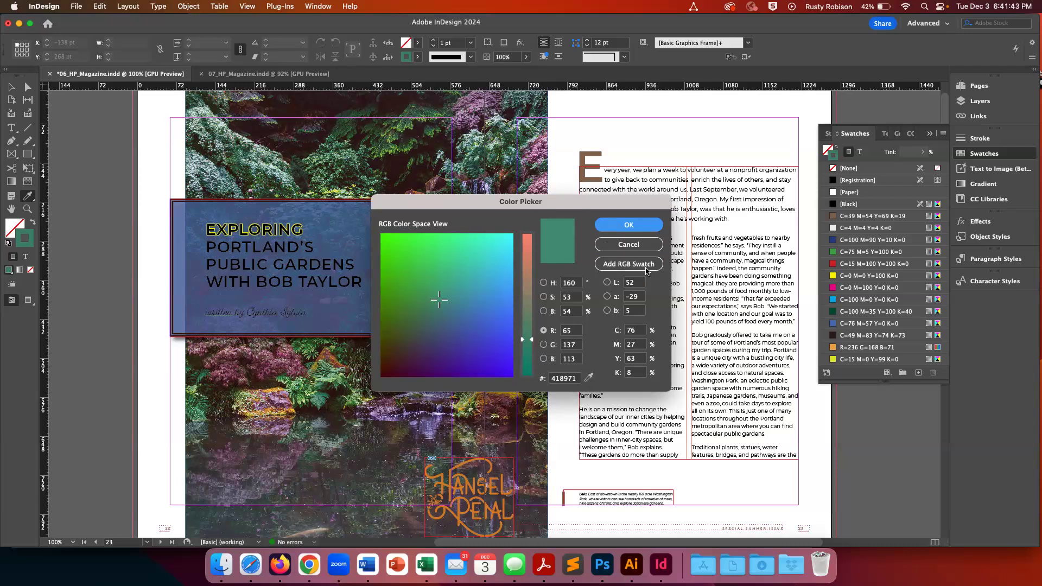
left_click(628, 243)
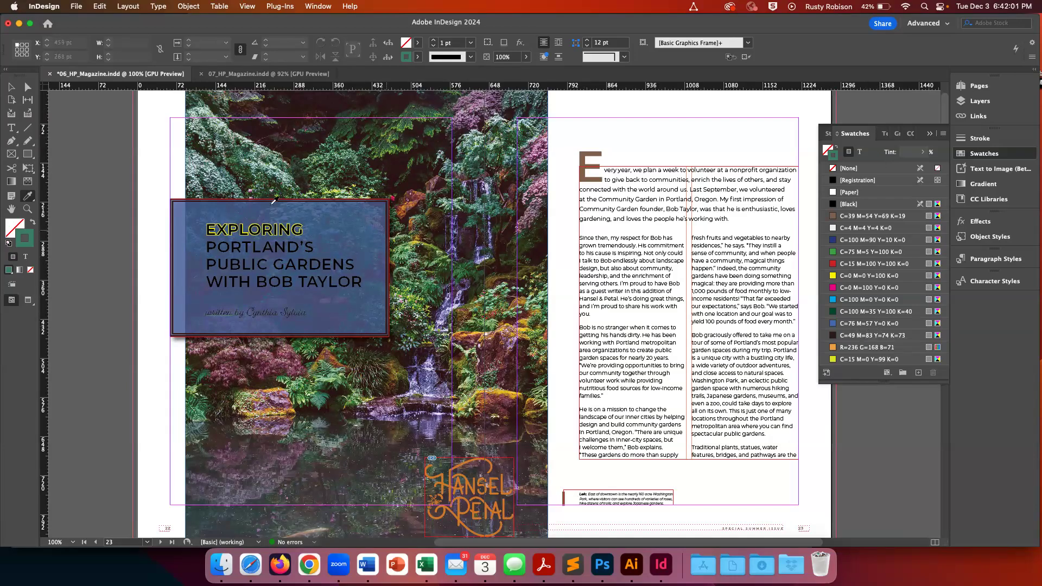
Step: Set the stroke colour to the blue-violet 4a5190 using the Color Picker's own eyedropper
double_click(26, 244)
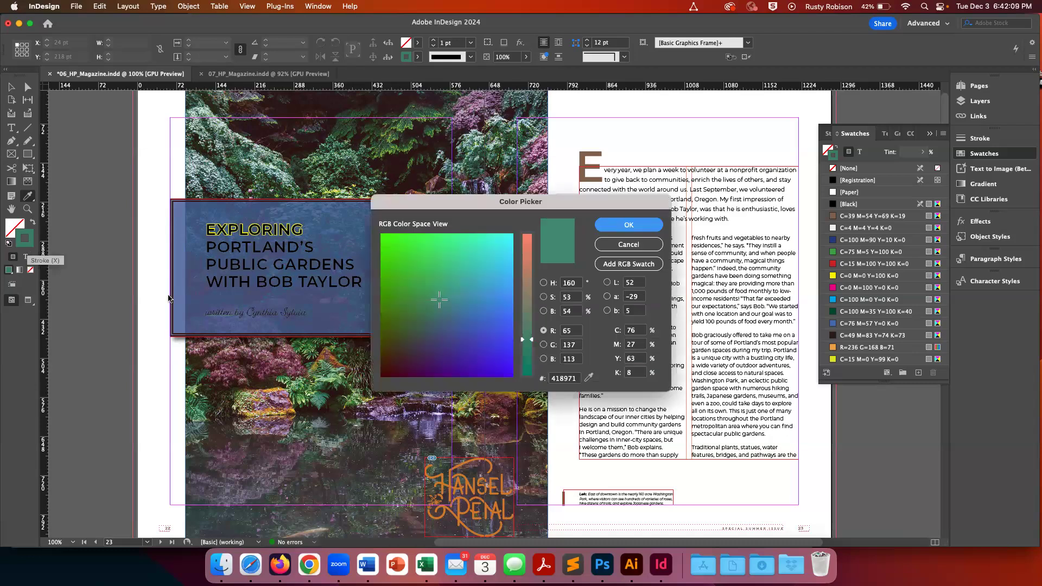
left_click_drag(518, 202, 716, 122)
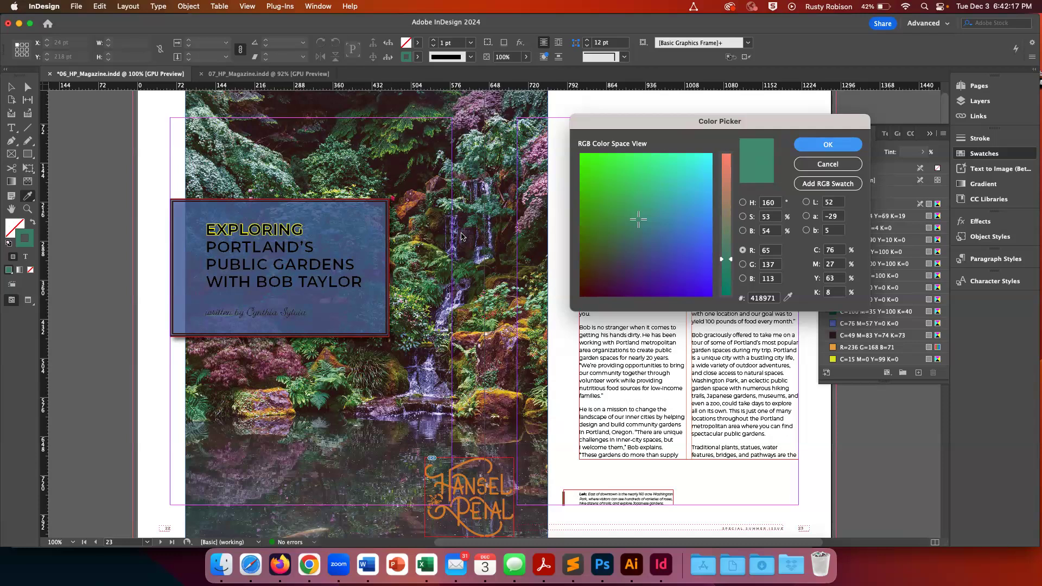
left_click(788, 299)
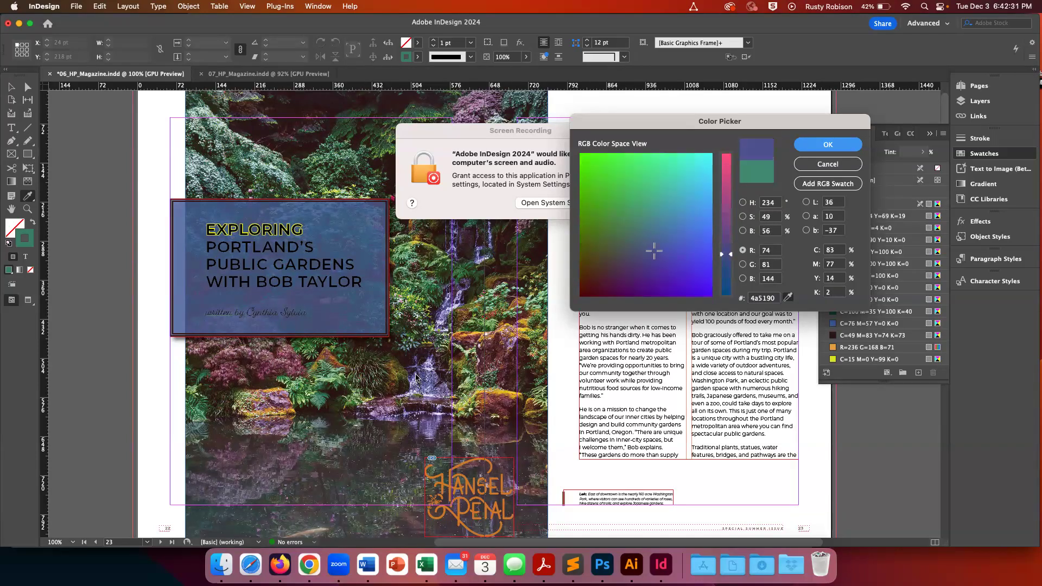
left_click(828, 145)
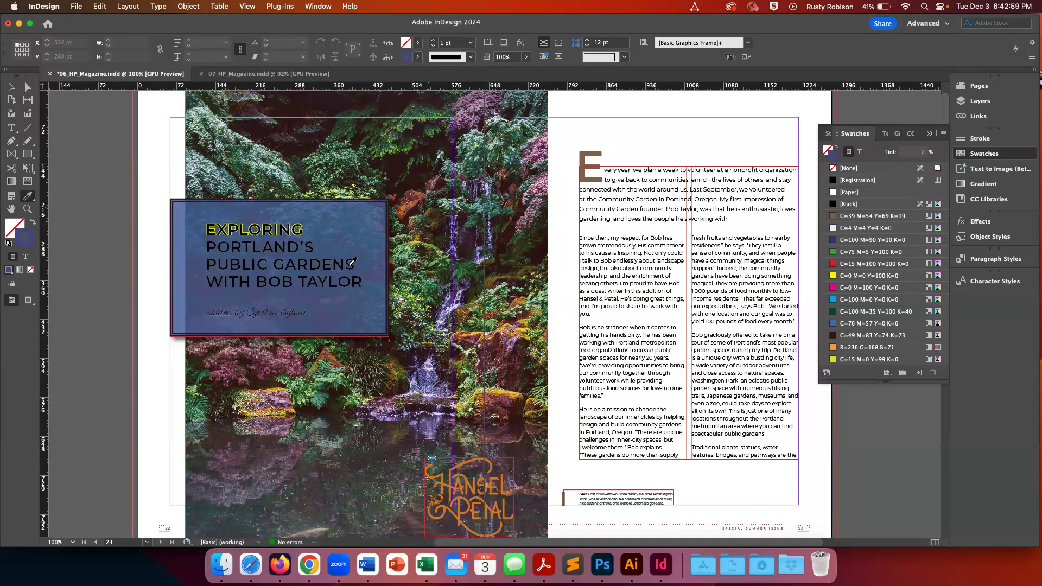
Step: Use the Eyedropper tool to sample the article page and a muted red from the garden photo as the stroke colour
left_click(29, 198)
left_click(599, 149)
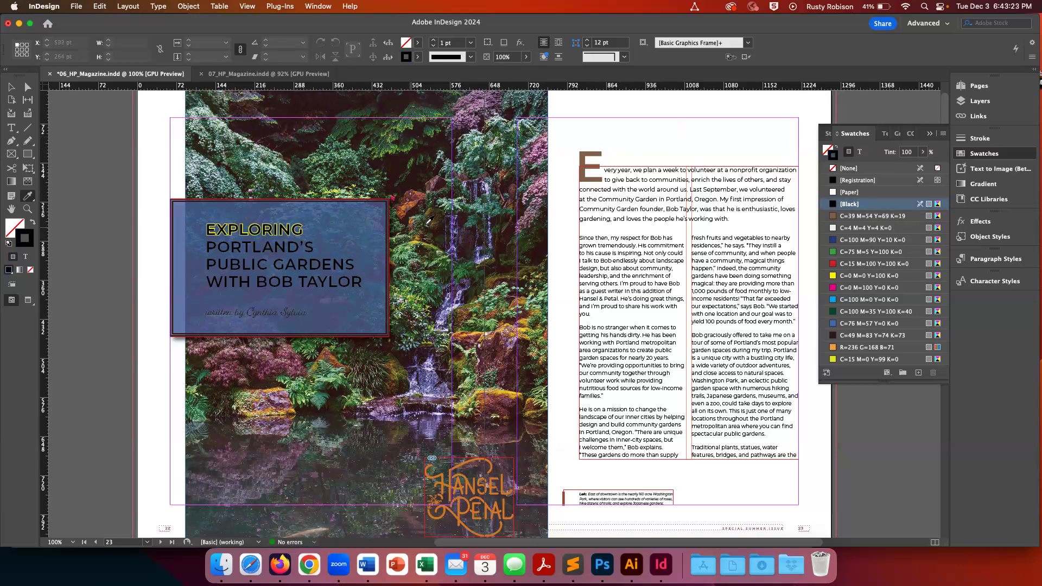
left_click(419, 193)
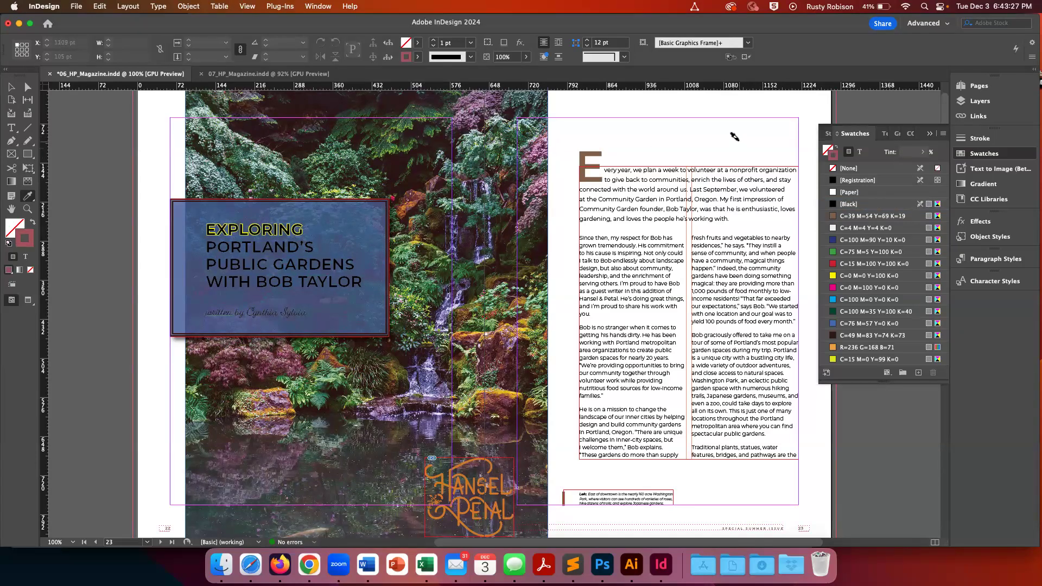